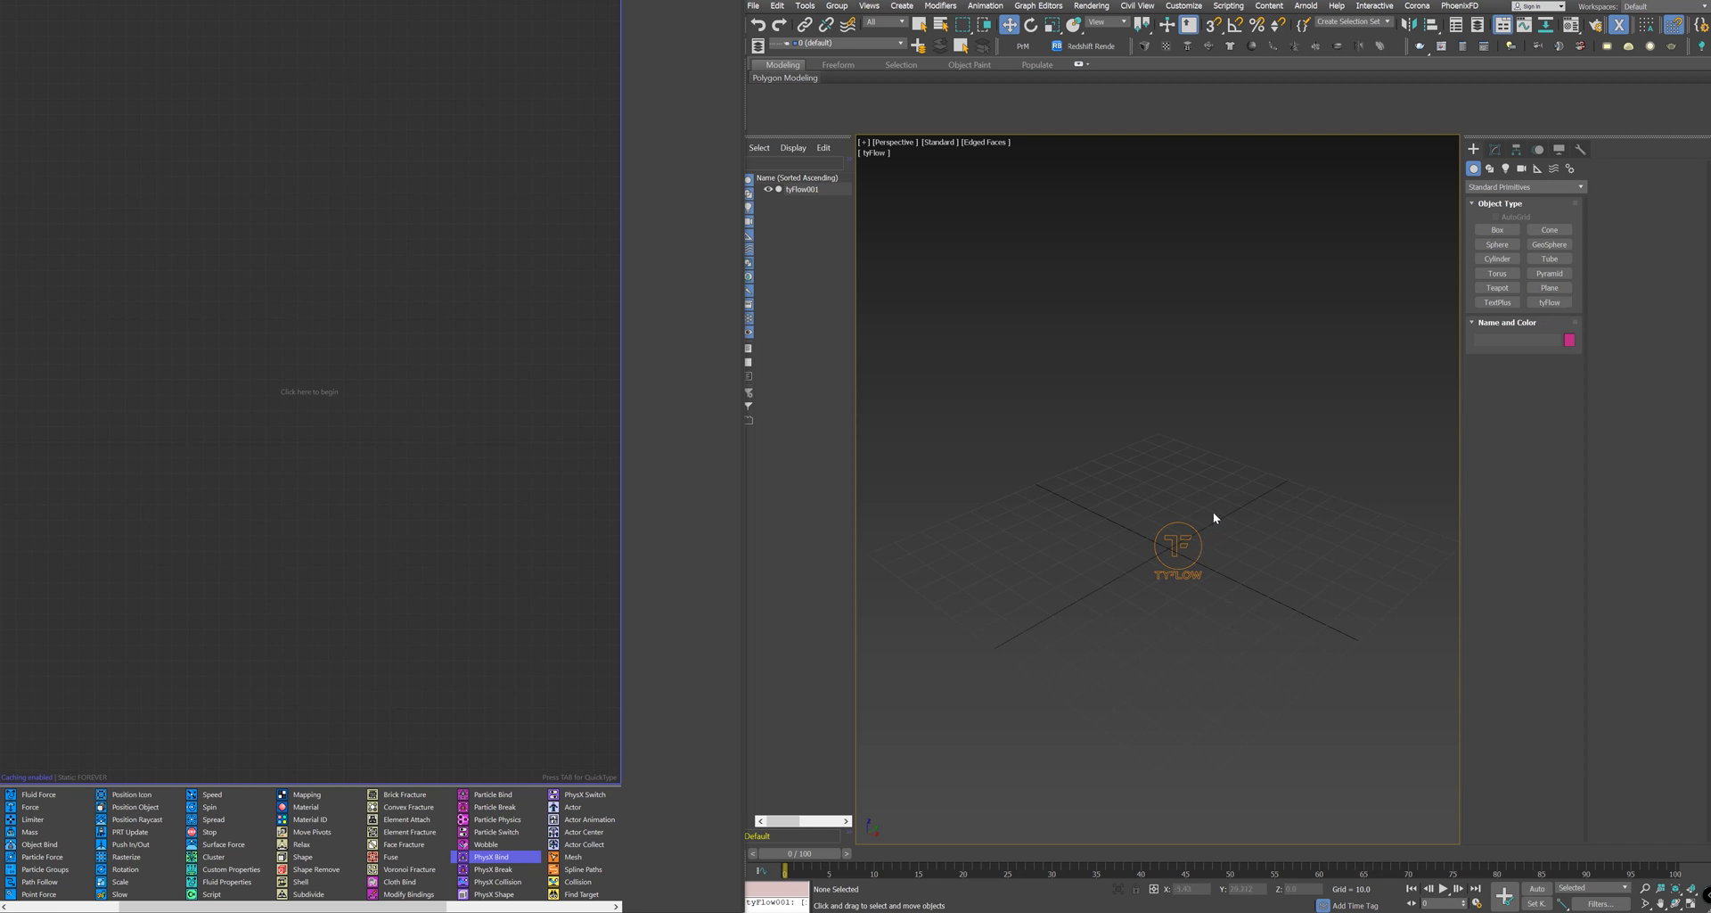
Step: Select the tyFlow object and start its flow with a new event containing a Birth operator
{"action": "left_click", "coordinate": [1182, 535]}
{"action": "left_click", "coordinate": [1497, 150]}
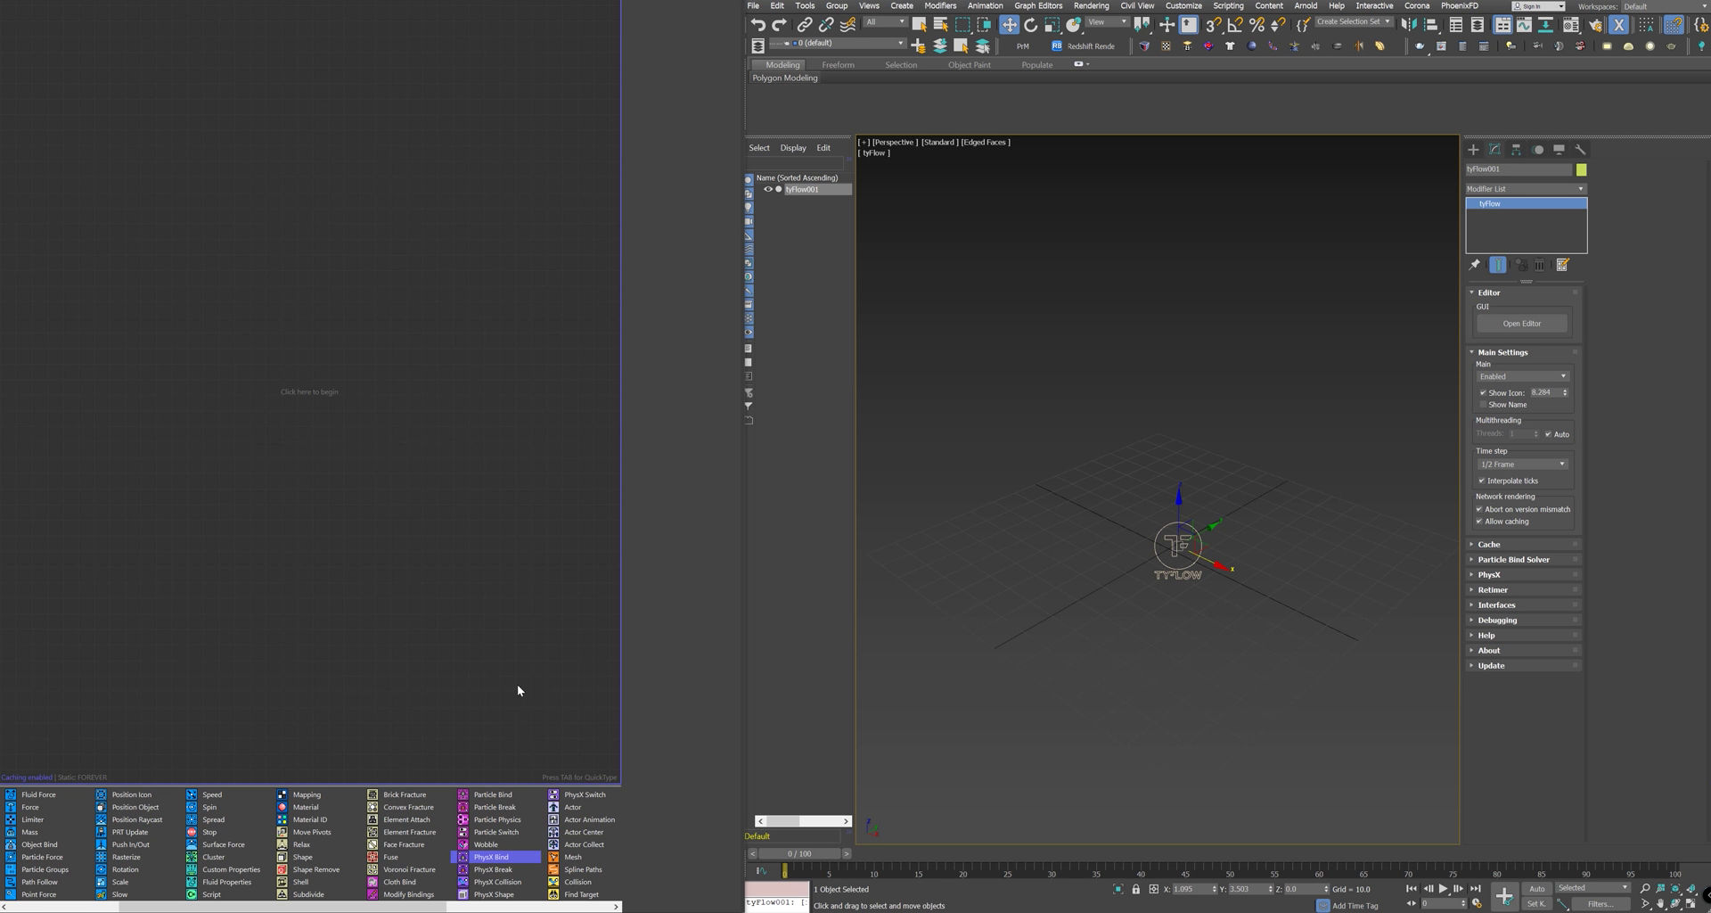
{"action": "left_click", "coordinate": [50, 902]}
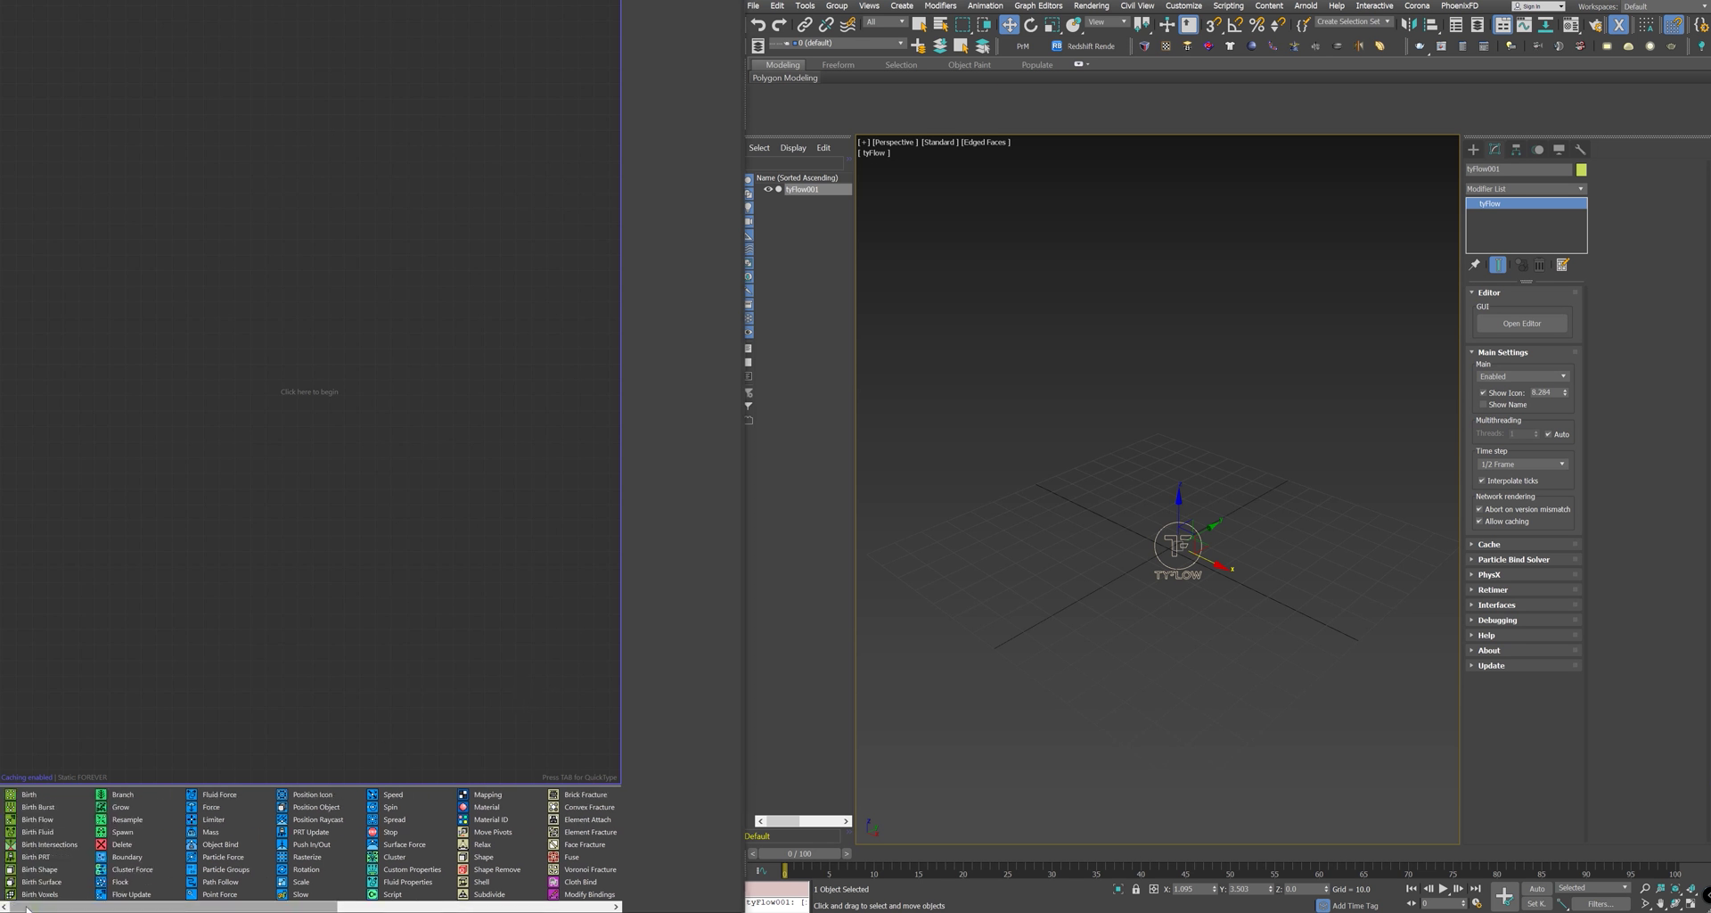
{"action": "left_click_drag", "start_coordinate": [28, 795], "coordinate": [120, 373]}
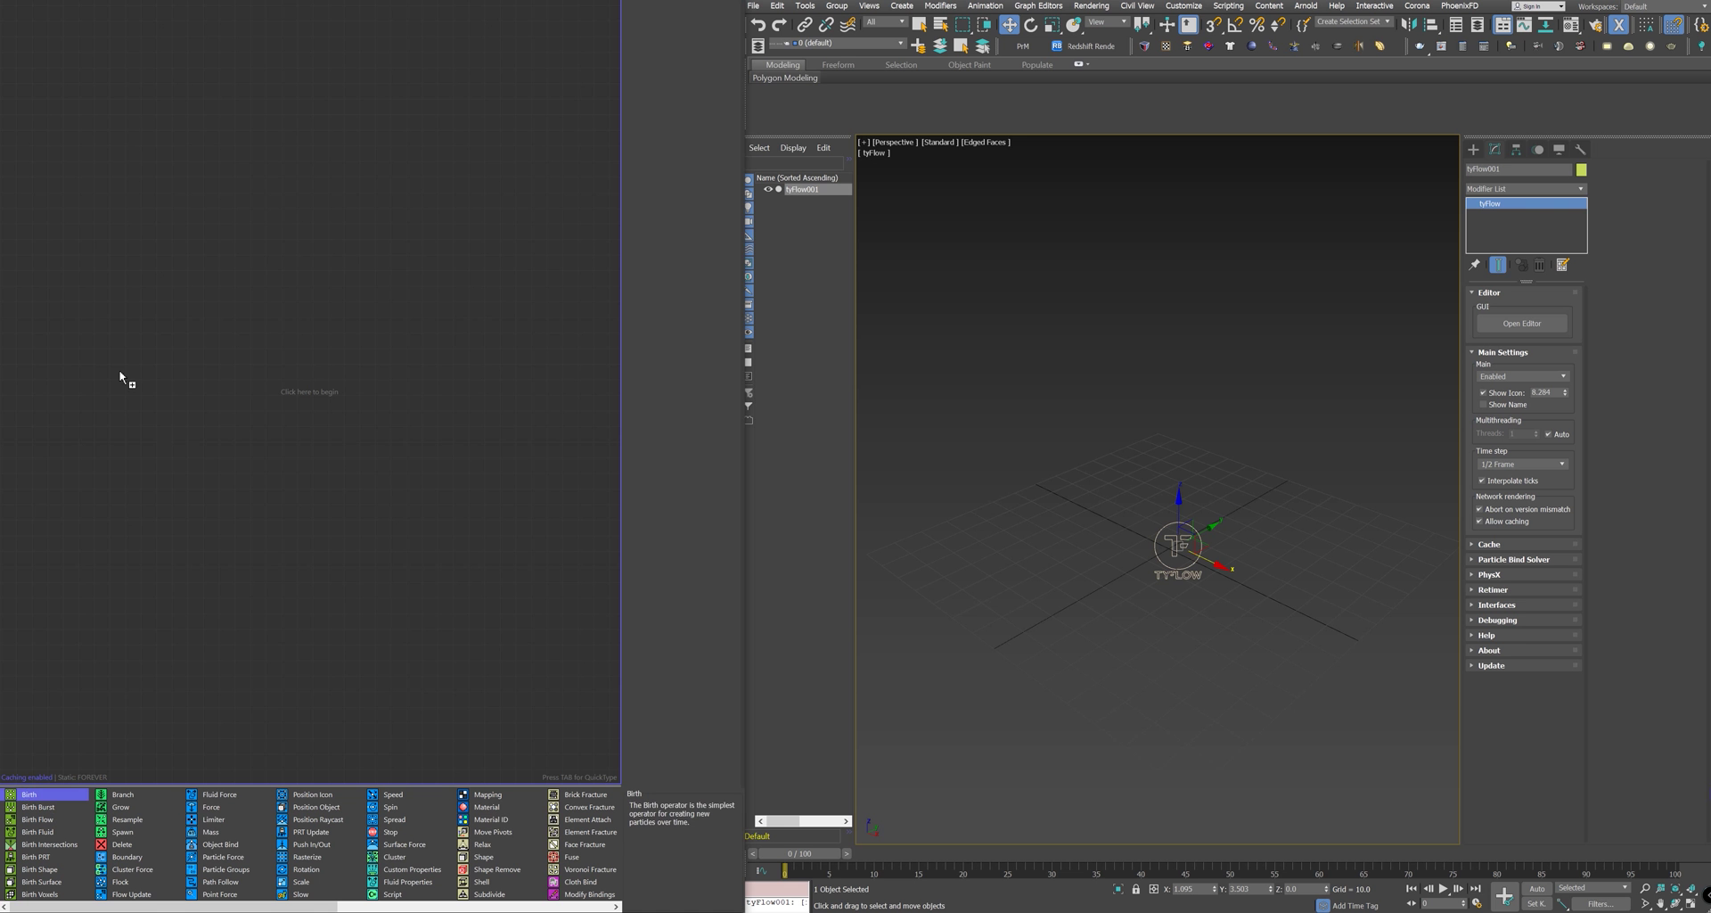
{"action": "mouse_move", "coordinate": [186, 313]}
{"action": "left_mouse_down"}
{"action": "mouse_move", "coordinate": [217, 303]}
{"action": "mouse_move", "coordinate": [178, 318]}
{"action": "left_mouse_up"}
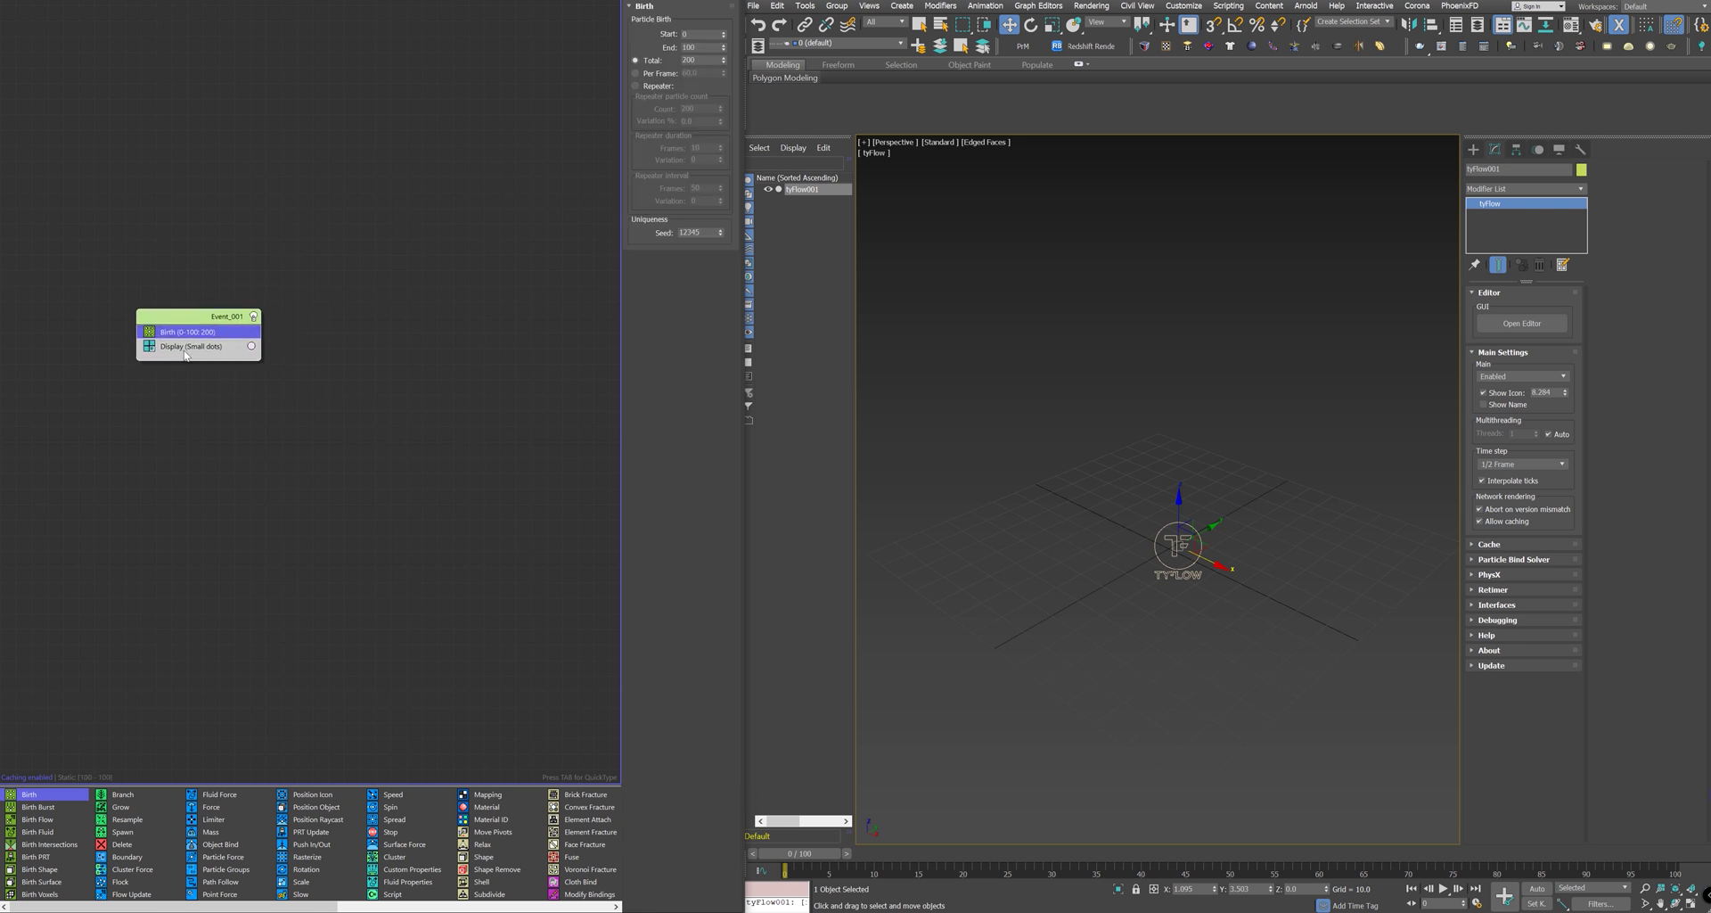
Step: Add a Position Icon operator to the event between Birth and Display, and create a new icon for it
{"action": "left_click_drag", "start_coordinate": [319, 793], "coordinate": [321, 795]}
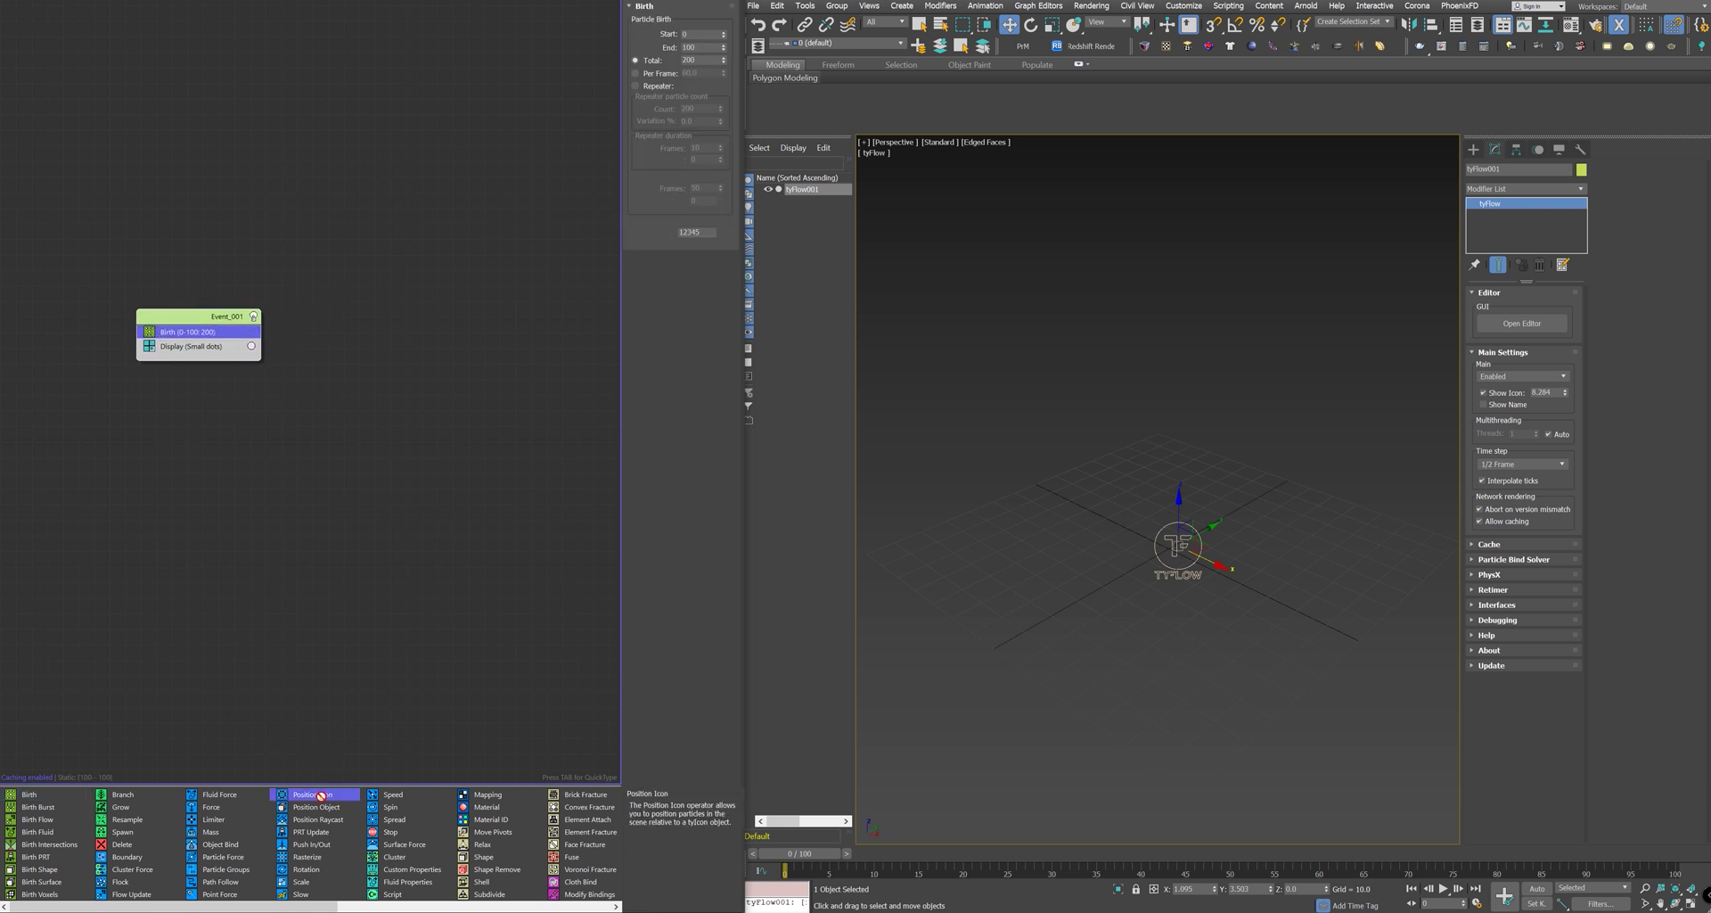
{"action": "left_click_drag", "start_coordinate": [197, 347], "coordinate": [198, 359]}
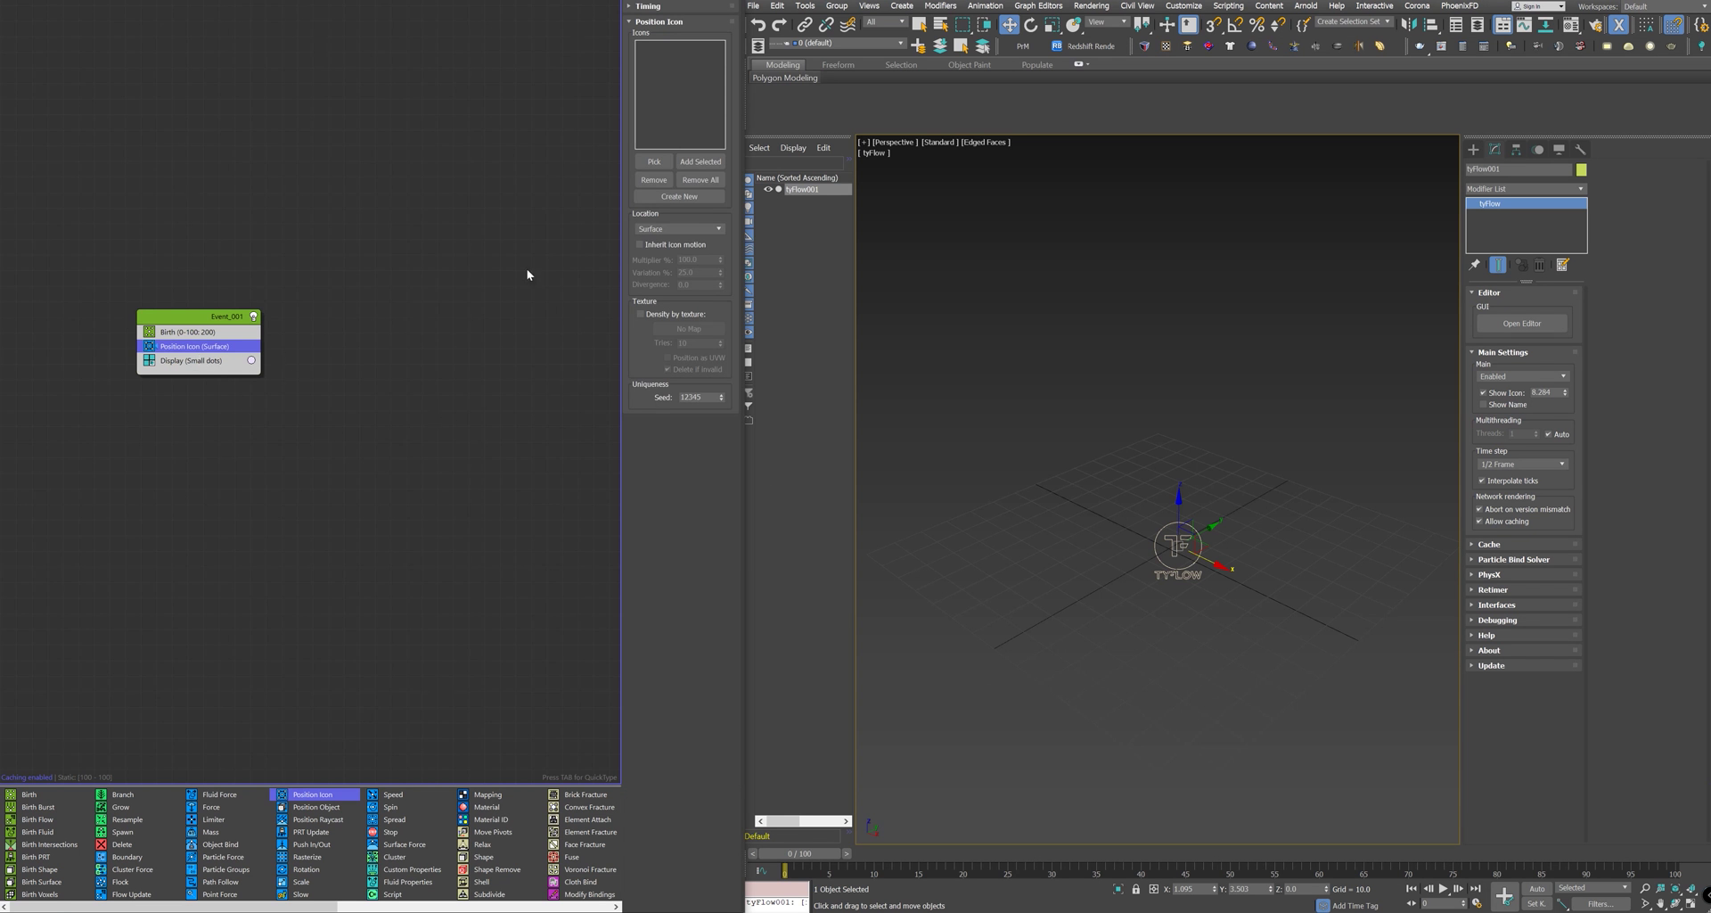
{"action": "left_click", "coordinate": [674, 198]}
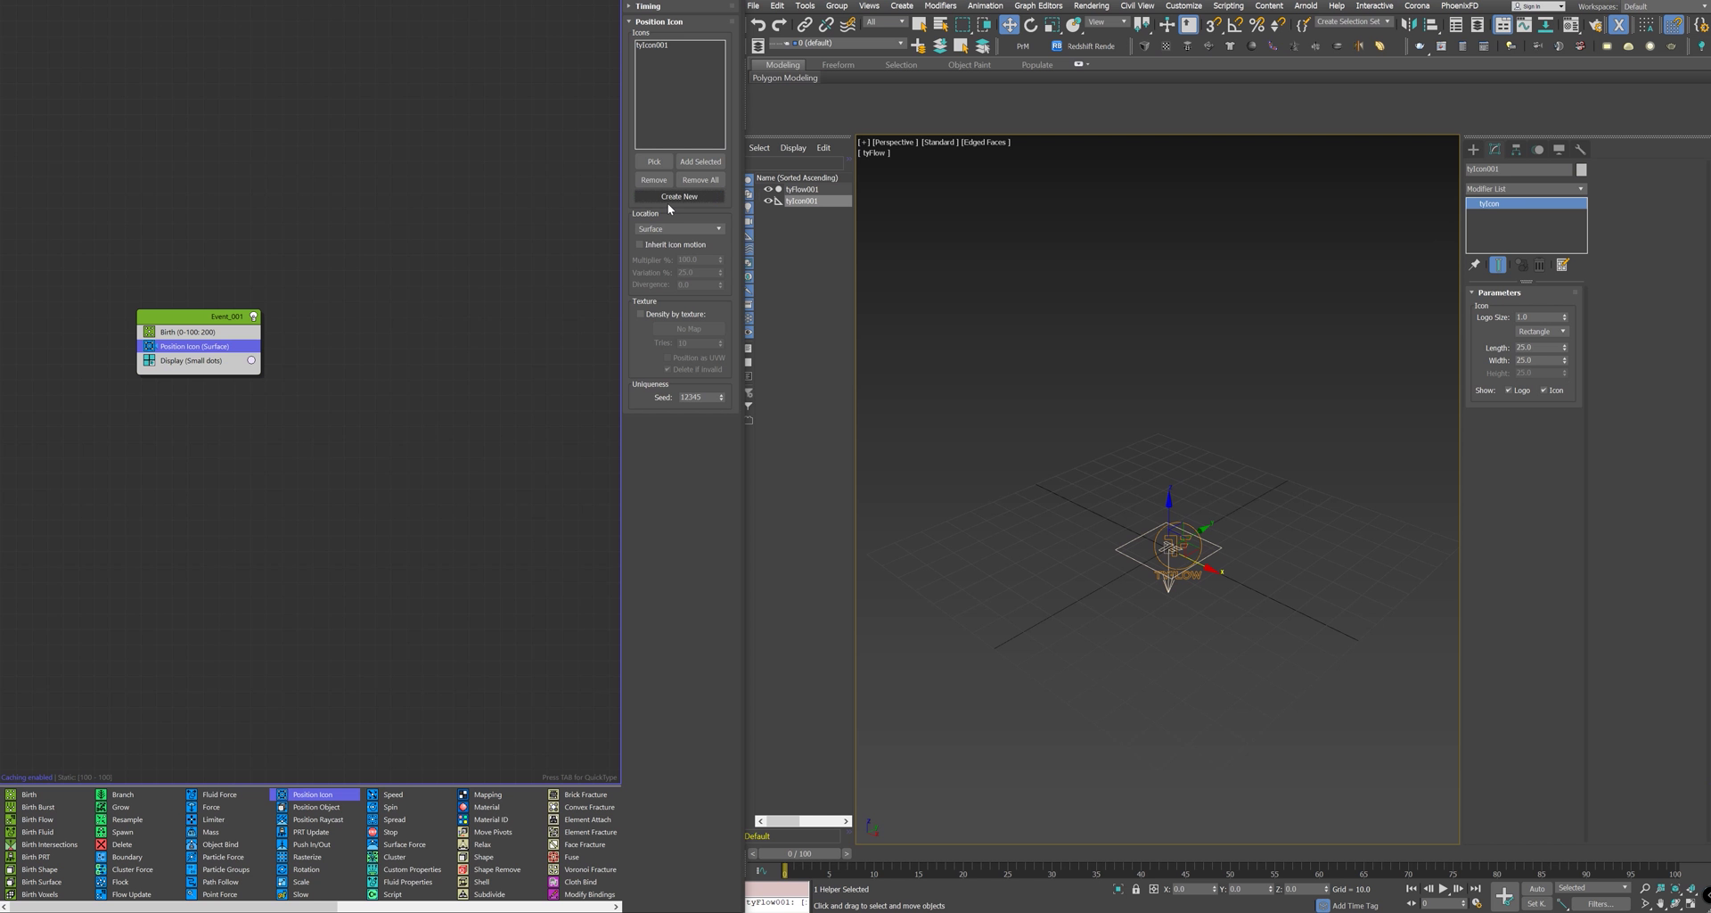
Step: Raise the particle icon away from the origin, rotate it upright to fire sideways, and play the simulation
{"action": "left_click_drag", "start_coordinate": [1163, 504], "coordinate": [1305, 464]}
{"action": "key", "text": "e"}
{"action": "key", "text": "slash"}
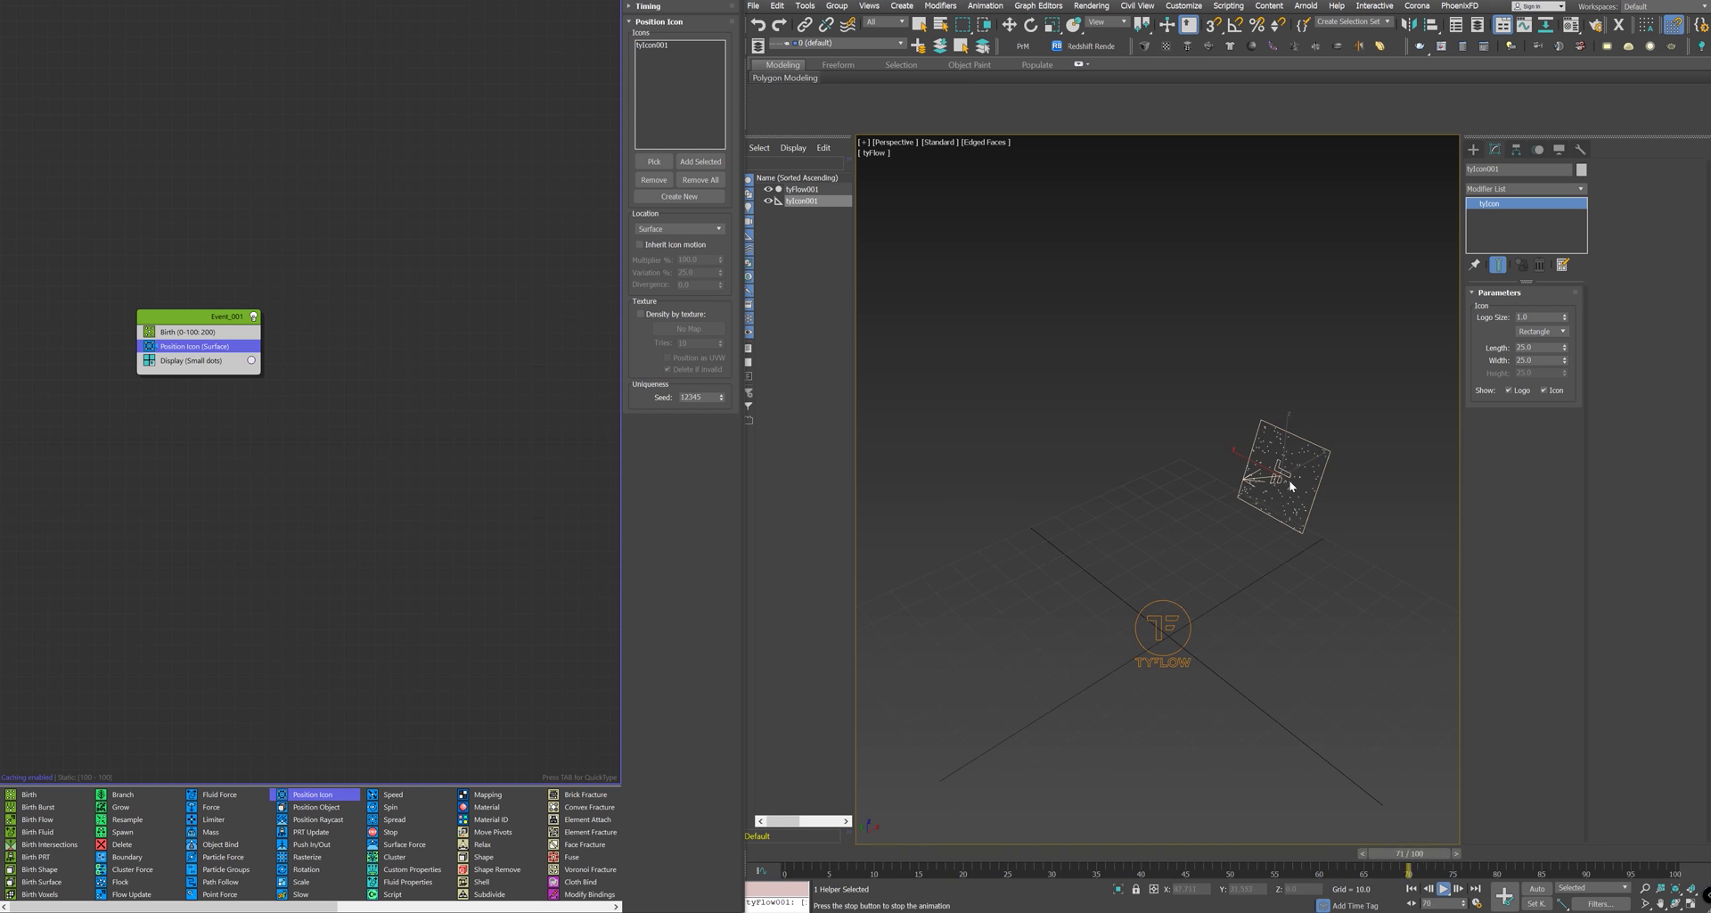
{"action": "middle_click_drag", "start_coordinate": [1229, 554], "coordinate": [1204, 528], "text": "alt"}
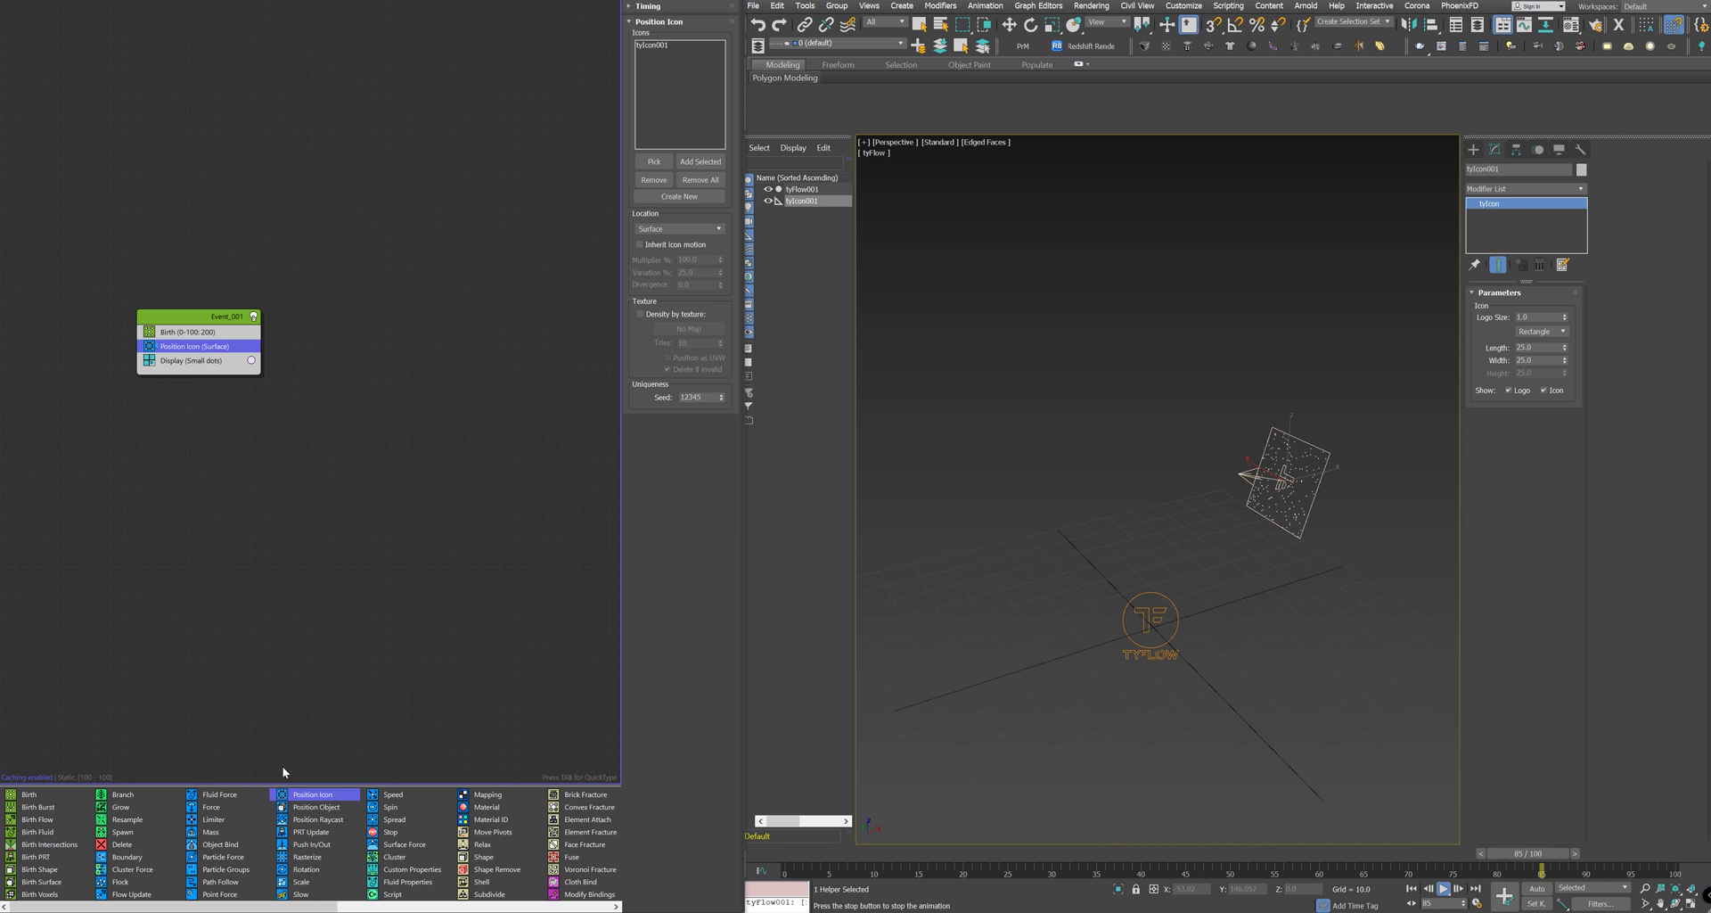
Step: Add a Speed operator below Position Icon, with direction Along Icon Arrow and the selected icon as its source
{"action": "left_click_drag", "start_coordinate": [392, 794], "coordinate": [177, 368]}
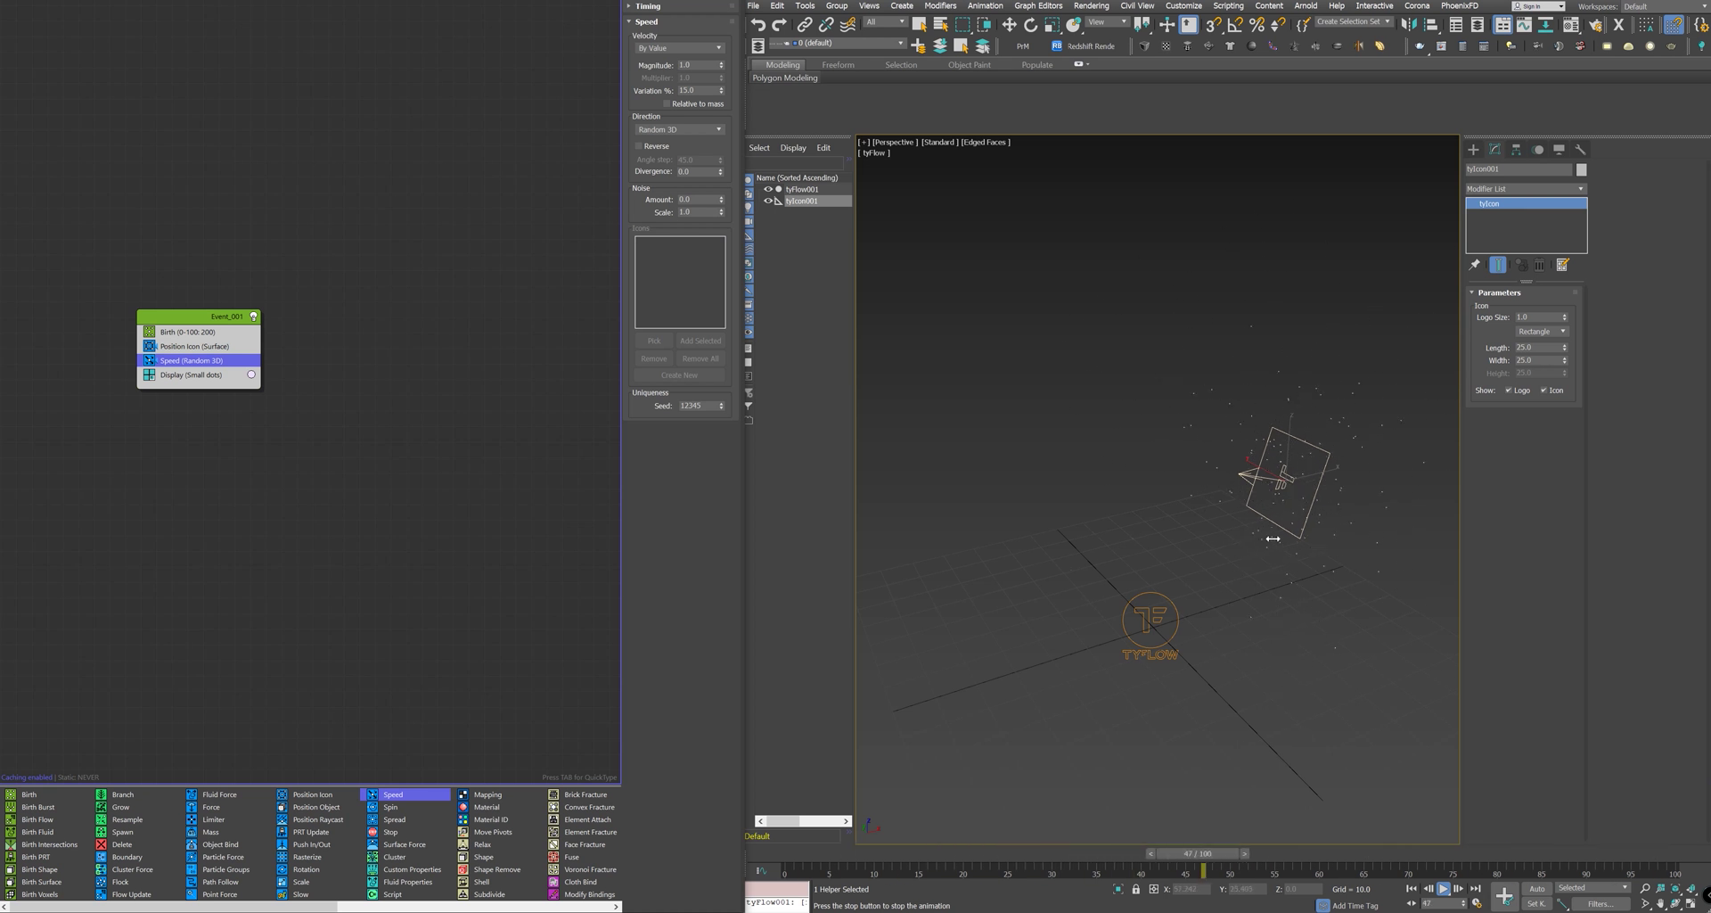
{"action": "left_click", "coordinate": [693, 130]}
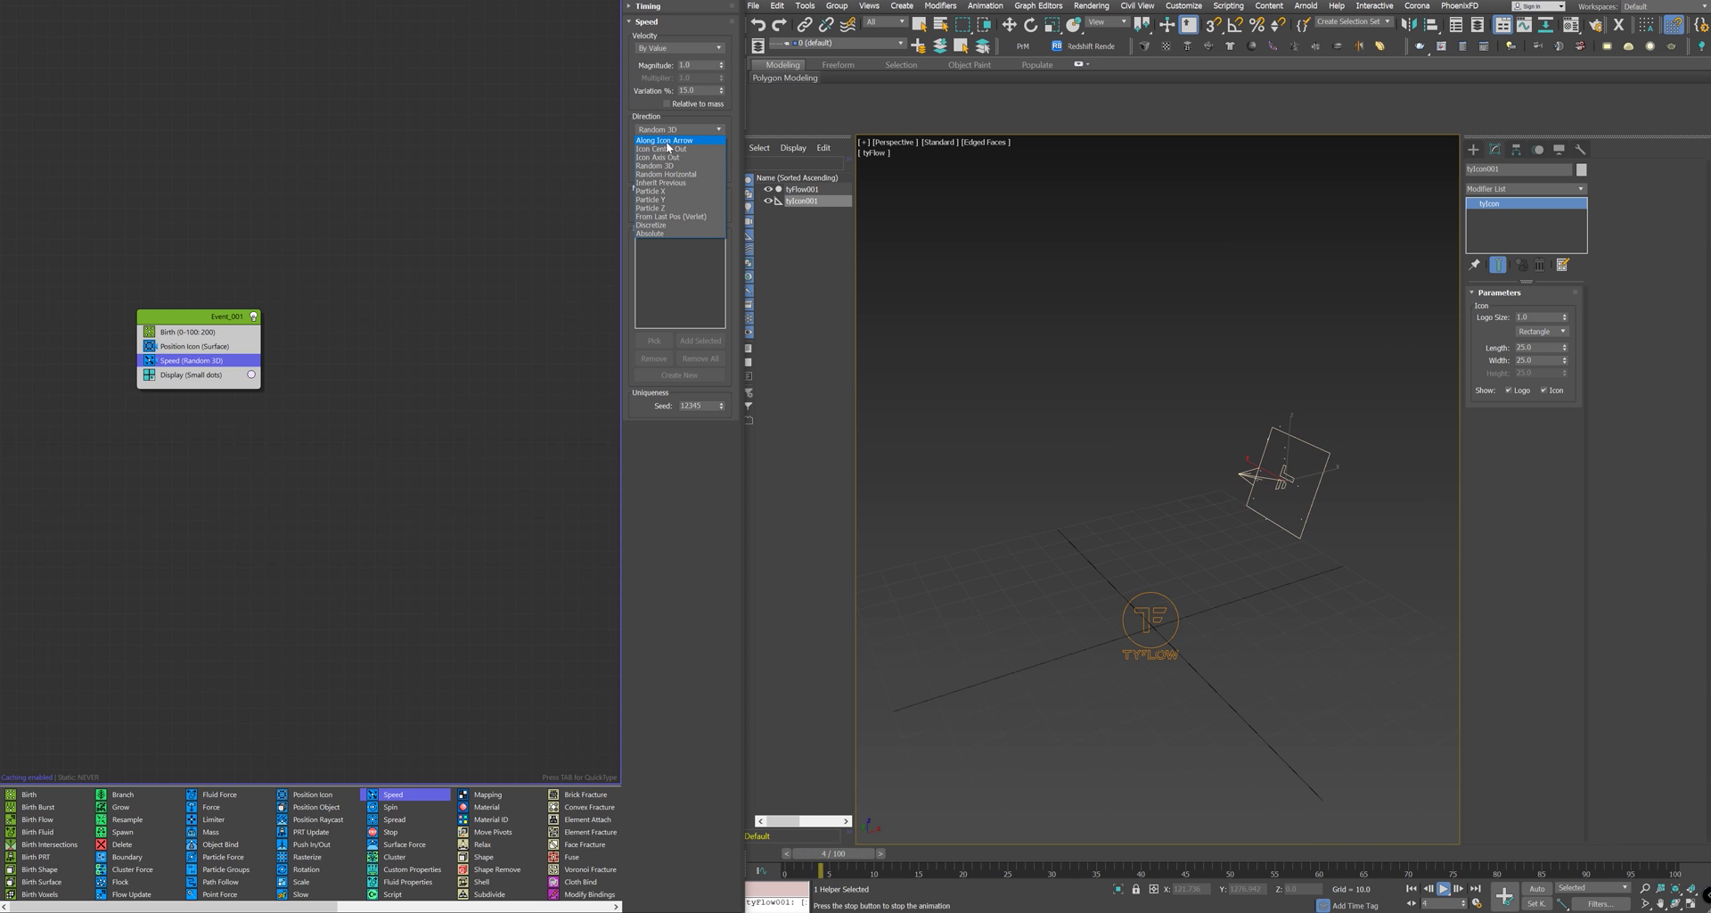
{"action": "left_click", "coordinate": [673, 141]}
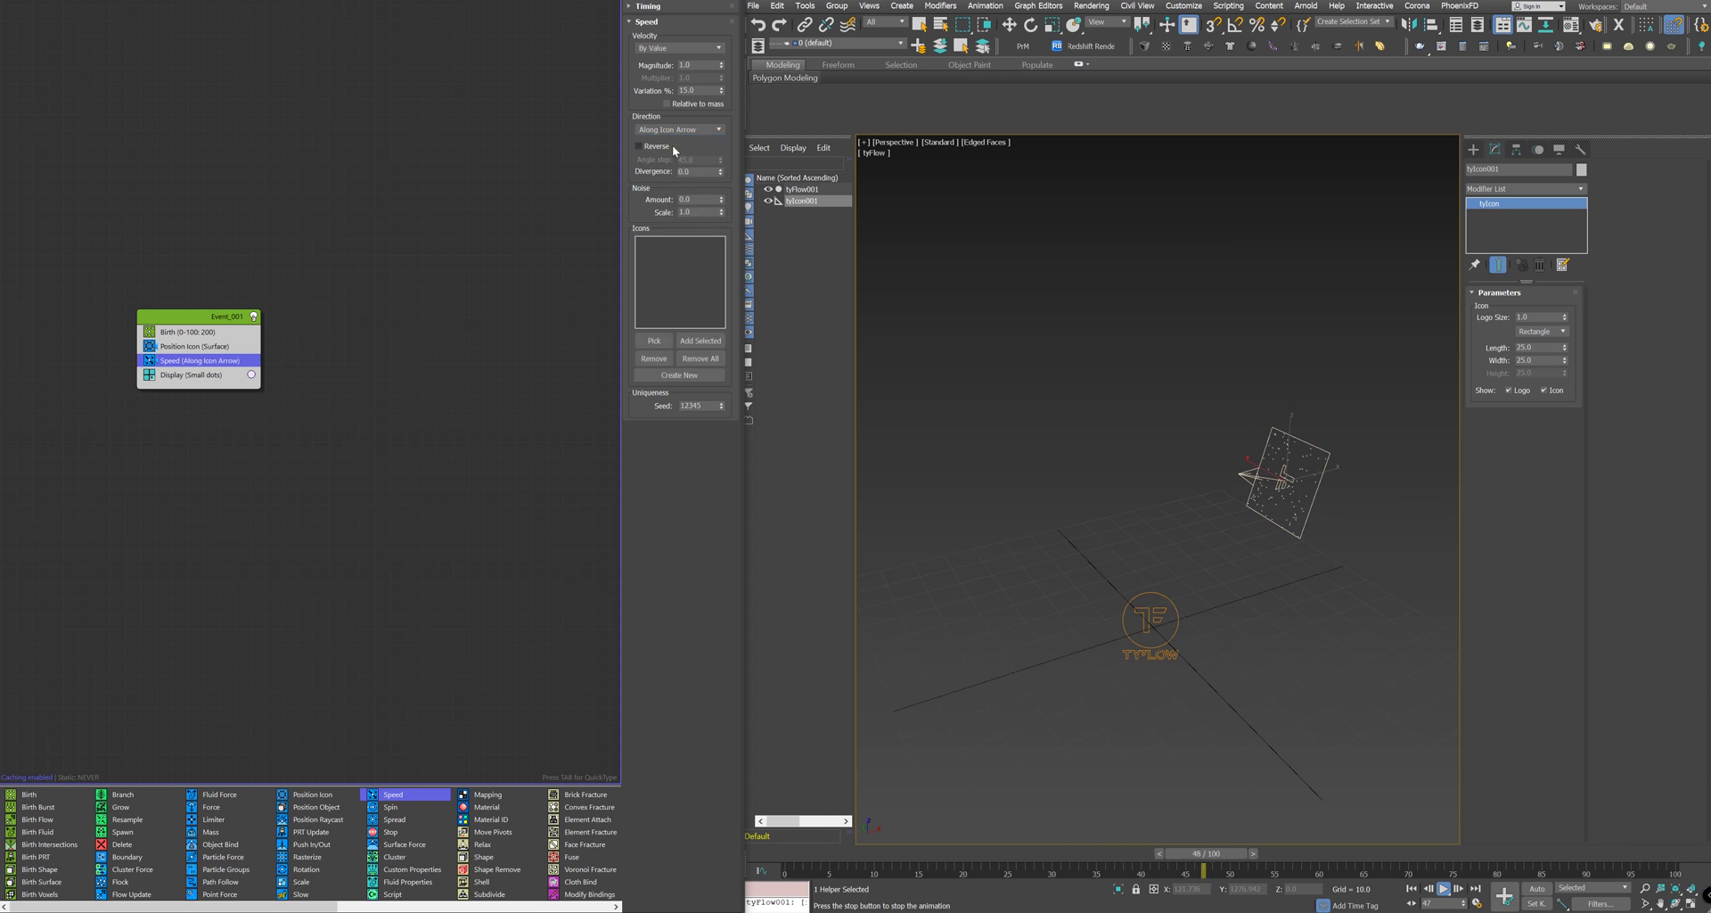
{"action": "left_click", "coordinate": [702, 341]}
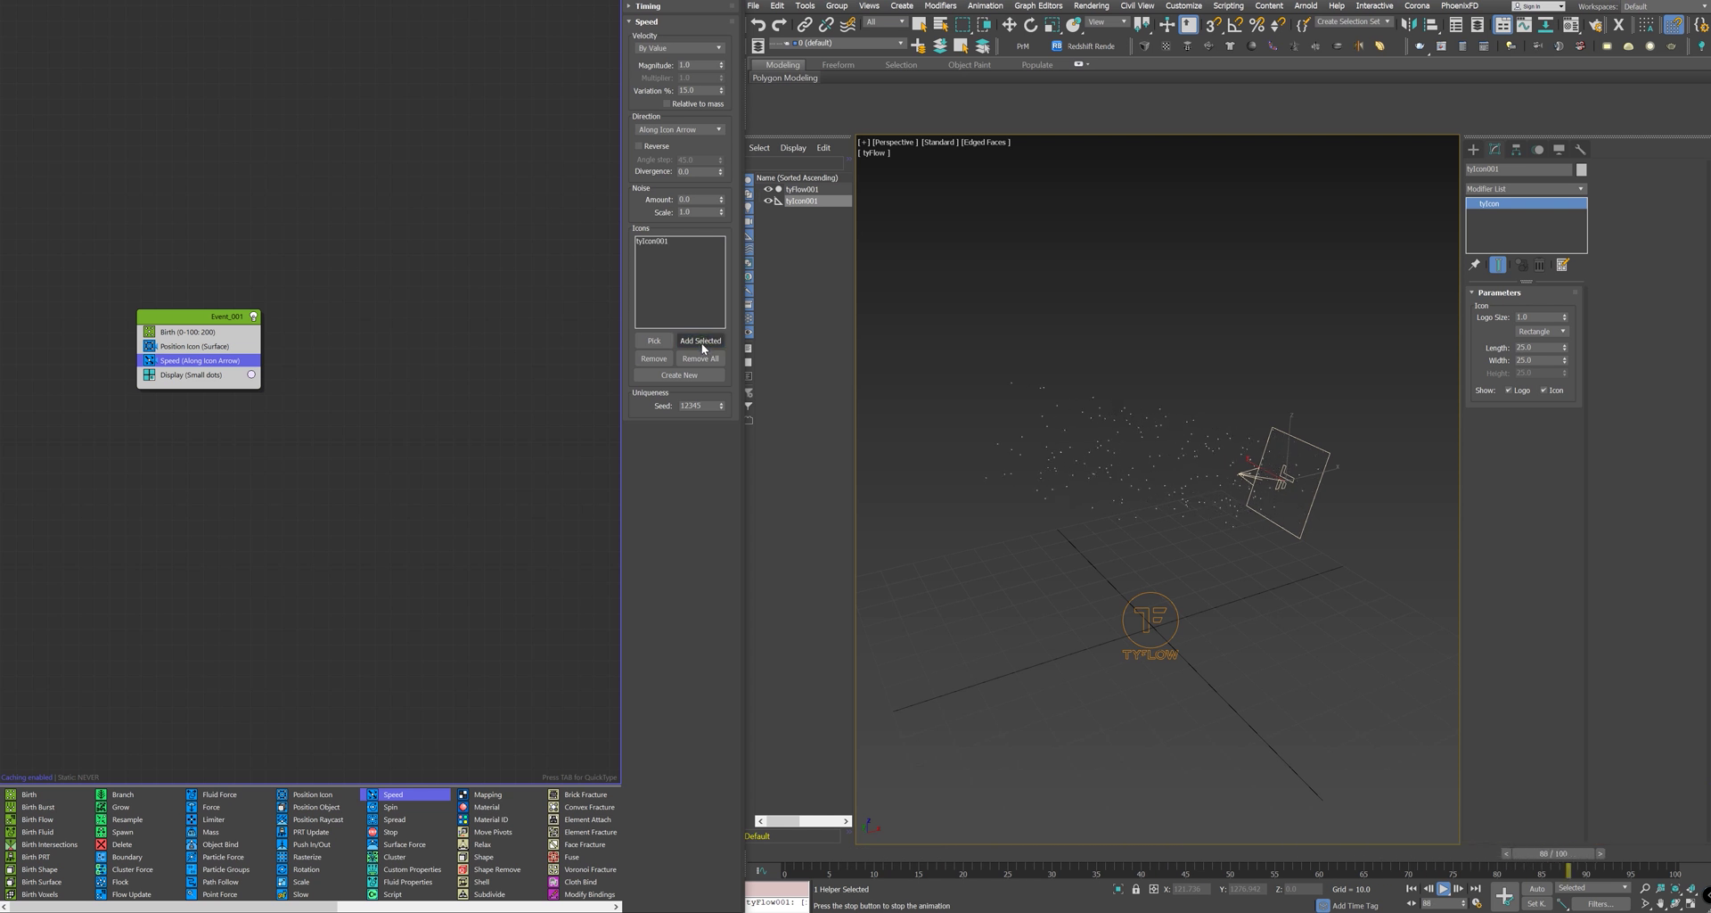
{"action": "middle_click_drag", "start_coordinate": [1337, 529], "coordinate": [1307, 533], "text": "alt"}
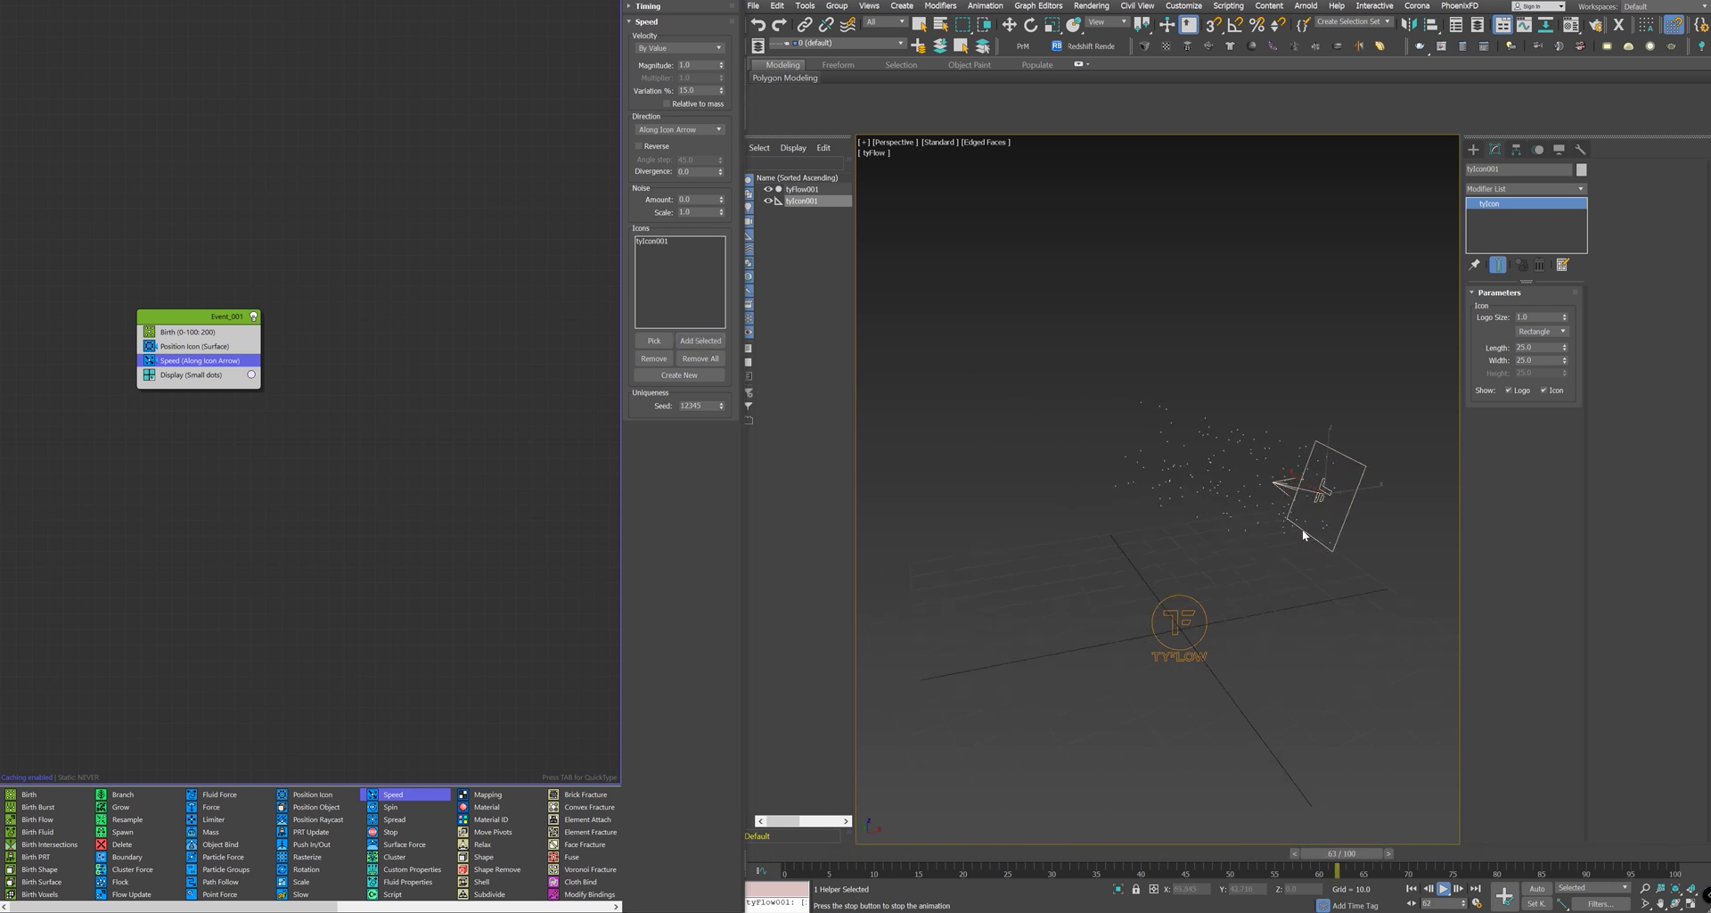
{"action": "middle_click_drag", "start_coordinate": [1280, 516], "coordinate": [1245, 517], "text": "alt"}
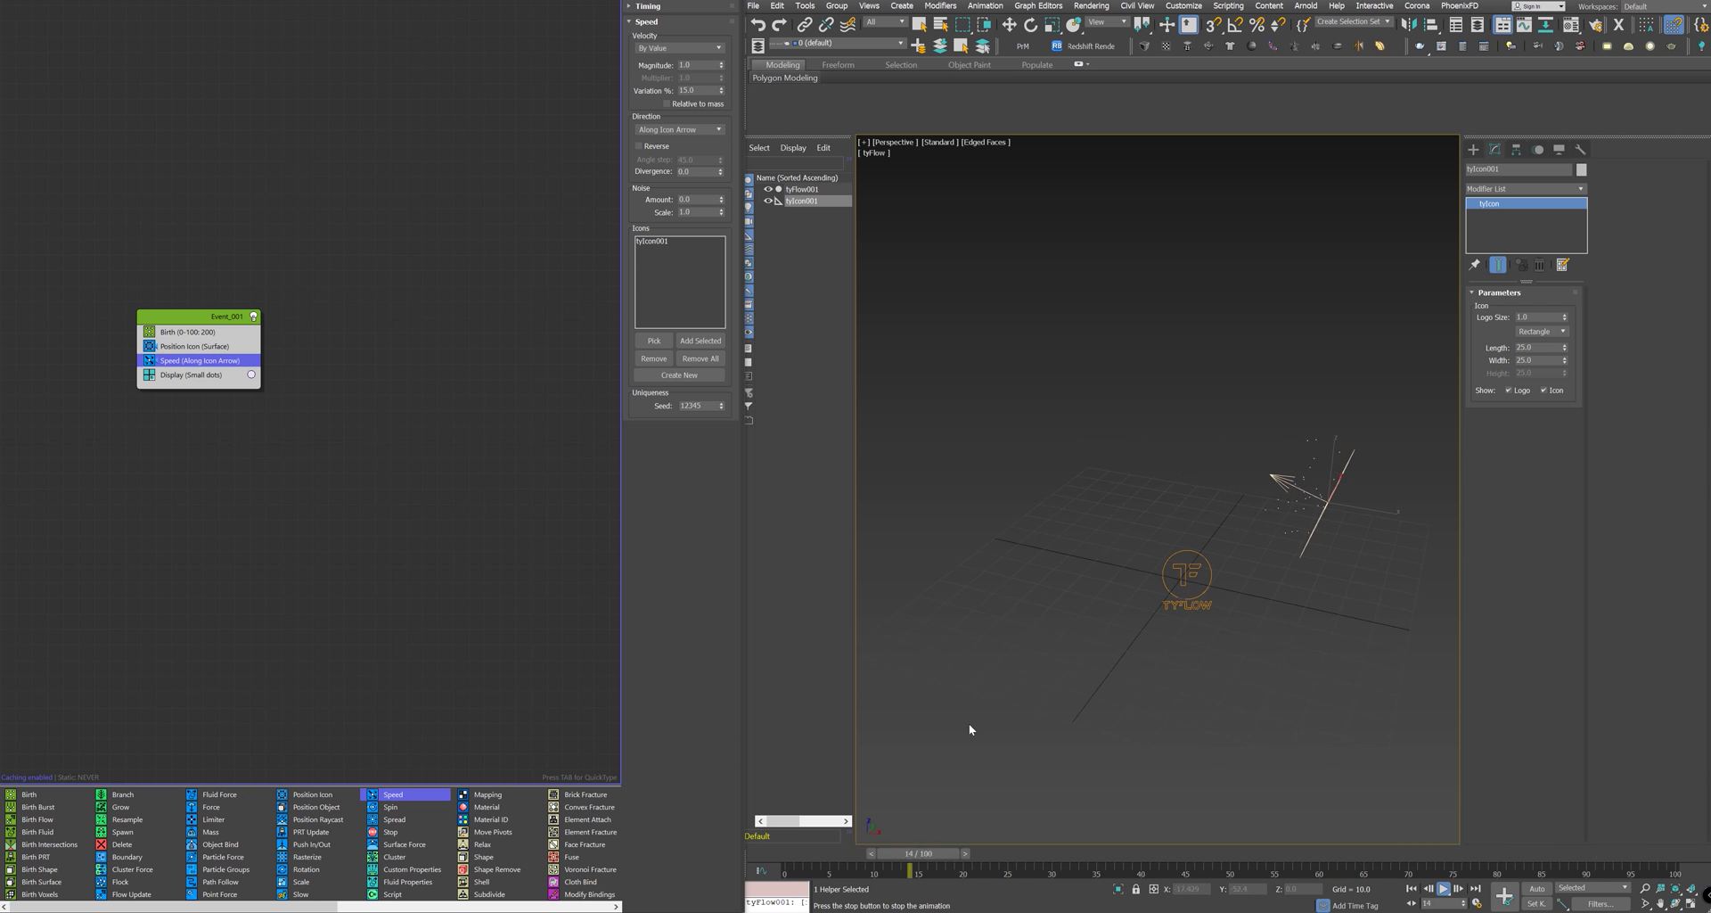
Step: Add a Shape operator below Speed and set its 3D mesh type to Sphere (LowRes)
{"action": "left_click", "coordinate": [870, 851]}
{"action": "key", "text": "e"}
{"action": "middle_click_drag", "start_coordinate": [989, 606], "coordinate": [1088, 573], "text": "alt"}
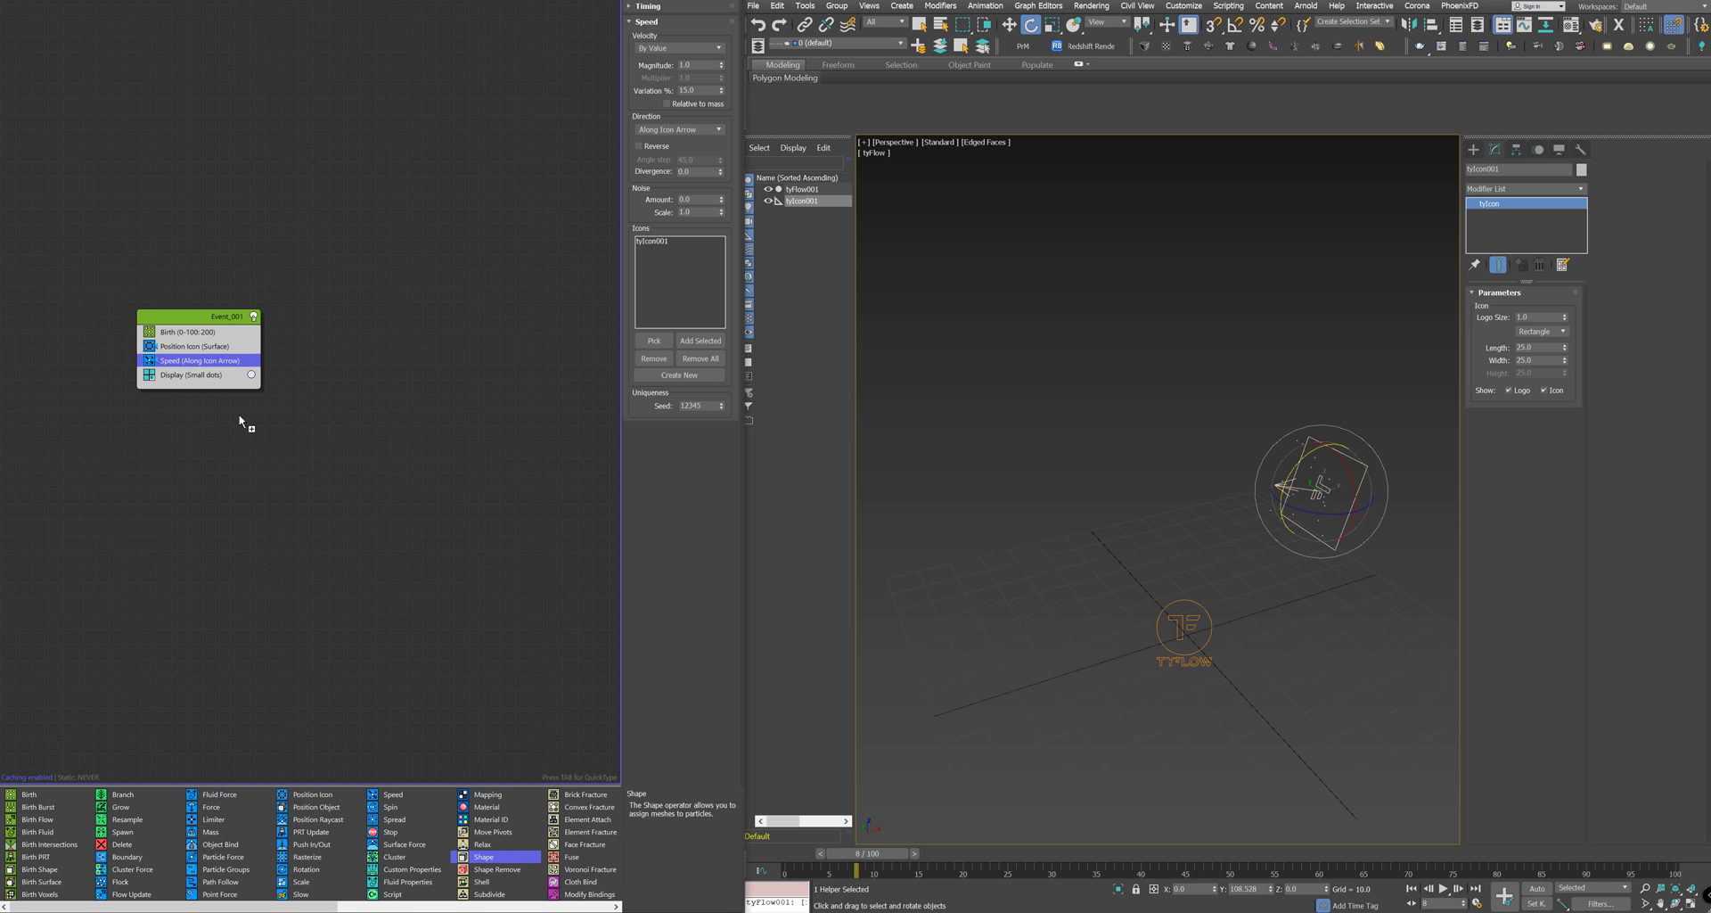
{"action": "left_click_drag", "start_coordinate": [204, 381], "coordinate": [193, 381]}
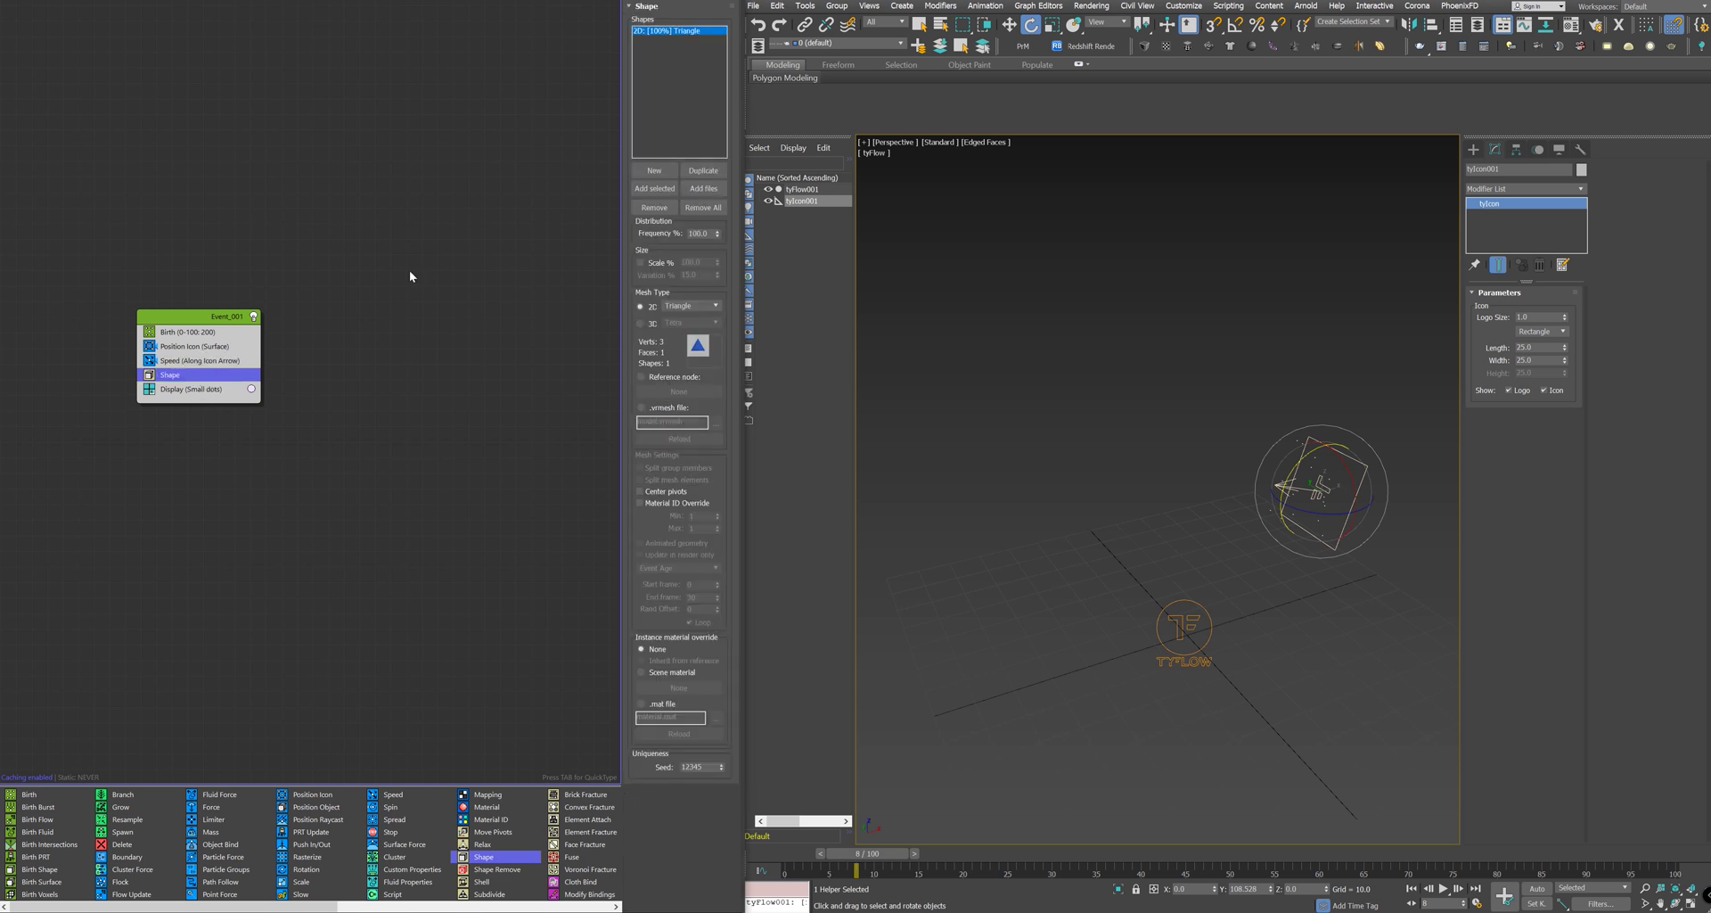
{"action": "middle_click_drag", "start_coordinate": [1178, 483], "coordinate": [1173, 453], "text": "alt"}
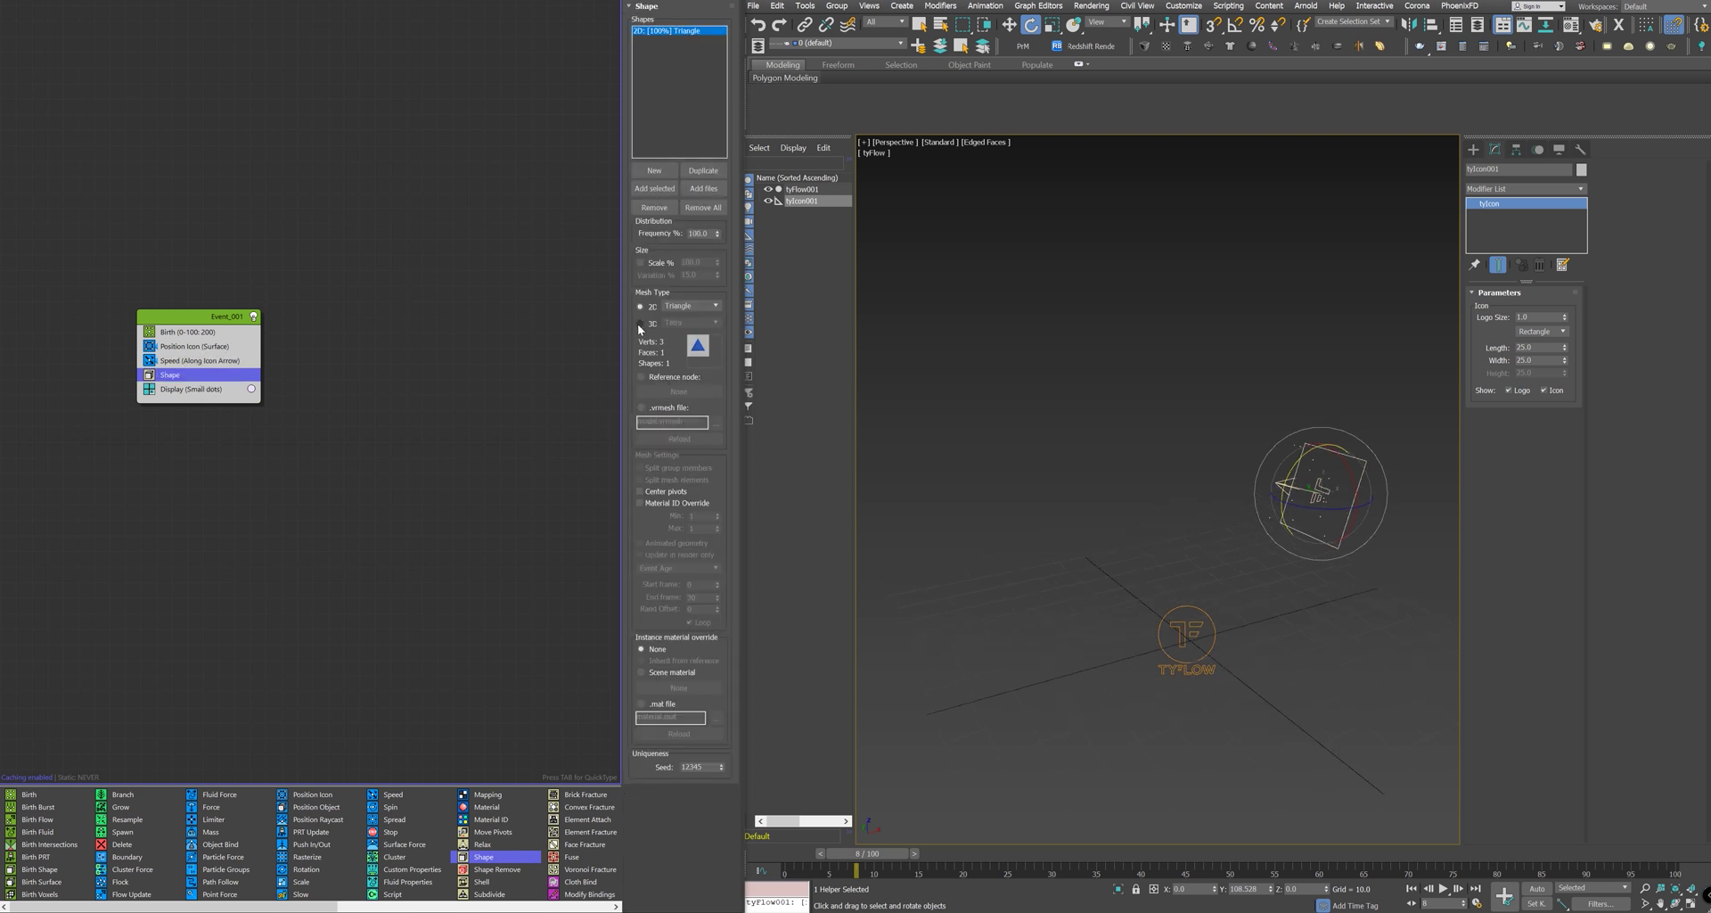
{"action": "left_click", "coordinate": [640, 323]}
{"action": "left_click", "coordinate": [693, 325]}
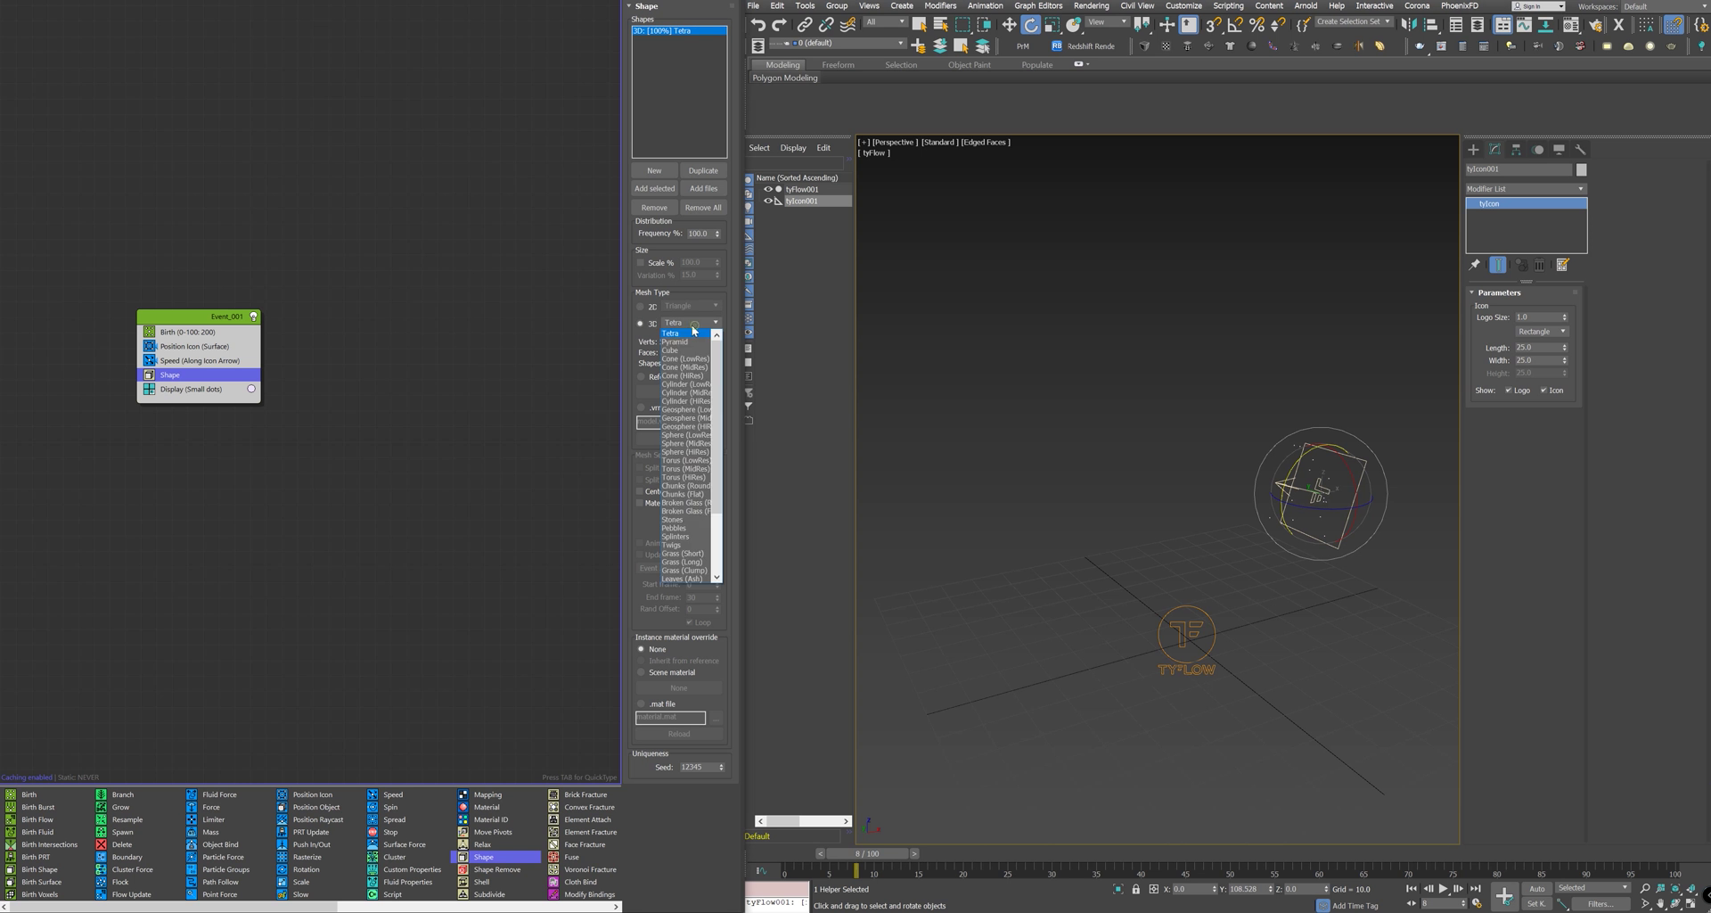
{"action": "left_click", "coordinate": [695, 436]}
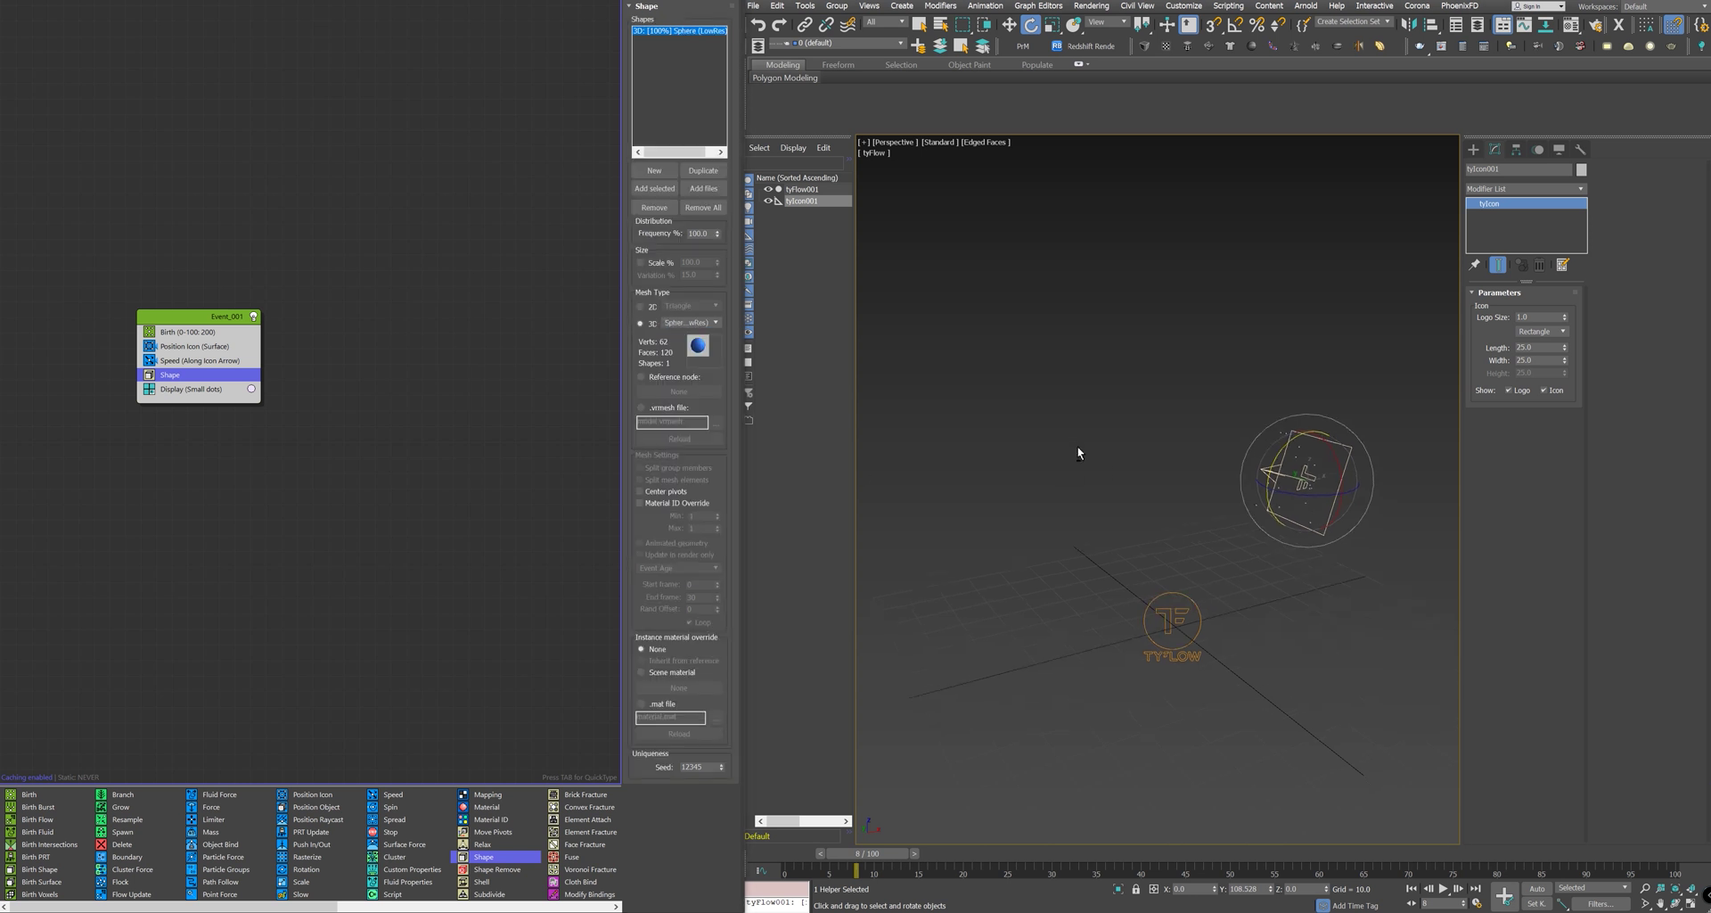
Step: Set the Display operator's type to Geometry and play the animation to preview the particle shapes
{"action": "key", "text": "/"}
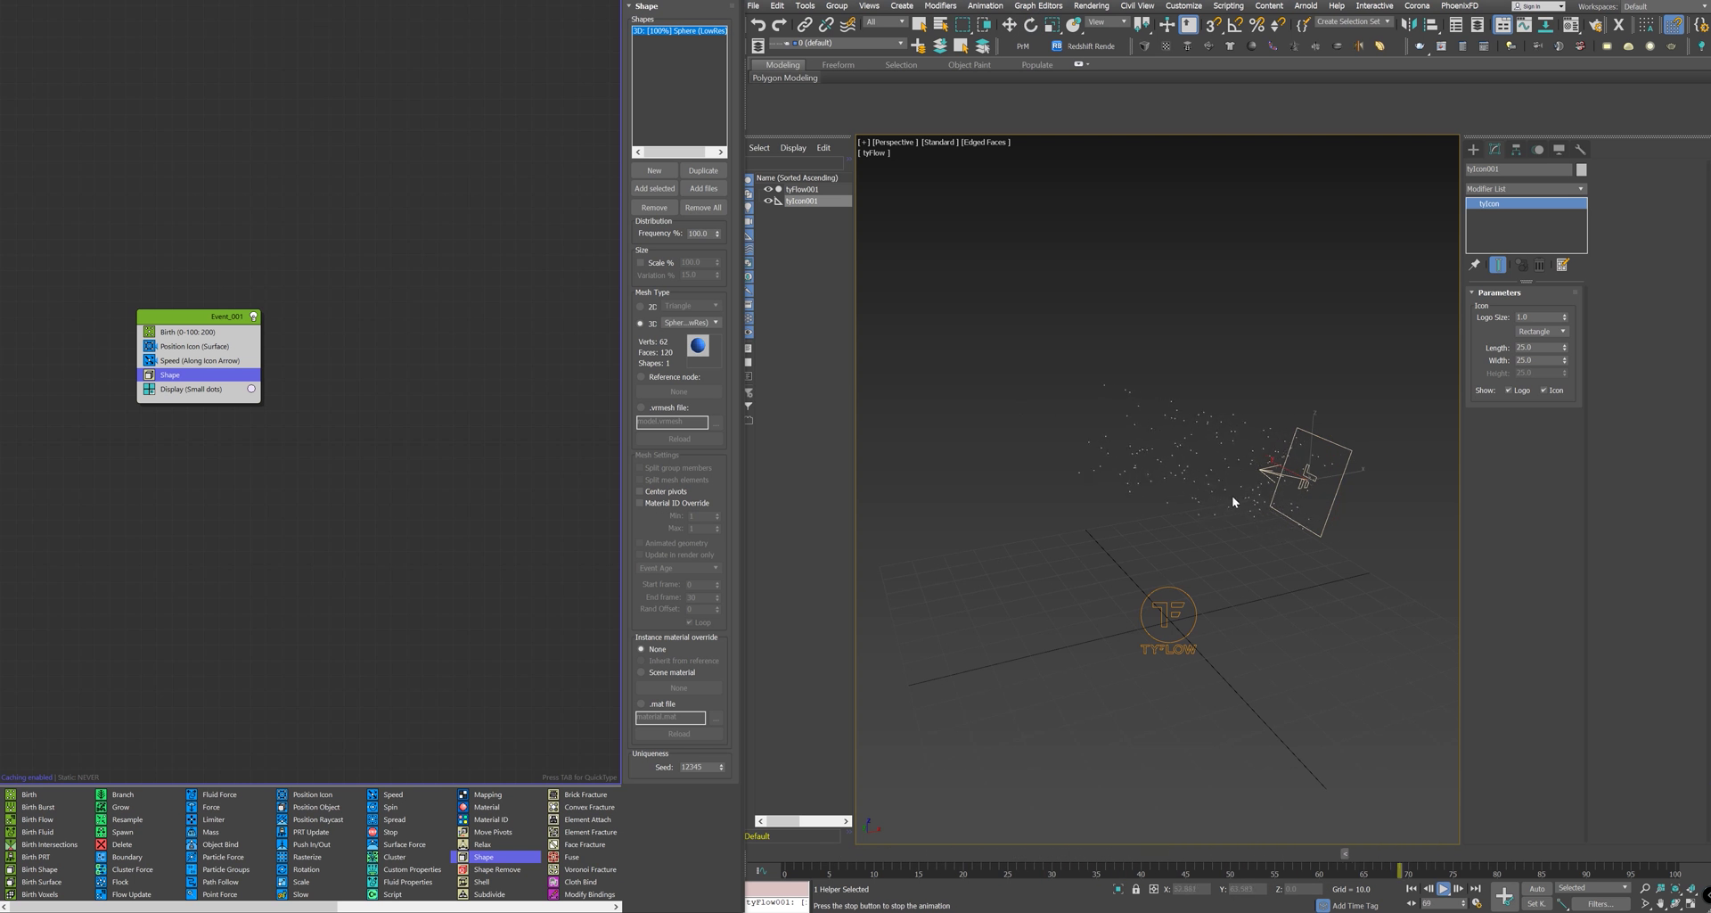
{"action": "middle_click_drag", "start_coordinate": [1233, 497], "coordinate": [1216, 485], "text": "alt"}
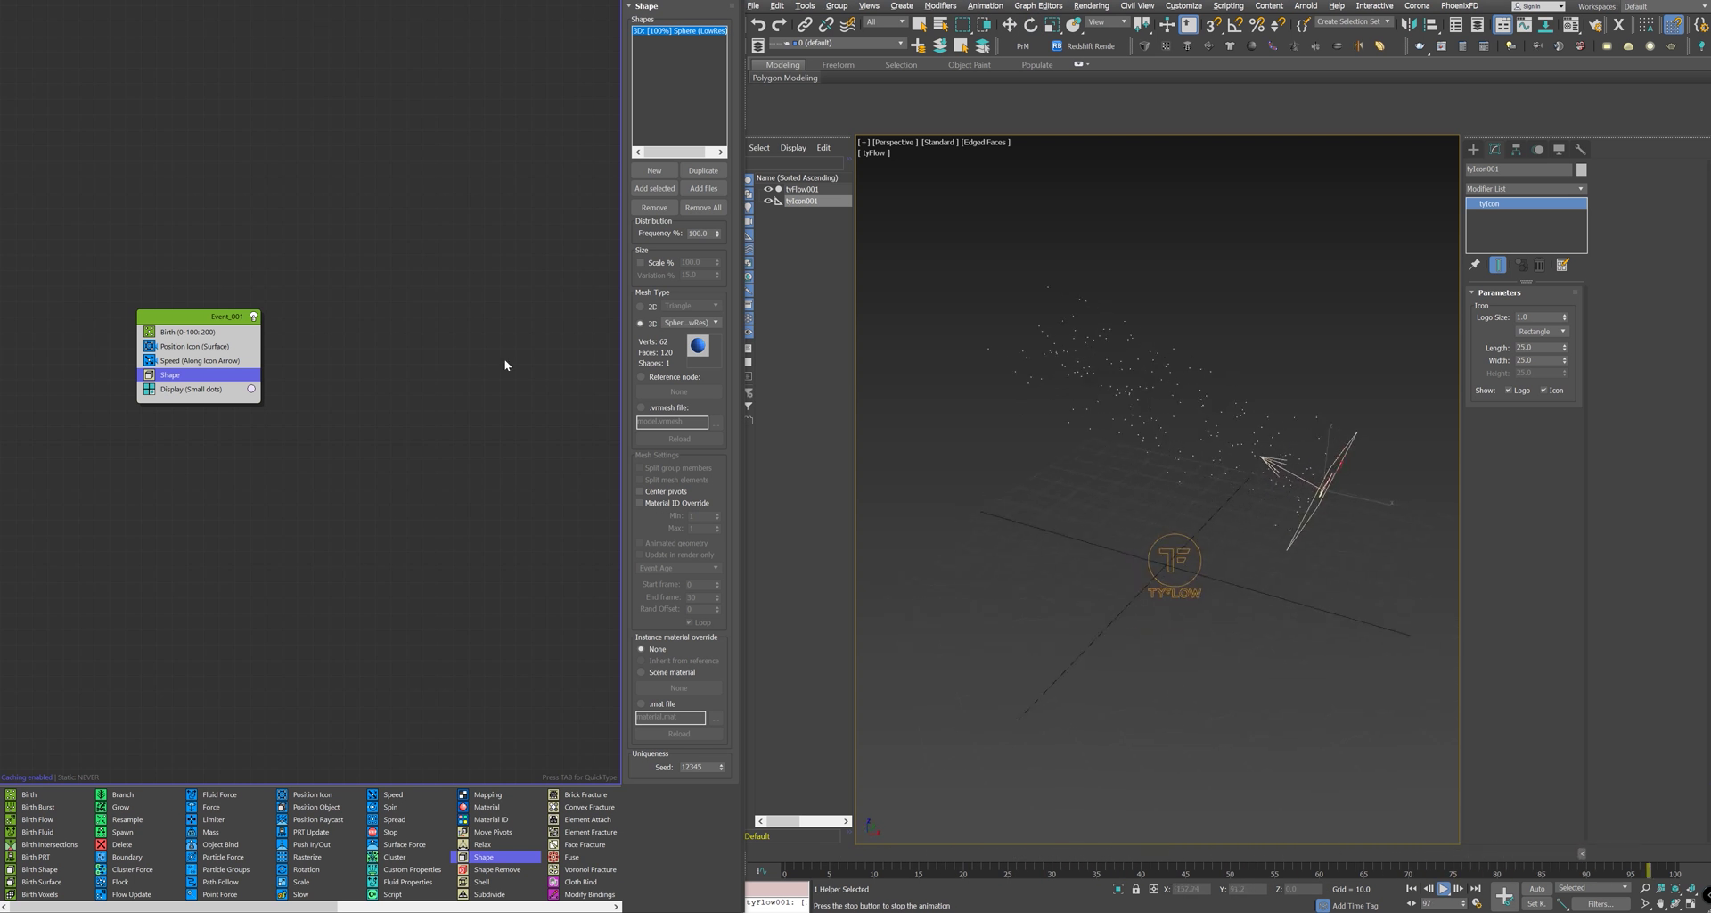
{"action": "left_click", "coordinate": [182, 389]}
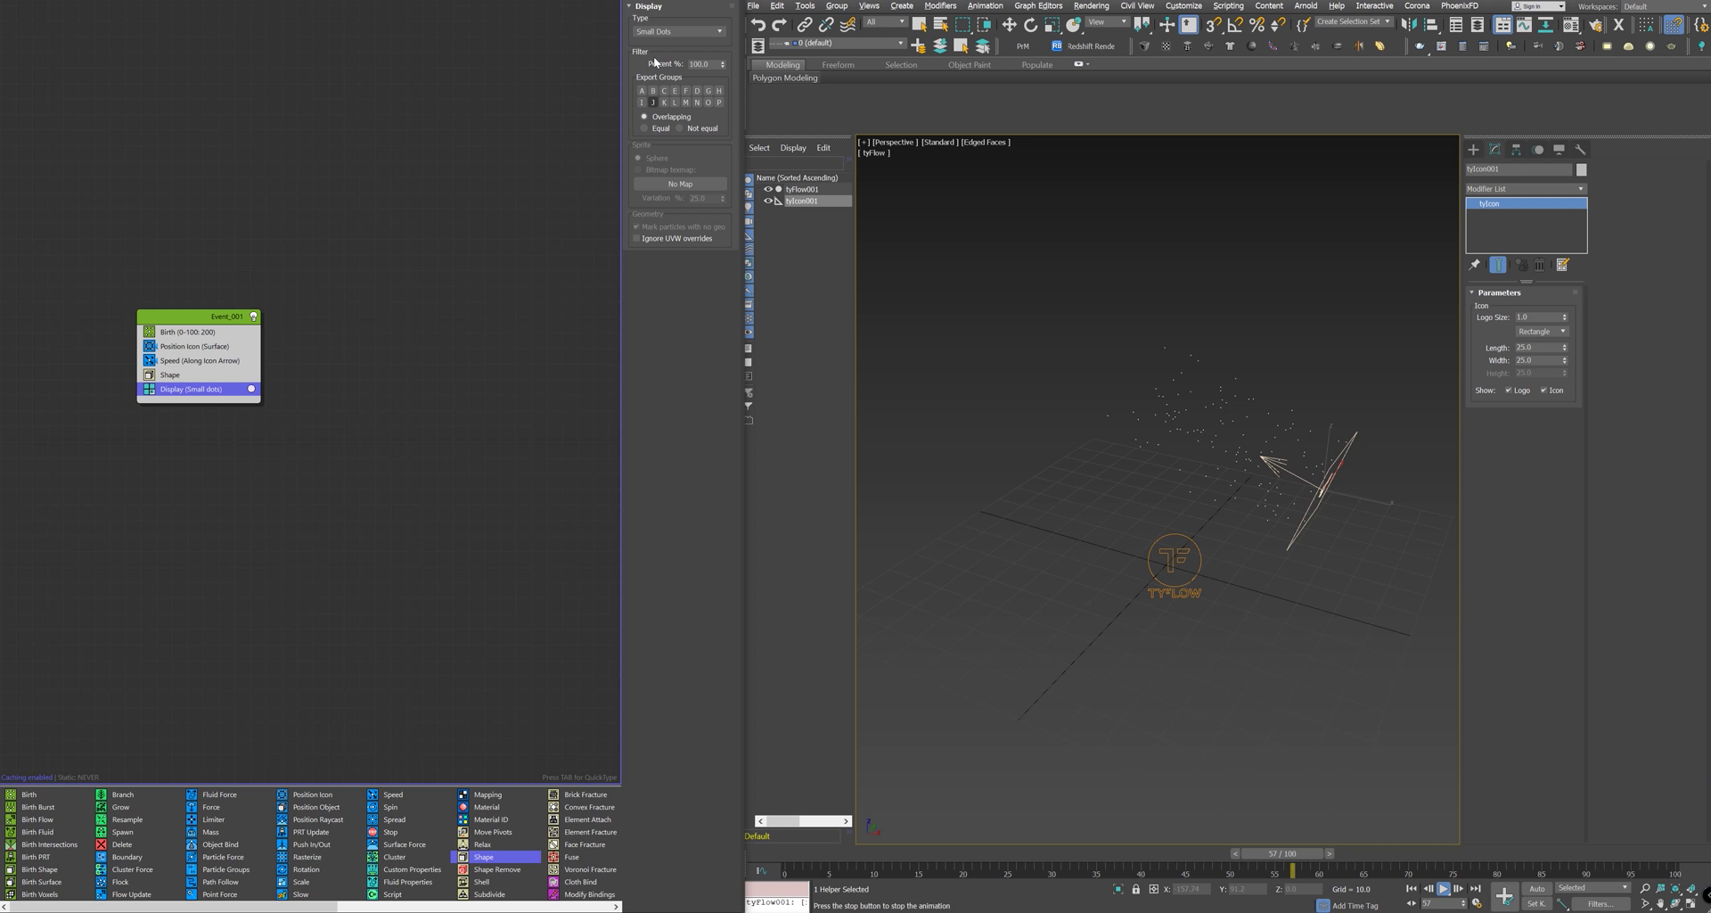
{"action": "left_click", "coordinate": [677, 31]}
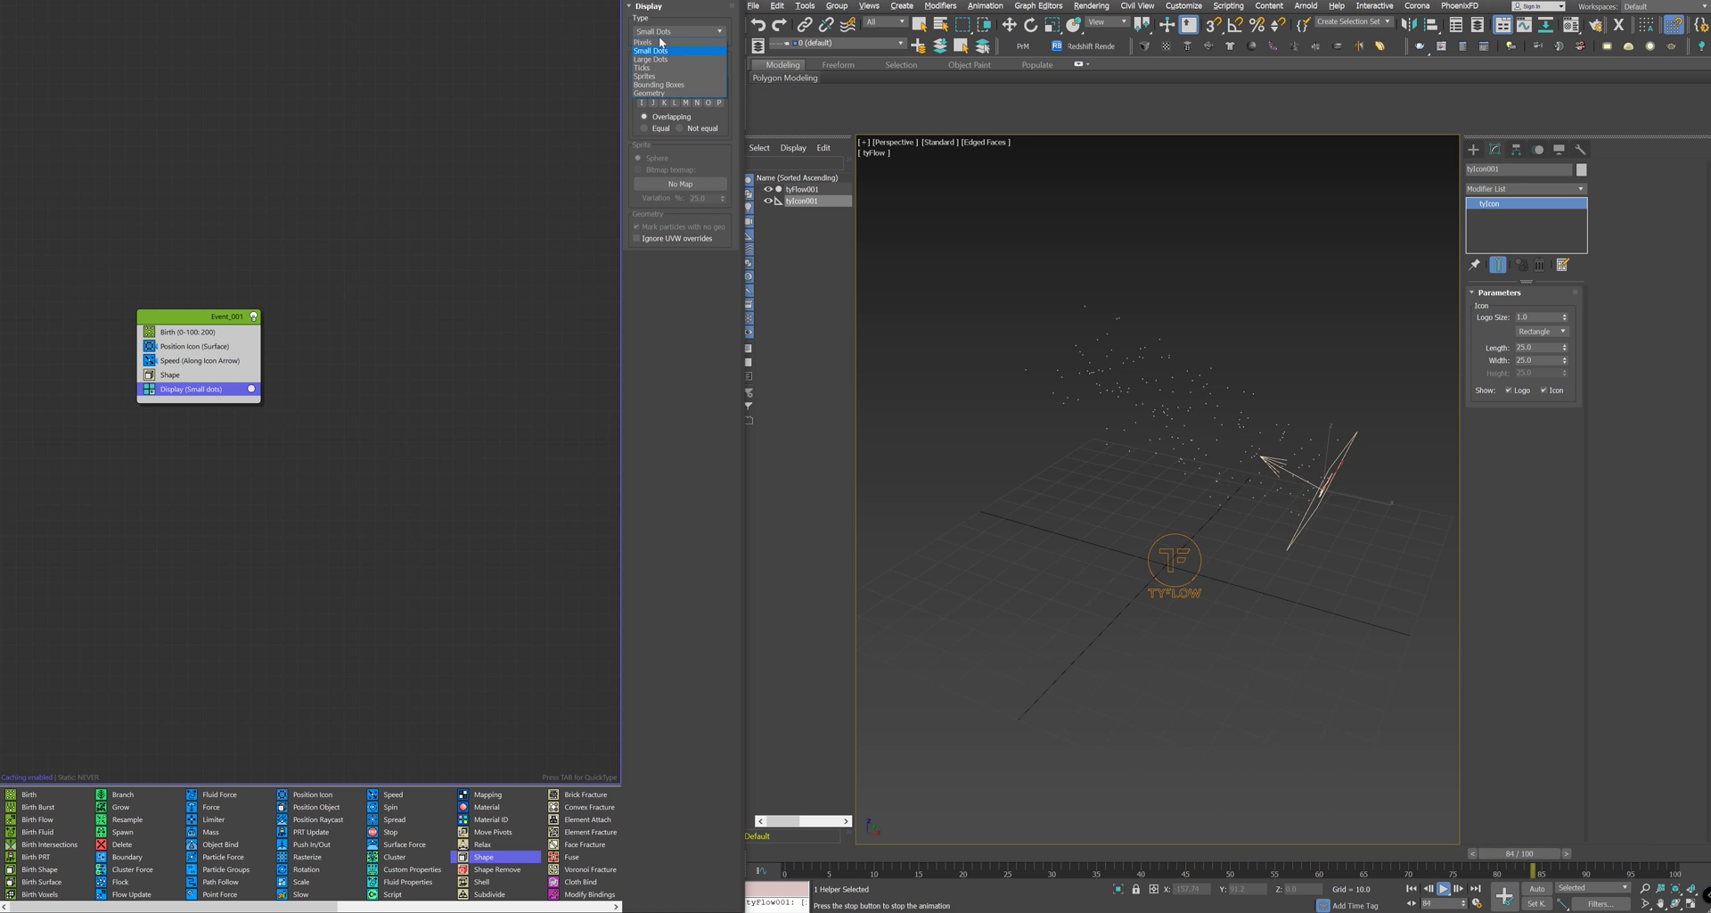
{"action": "left_click", "coordinate": [651, 95]}
{"action": "middle_click_drag", "start_coordinate": [1069, 452], "coordinate": [1142, 451], "text": "alt"}
{"action": "key", "text": "slash"}
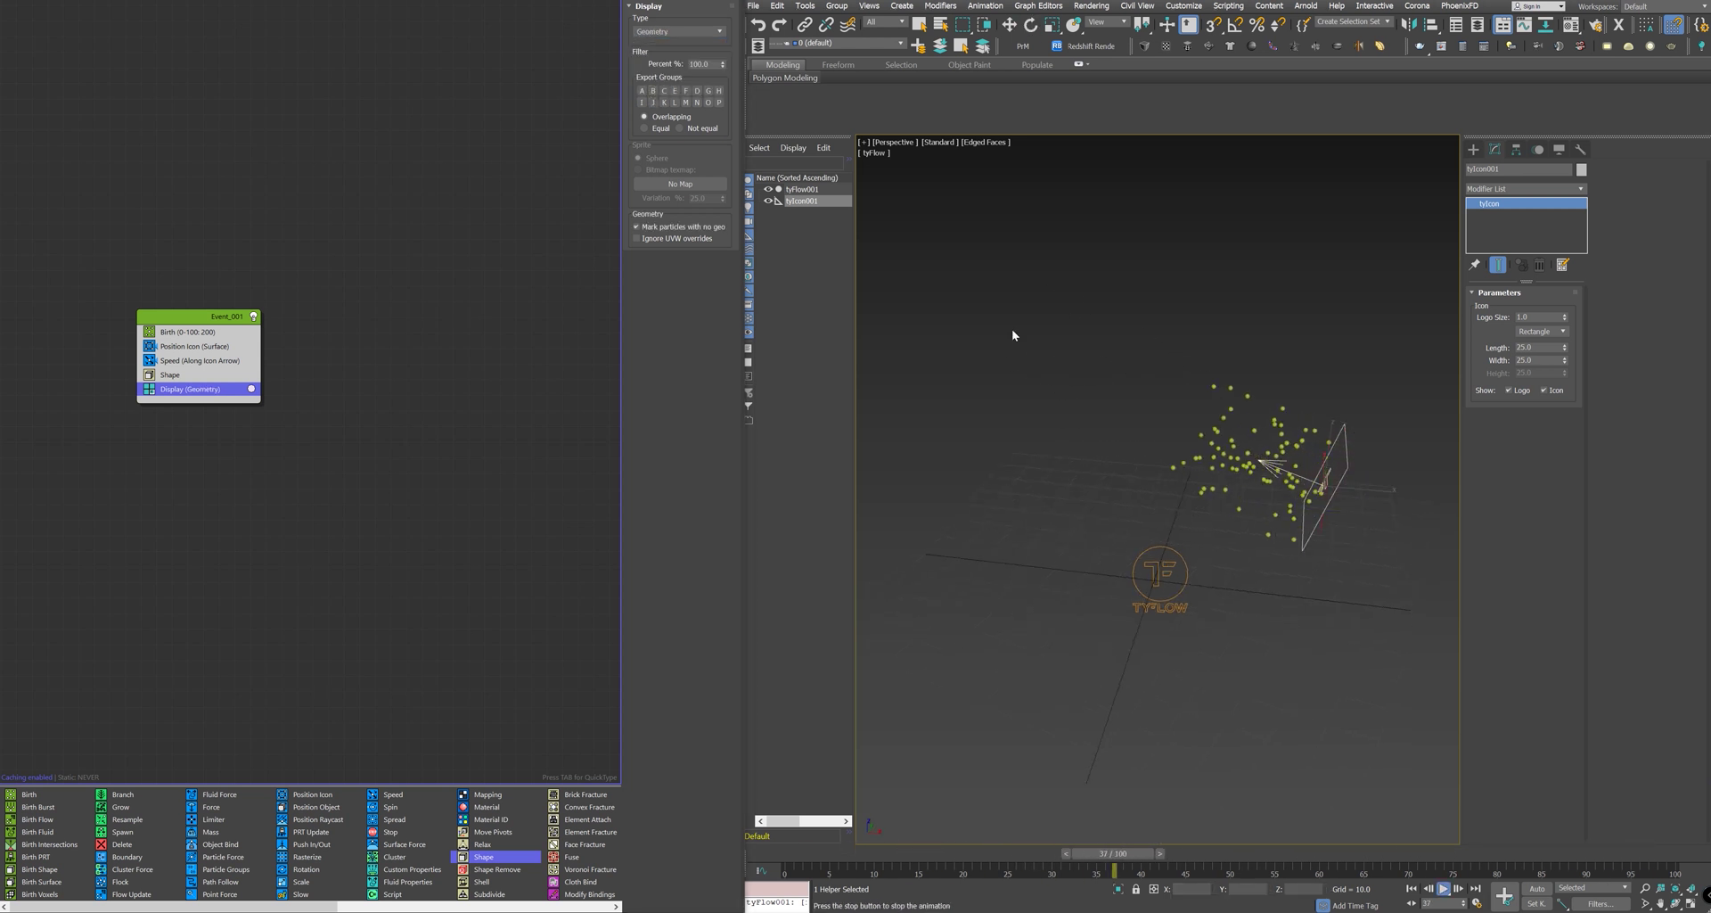
Step: Set the Birth operator's total particle count to 25
{"action": "left_click", "coordinate": [203, 331]}
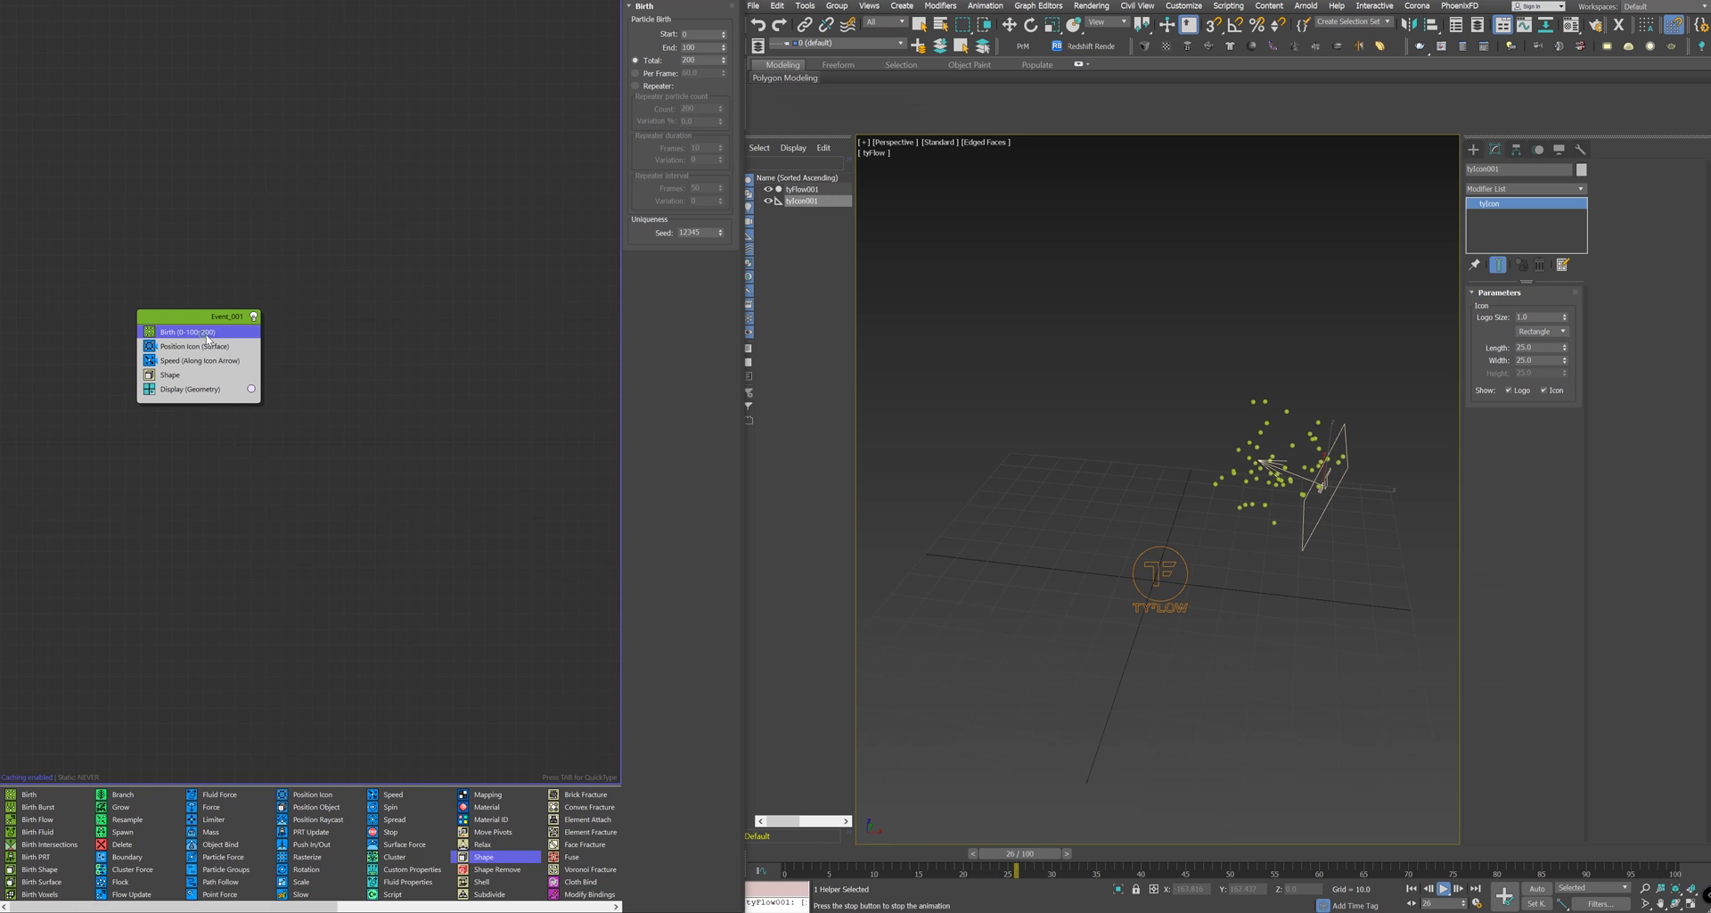
{"action": "double_click", "coordinate": [702, 59]}
{"action": "type", "text": "2"}
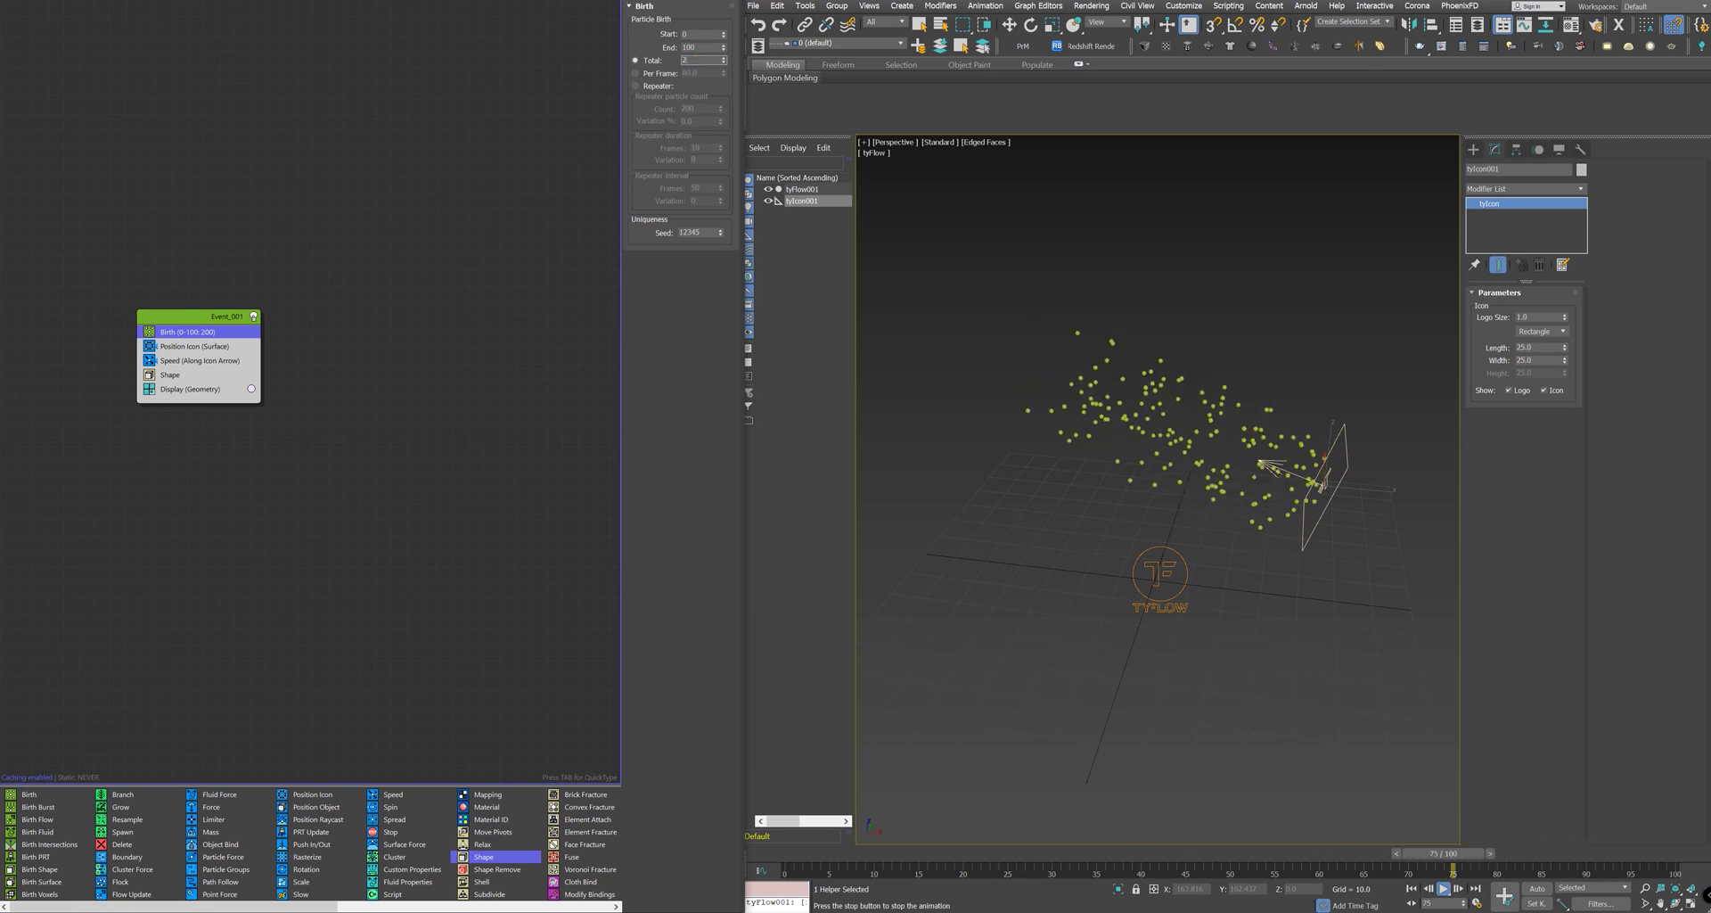
{"action": "type", "text": "5"}
{"action": "key", "text": "Return"}
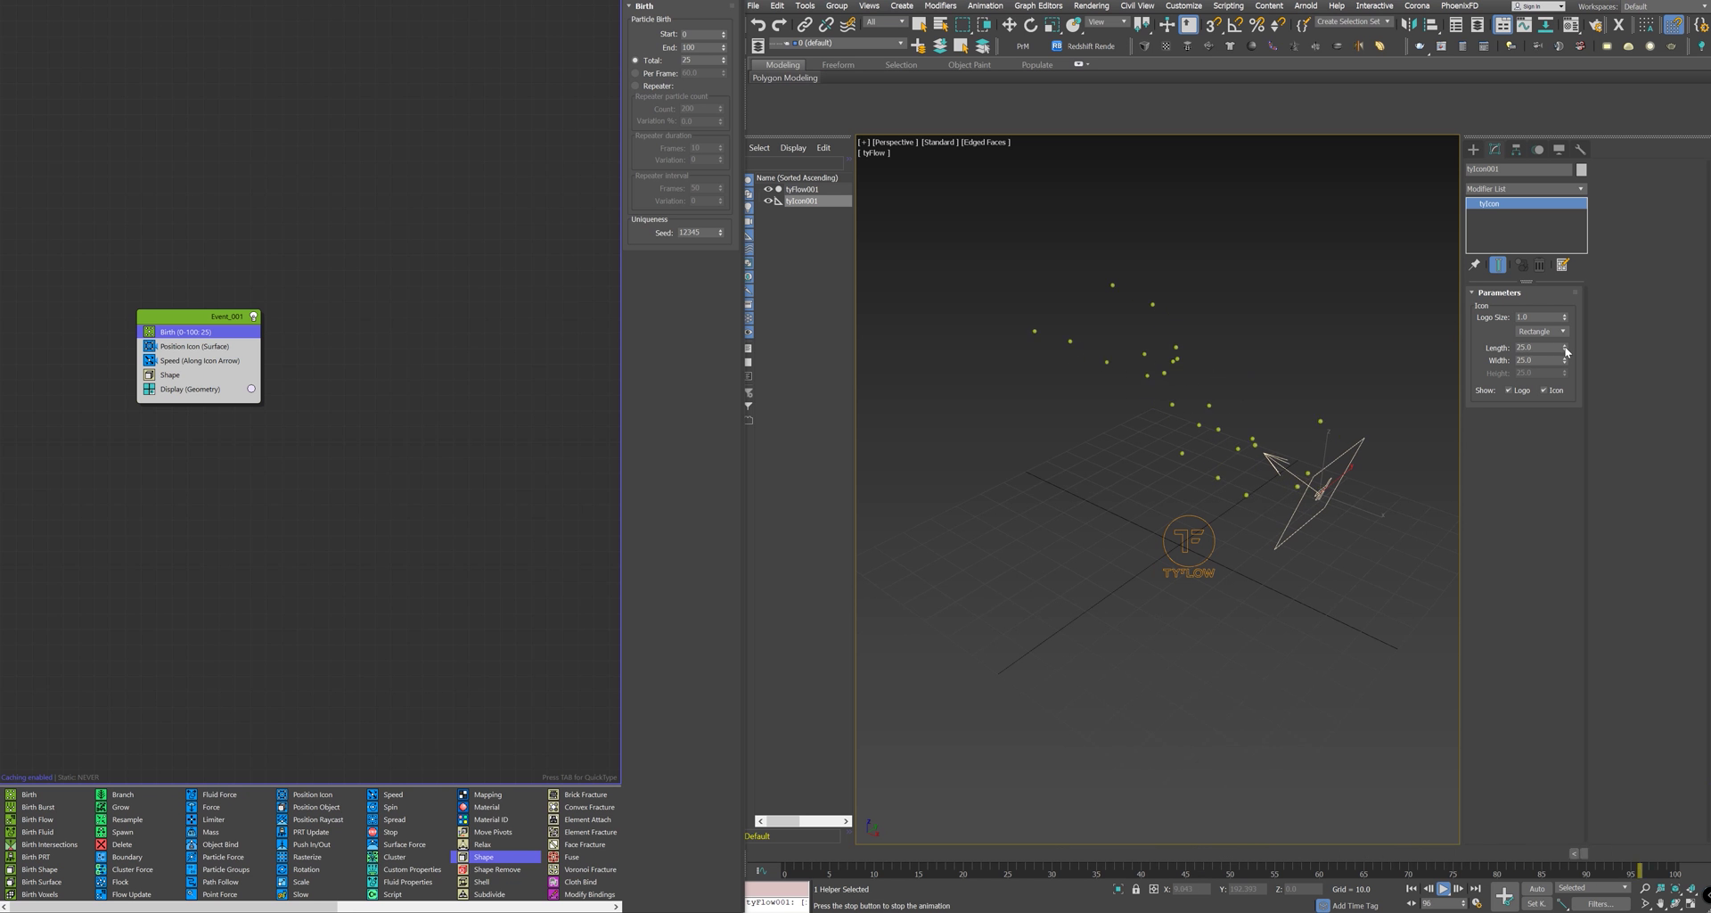
Step: Resize the particle icon's rectangle to a length of about 22.3 and a width of about 65.8
{"action": "mouse_move", "coordinate": [1566, 348]}
{"action": "left_mouse_down"}
{"action": "mouse_move", "coordinate": [1568, 299]}
{"action": "mouse_move", "coordinate": [1566, 360]}
{"action": "left_mouse_up"}
{"action": "left_click_drag", "start_coordinate": [1566, 360], "coordinate": [1592, 170]}
{"action": "middle_click_drag", "start_coordinate": [1226, 517], "coordinate": [1272, 489], "text": "alt"}
Step: Rotate the particle icon slightly, reposition it above the grid, and play the simulation
{"action": "key", "text": "e"}
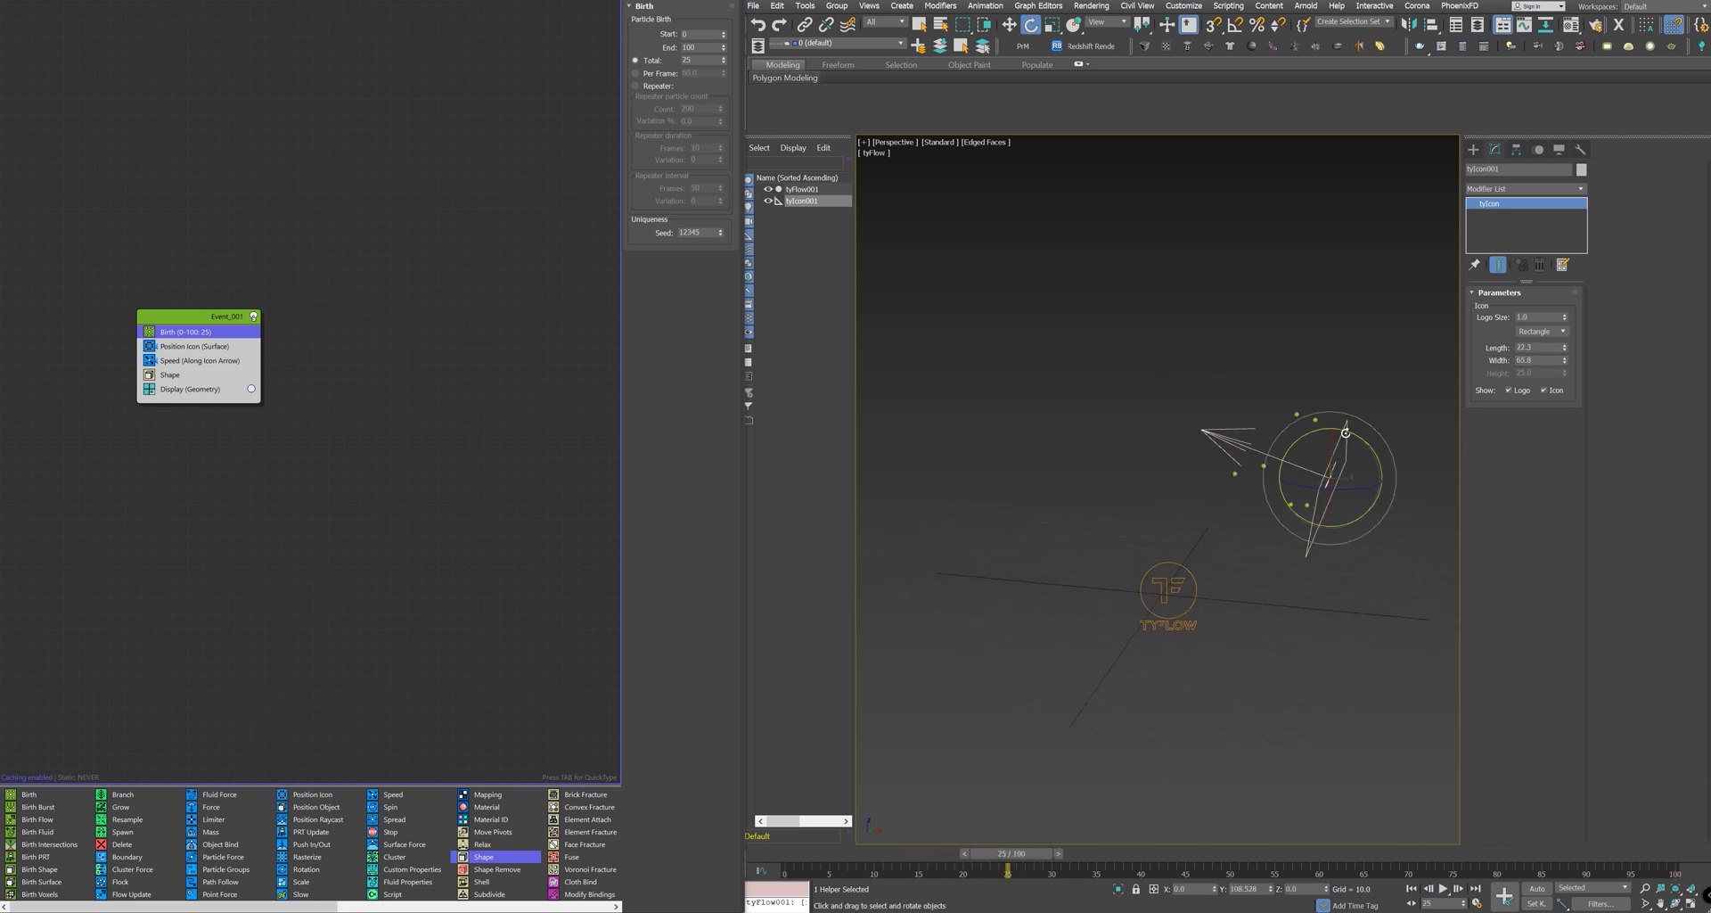
{"action": "left_click_drag", "start_coordinate": [1346, 433], "coordinate": [1333, 428]}
{"action": "key", "text": "w"}
{"action": "middle_click_drag", "start_coordinate": [1285, 438], "coordinate": [1324, 452], "text": "alt"}
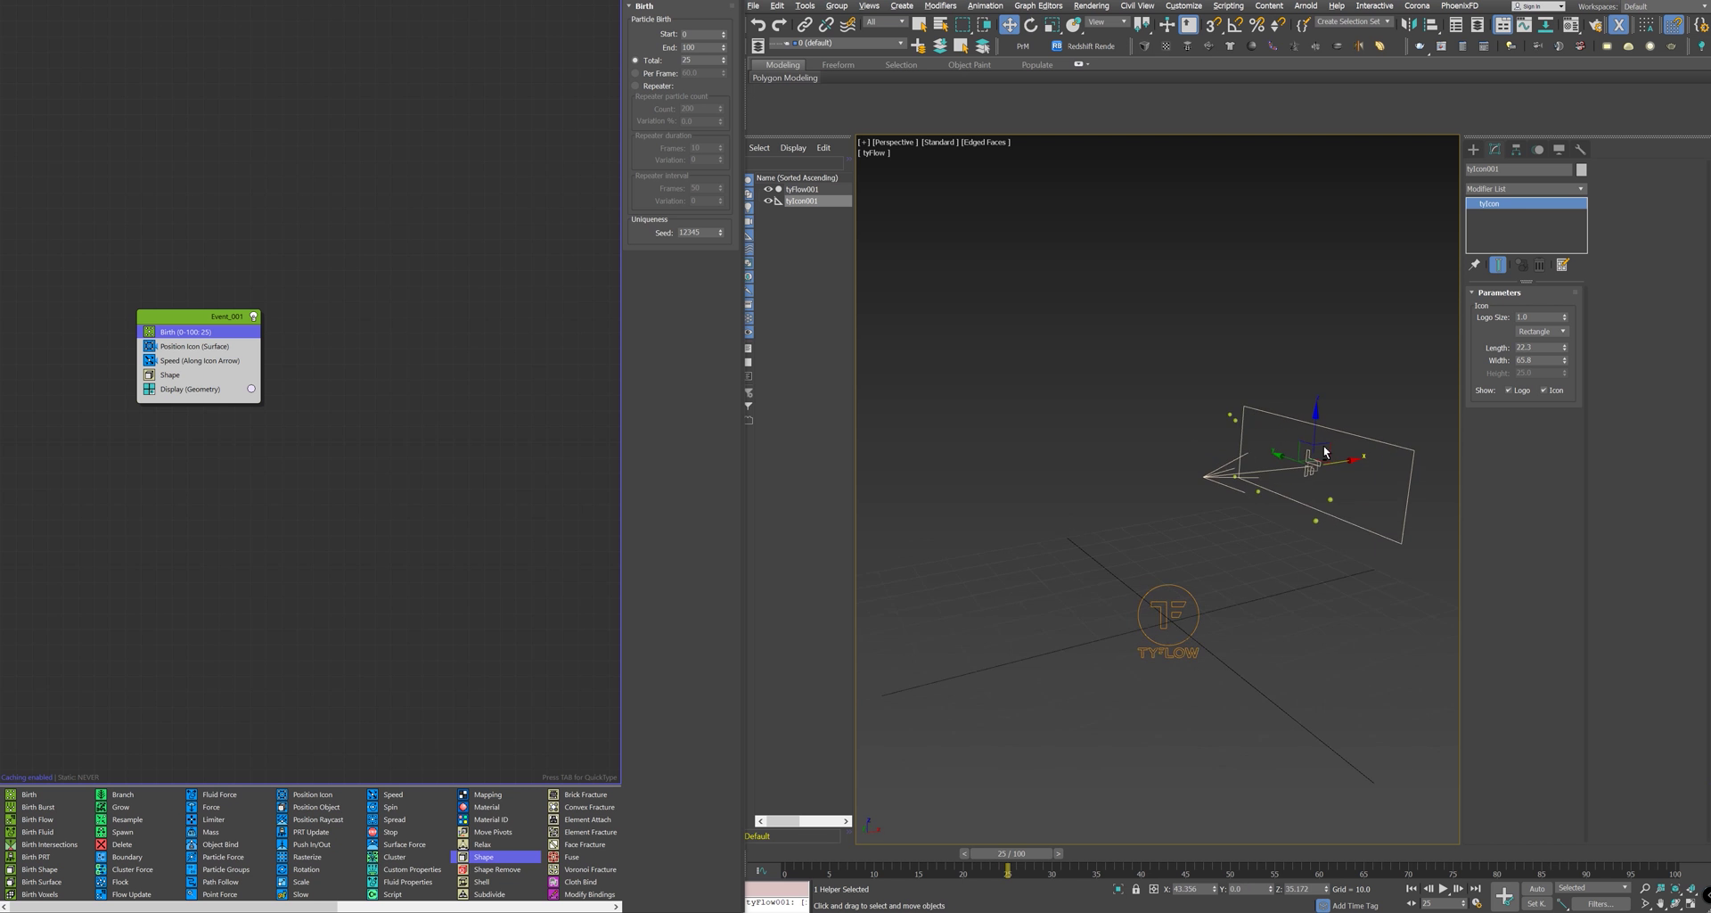
{"action": "key", "text": "slash"}
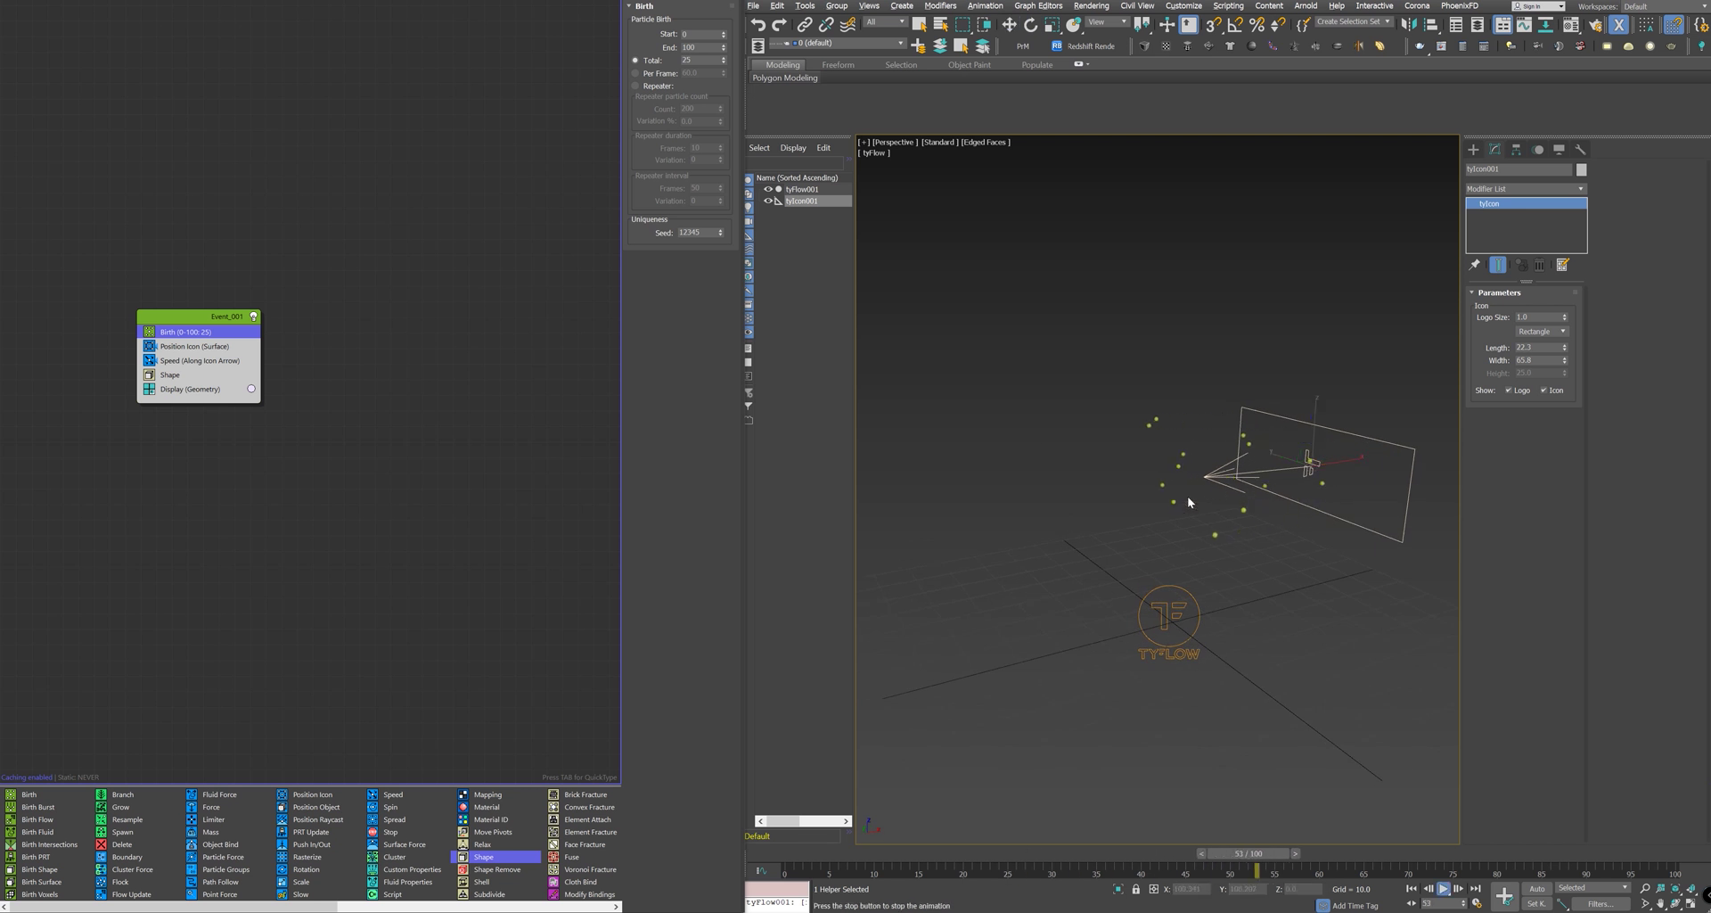
Step: Reduce the particle icon's length and widen it to about 78.4, then scrub the animation to check the emission
{"action": "middle_click_drag", "start_coordinate": [1188, 499], "coordinate": [1134, 485], "text": "alt"}
{"action": "mouse_move", "coordinate": [1564, 362]}
{"action": "left_mouse_down"}
{"action": "mouse_move", "coordinate": [1567, 342]}
{"action": "mouse_move", "coordinate": [1567, 361]}
{"action": "left_mouse_up"}
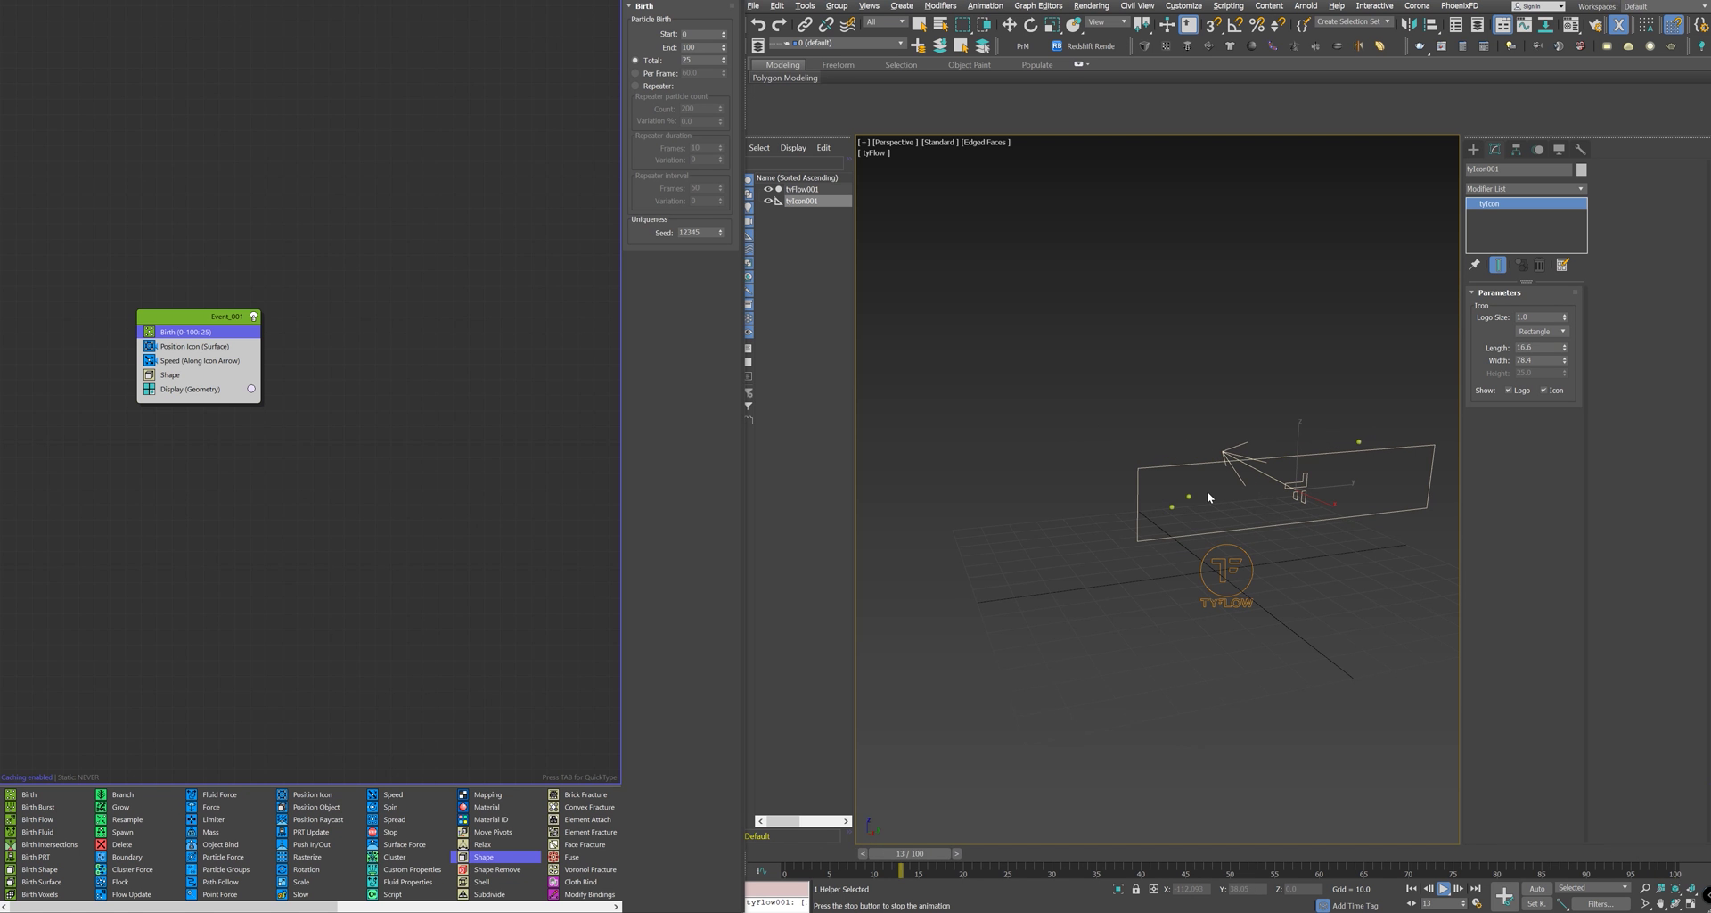
{"action": "middle_click_drag", "start_coordinate": [1207, 490], "coordinate": [1230, 532], "text": "alt"}
{"action": "left_click_drag", "start_coordinate": [1065, 856], "coordinate": [1074, 857]}
{"action": "key", "text": "w"}
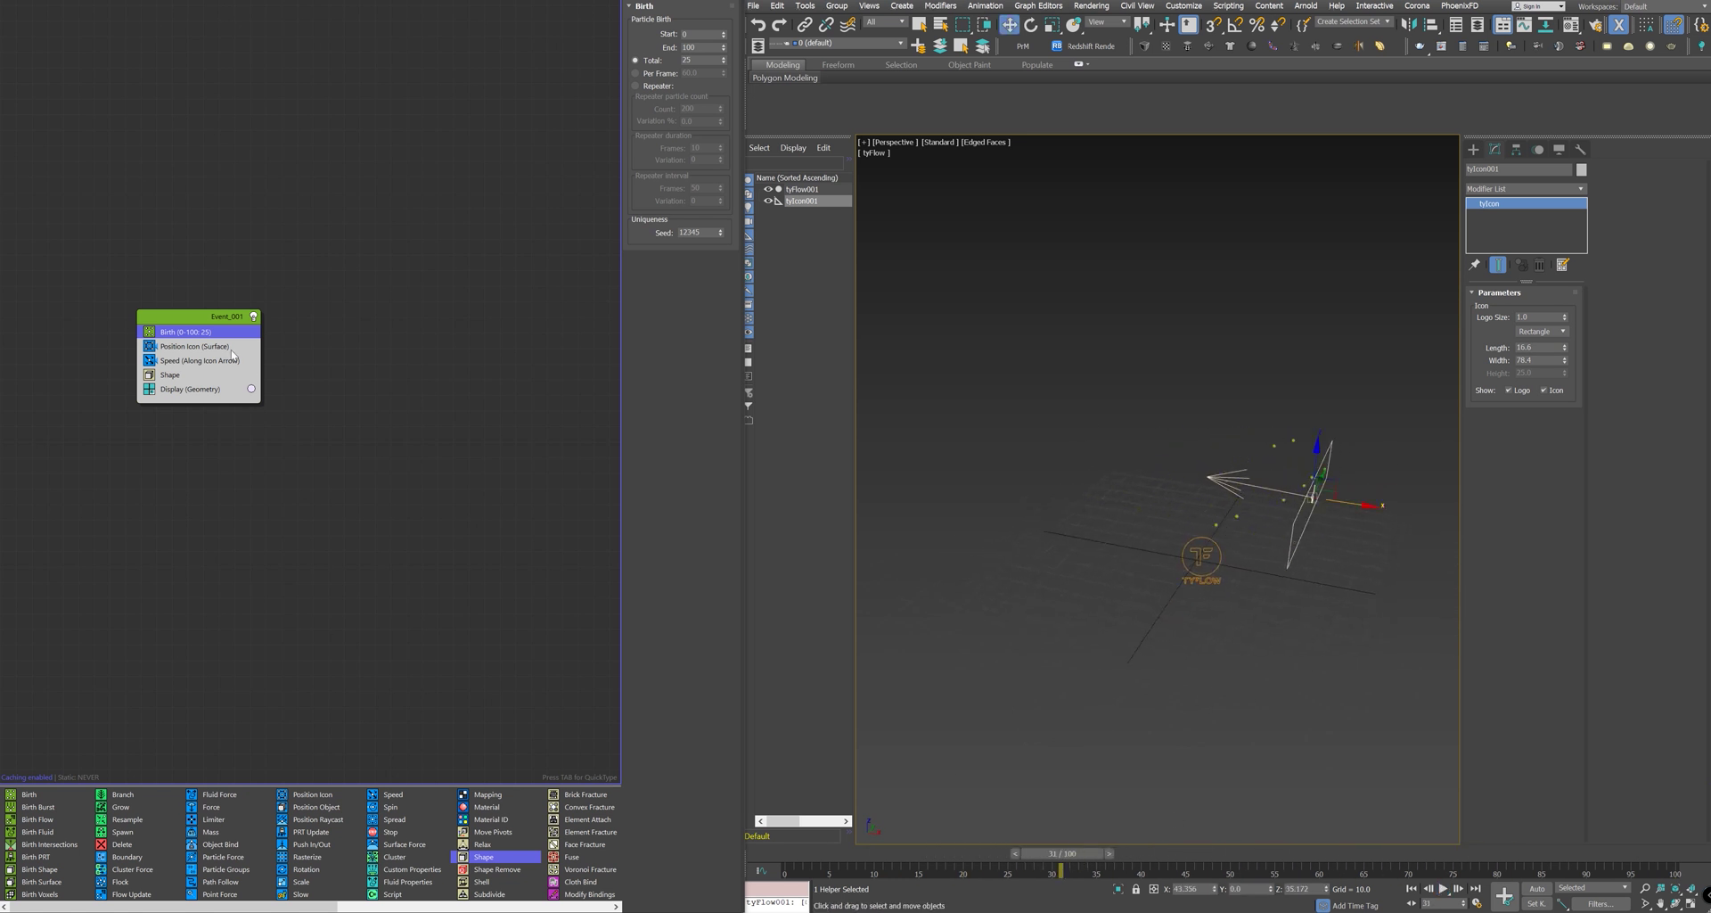
Step: Rename the event to Spheres
{"action": "right_click", "coordinate": [216, 316]}
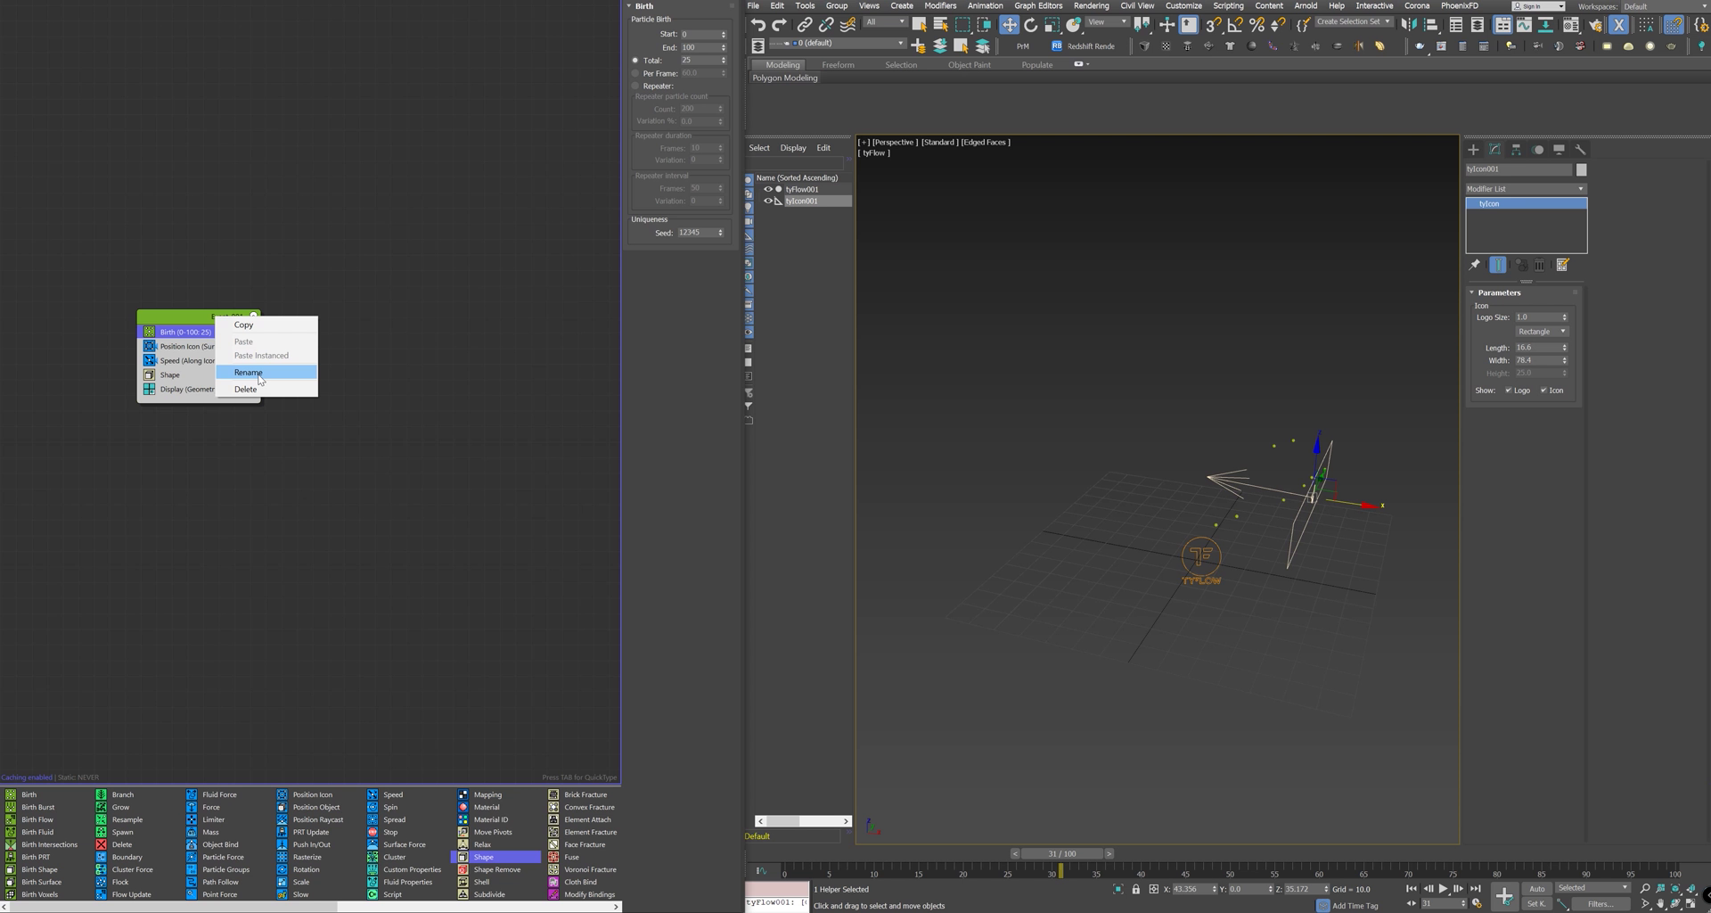
{"action": "left_click", "coordinate": [269, 378]}
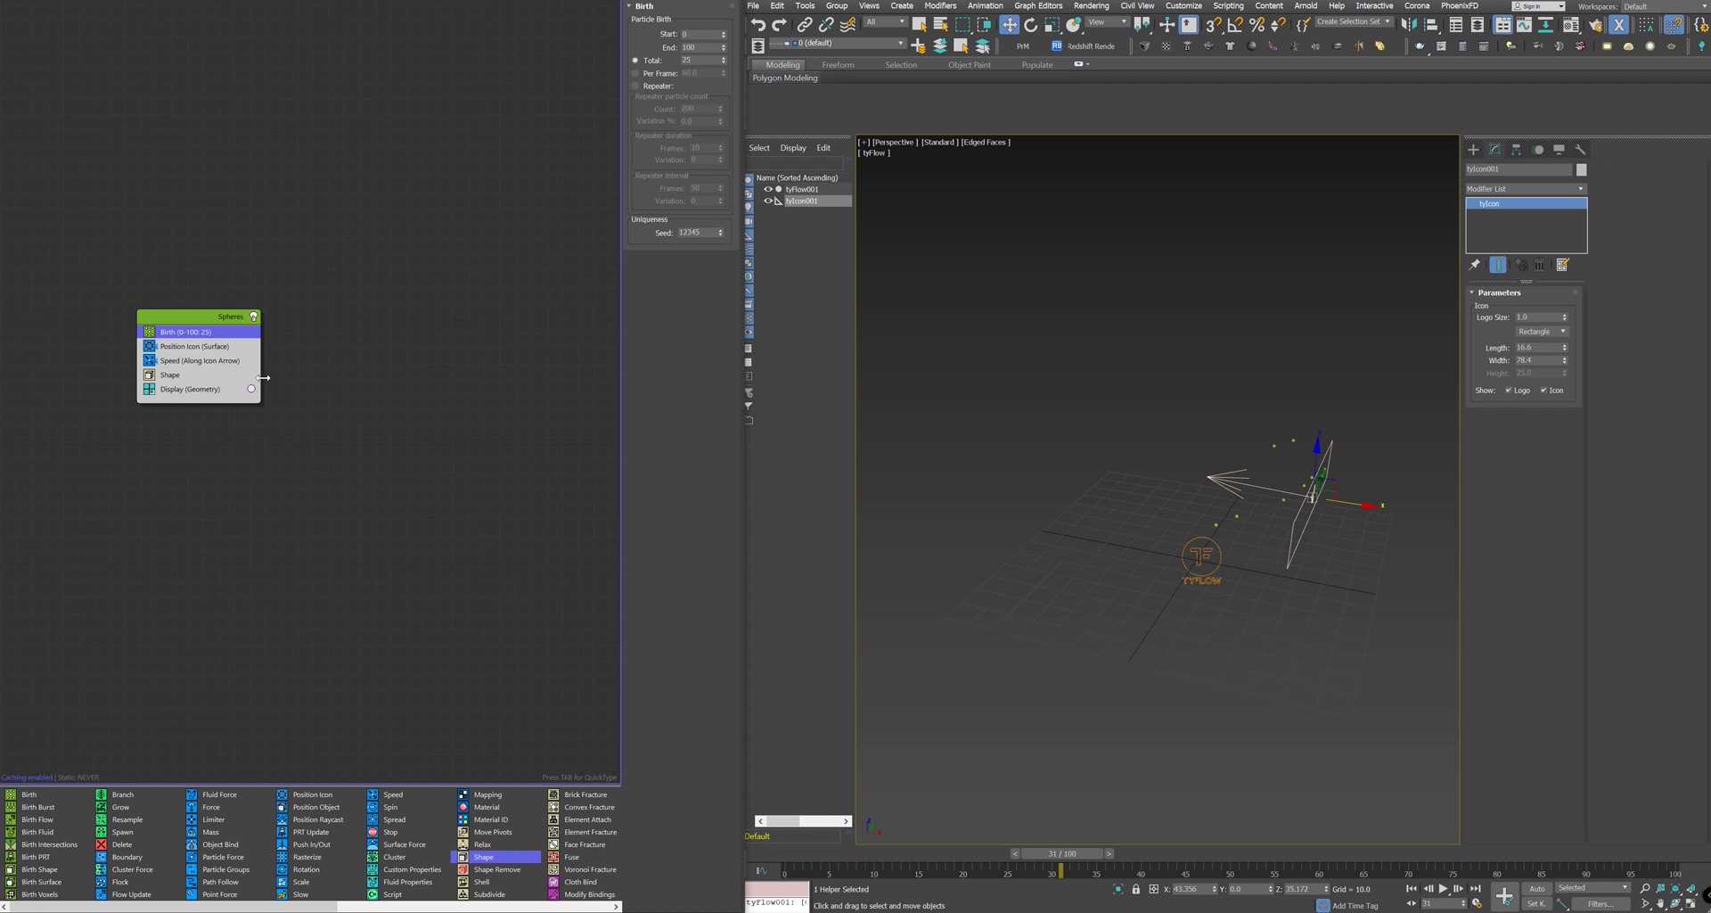
Step: Create a box about 169 long, 16 wide and 86 high in the path of the icon's arrow and name it Wall
{"action": "middle_click_drag", "start_coordinate": [1031, 408], "coordinate": [1078, 419], "text": "alt"}
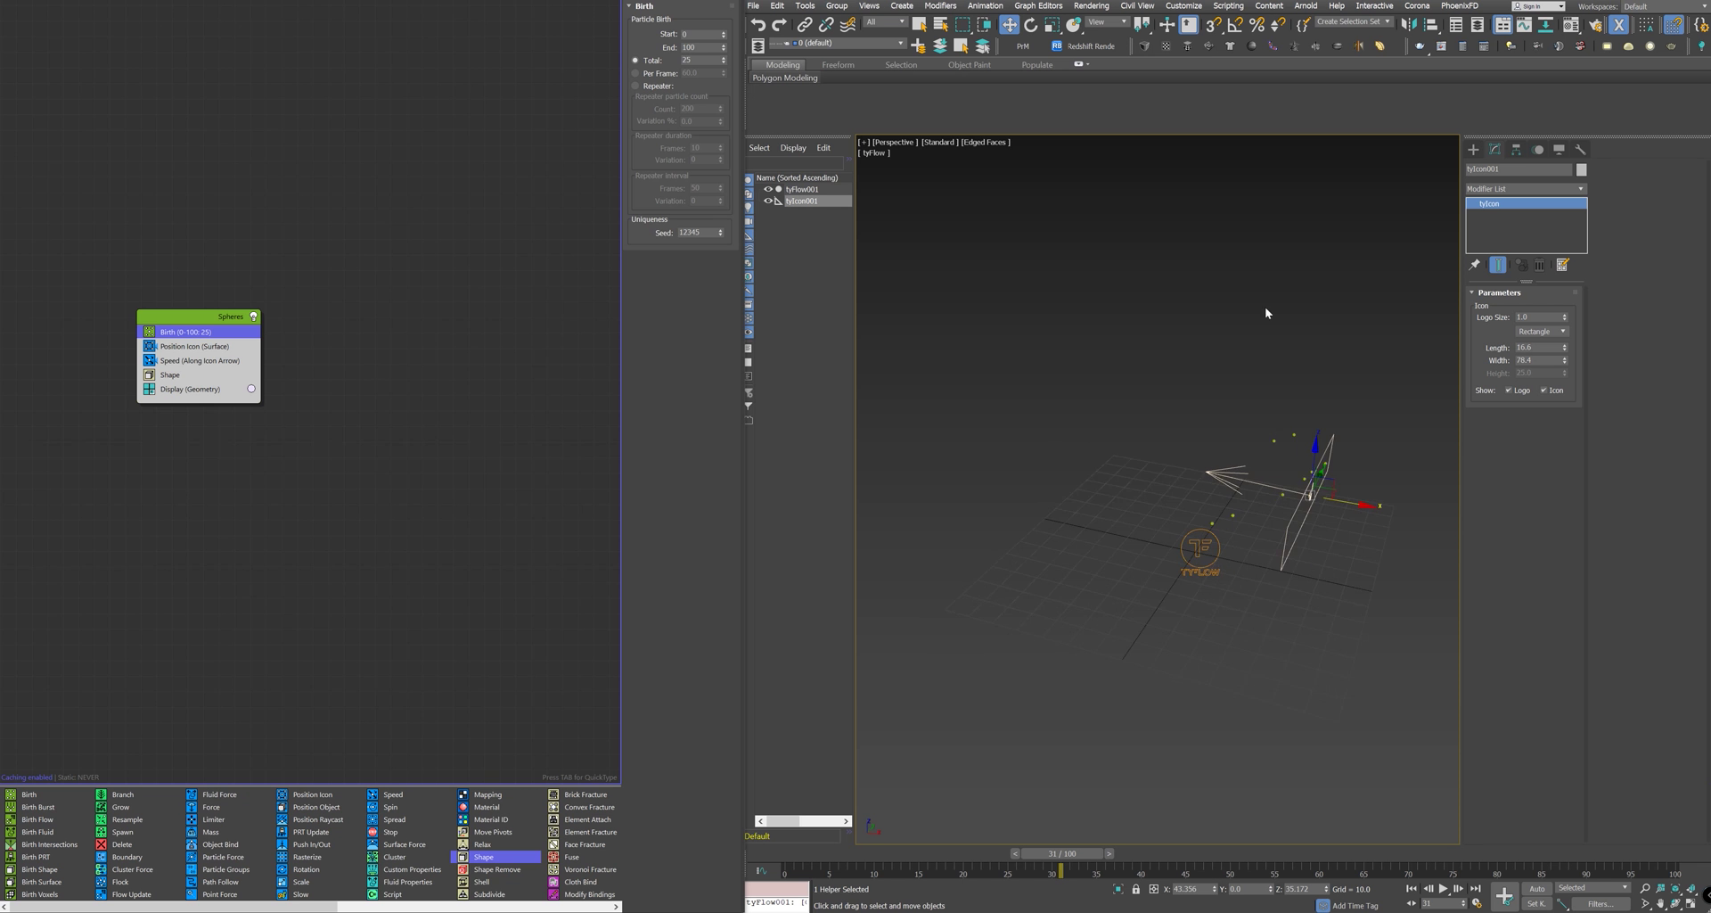
{"action": "left_click", "coordinate": [1481, 149]}
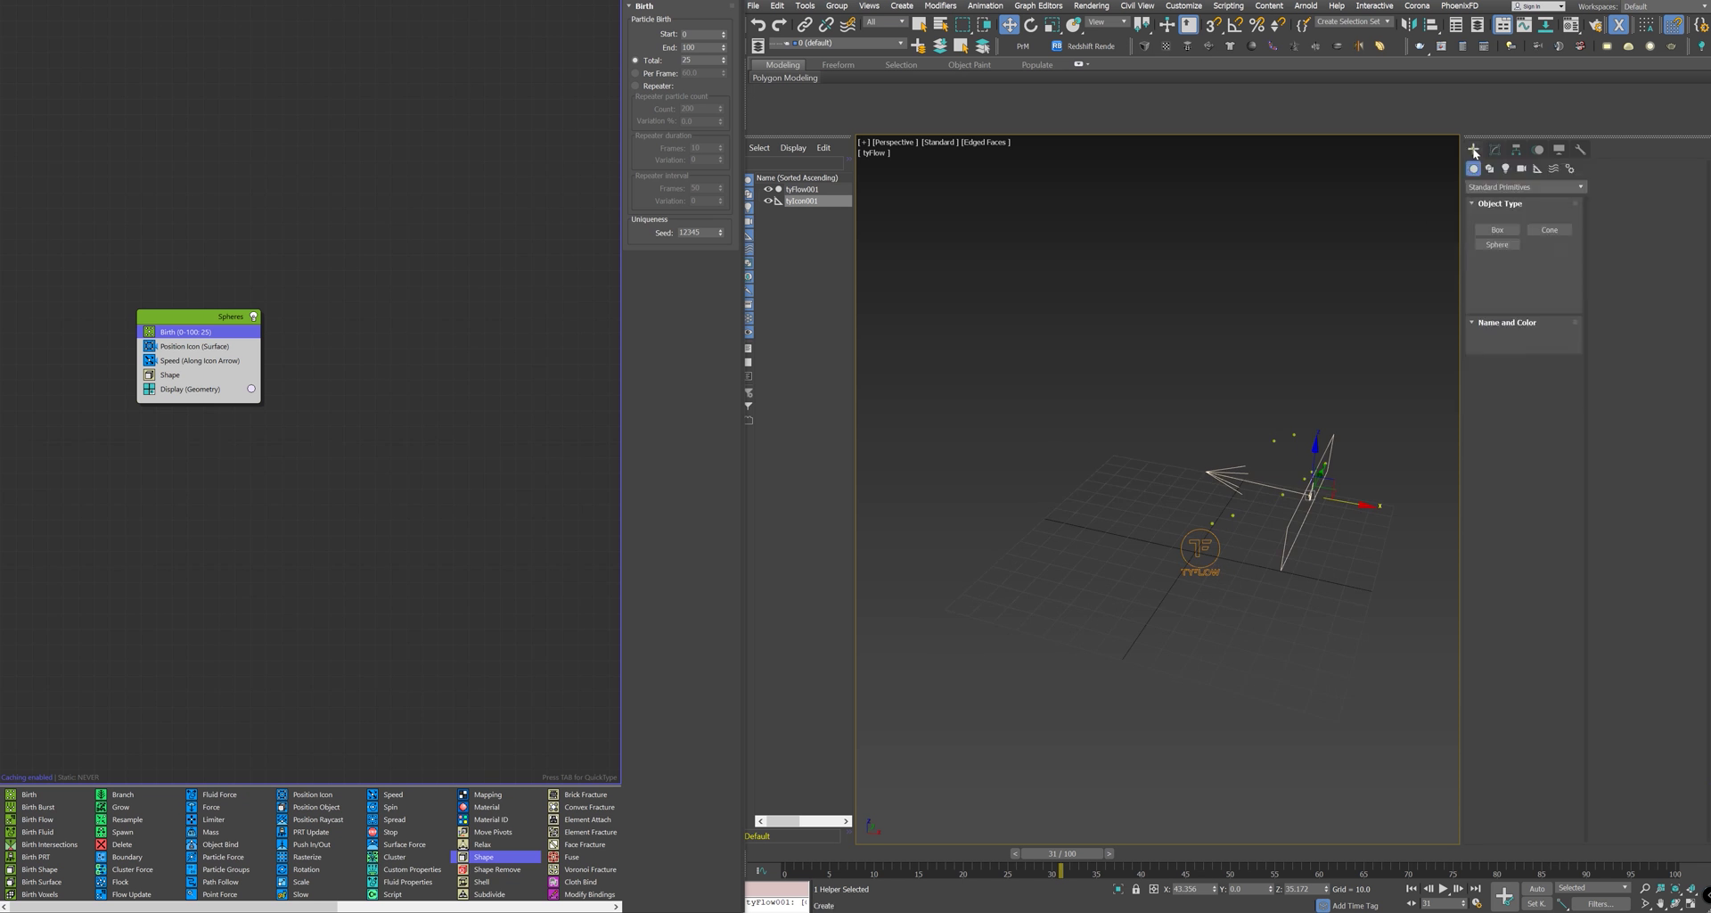
{"action": "left_click", "coordinate": [1498, 229]}
{"action": "left_click_drag", "start_coordinate": [1115, 463], "coordinate": [957, 624]}
{"action": "left_click", "coordinate": [1008, 473]}
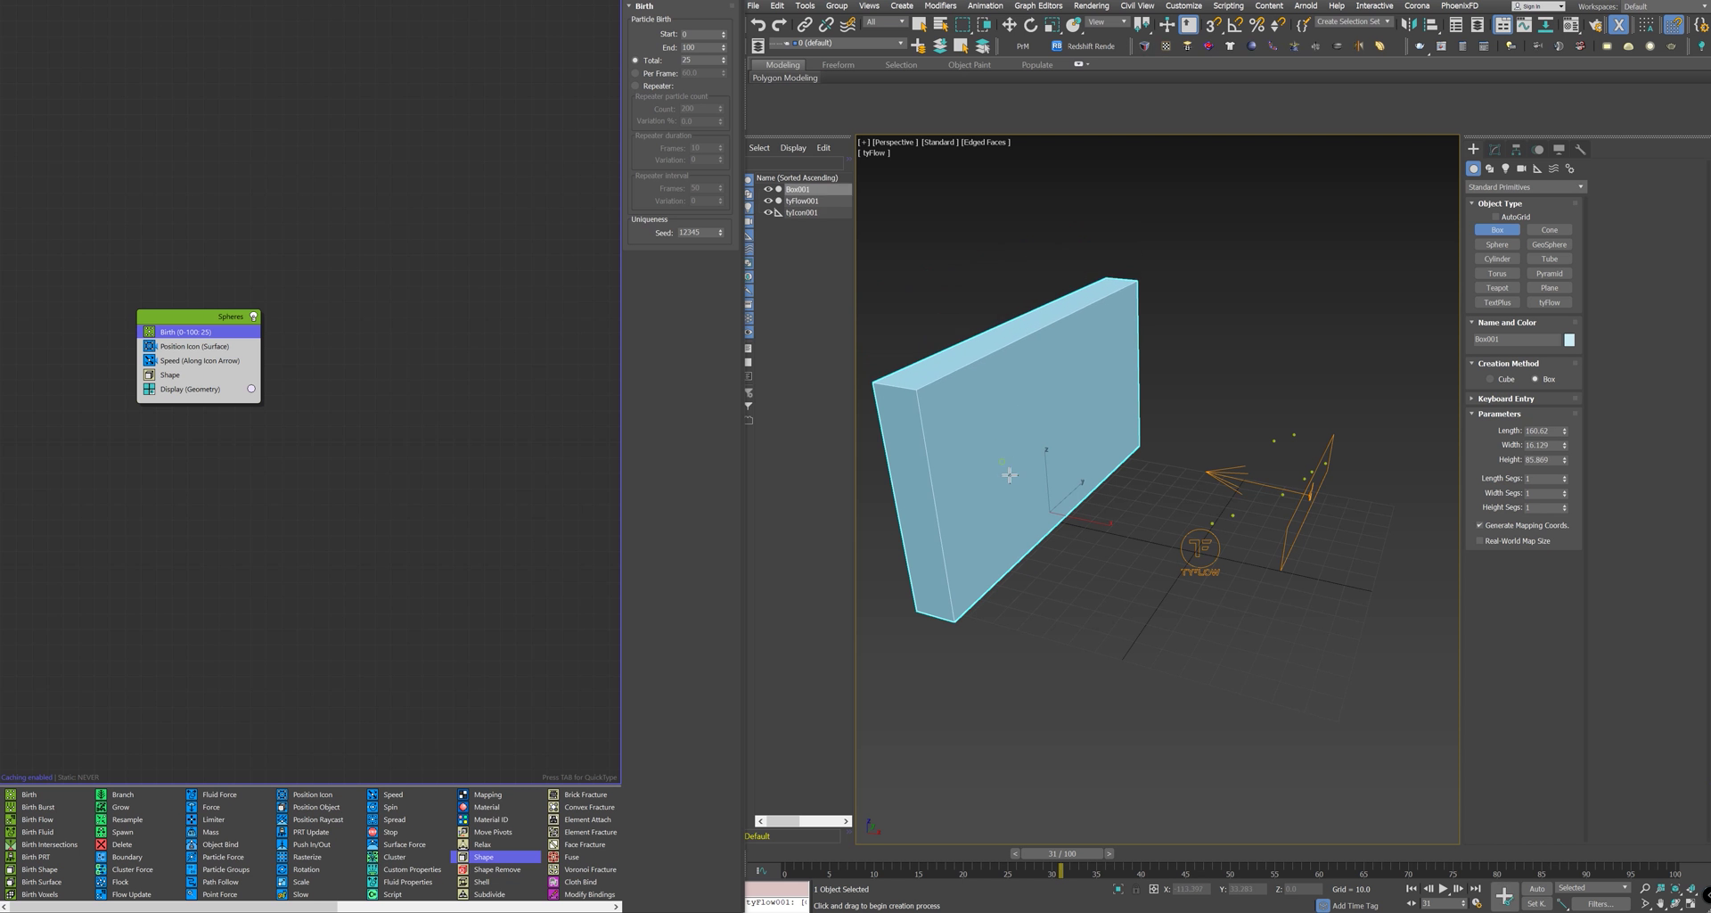
{"action": "middle_click_drag", "start_coordinate": [1008, 473], "coordinate": [1085, 479], "text": "alt"}
{"action": "key", "text": "w"}
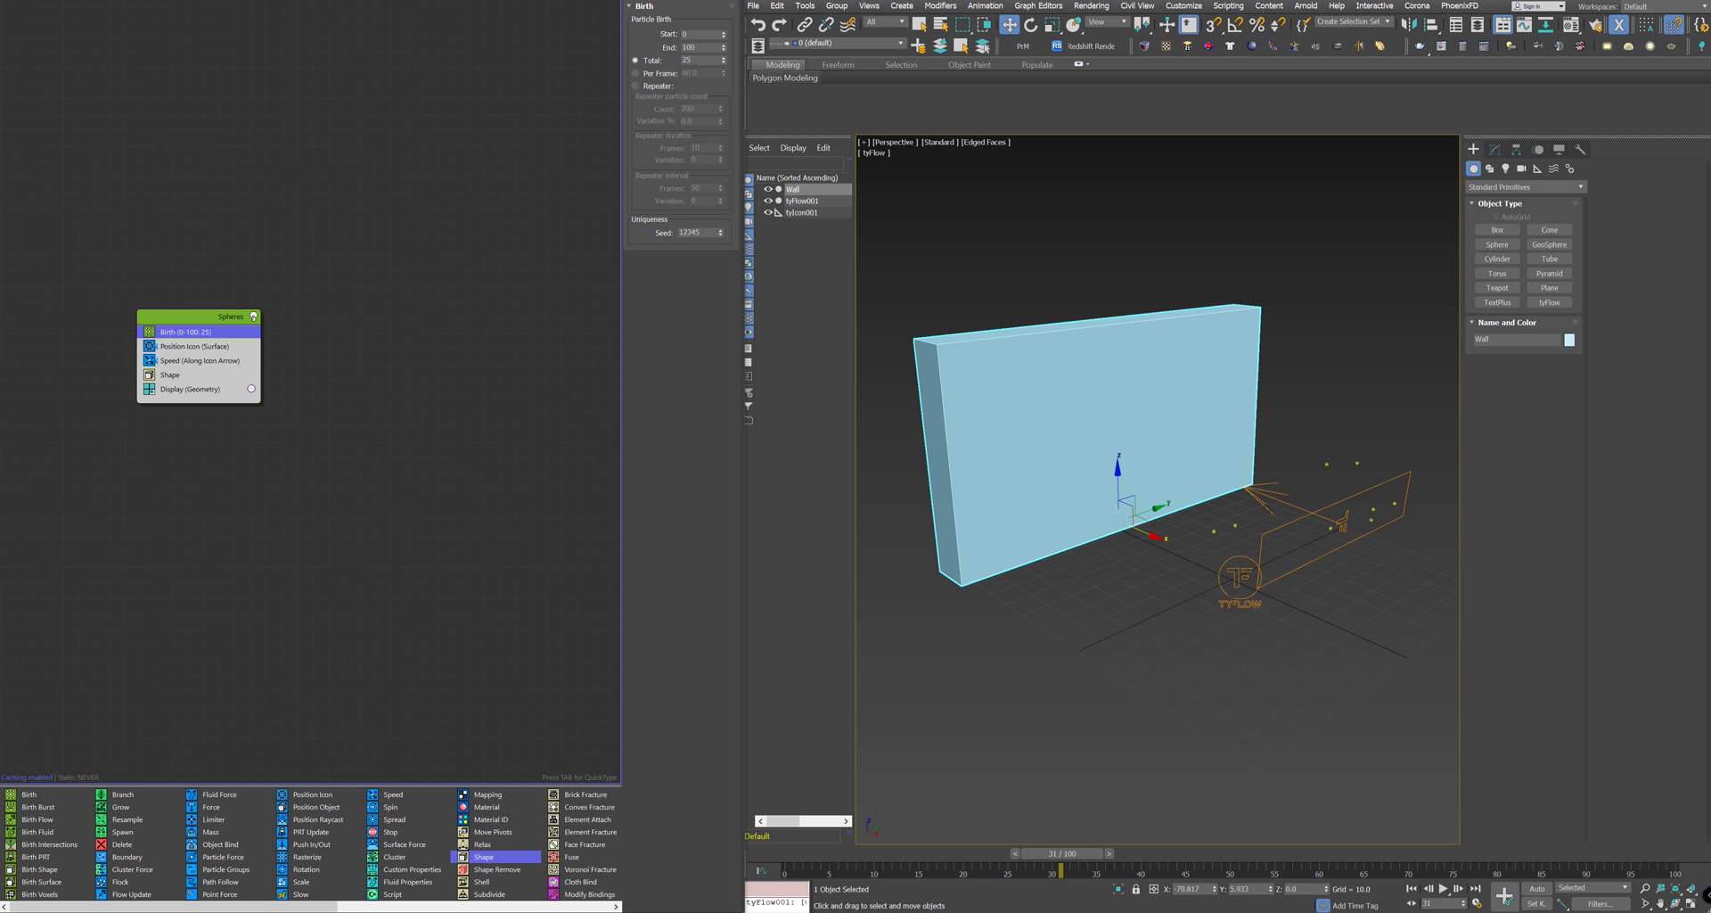
Step: Create a new event beside Spheres from a Birth Shape operator that uses the Wall box as its object
{"action": "middle_click_drag", "start_coordinate": [998, 389], "coordinate": [1005, 400], "text": "alt"}
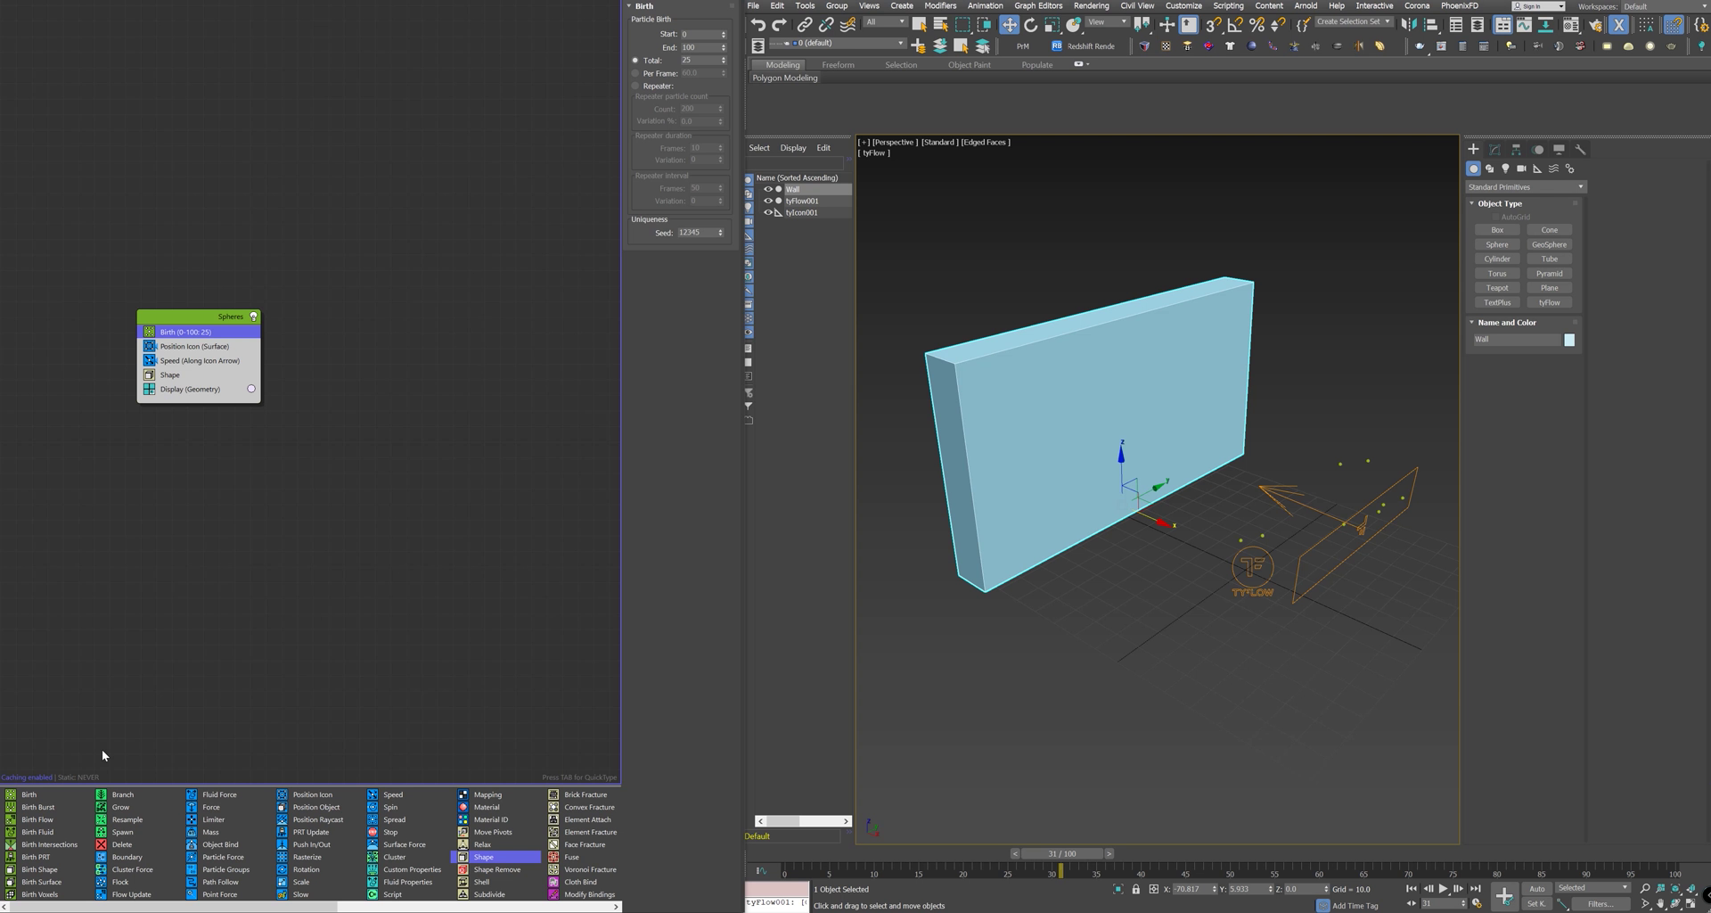
{"action": "left_click_drag", "start_coordinate": [47, 871], "coordinate": [77, 838]}
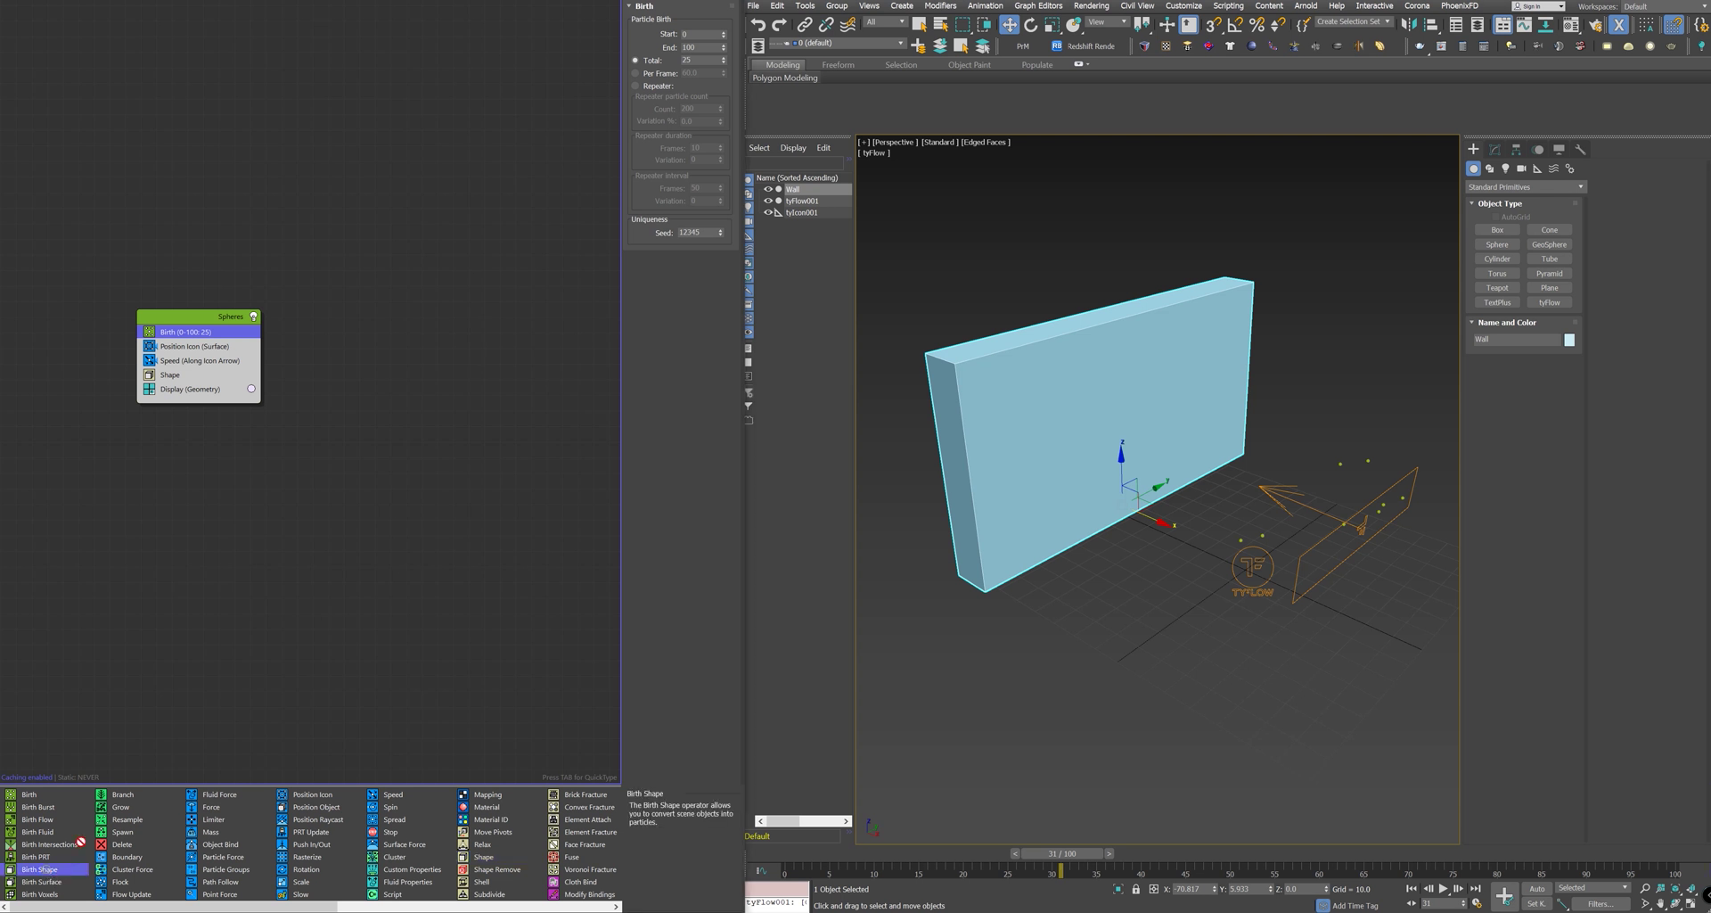
{"action": "left_click_drag", "start_coordinate": [373, 322], "coordinate": [369, 330]}
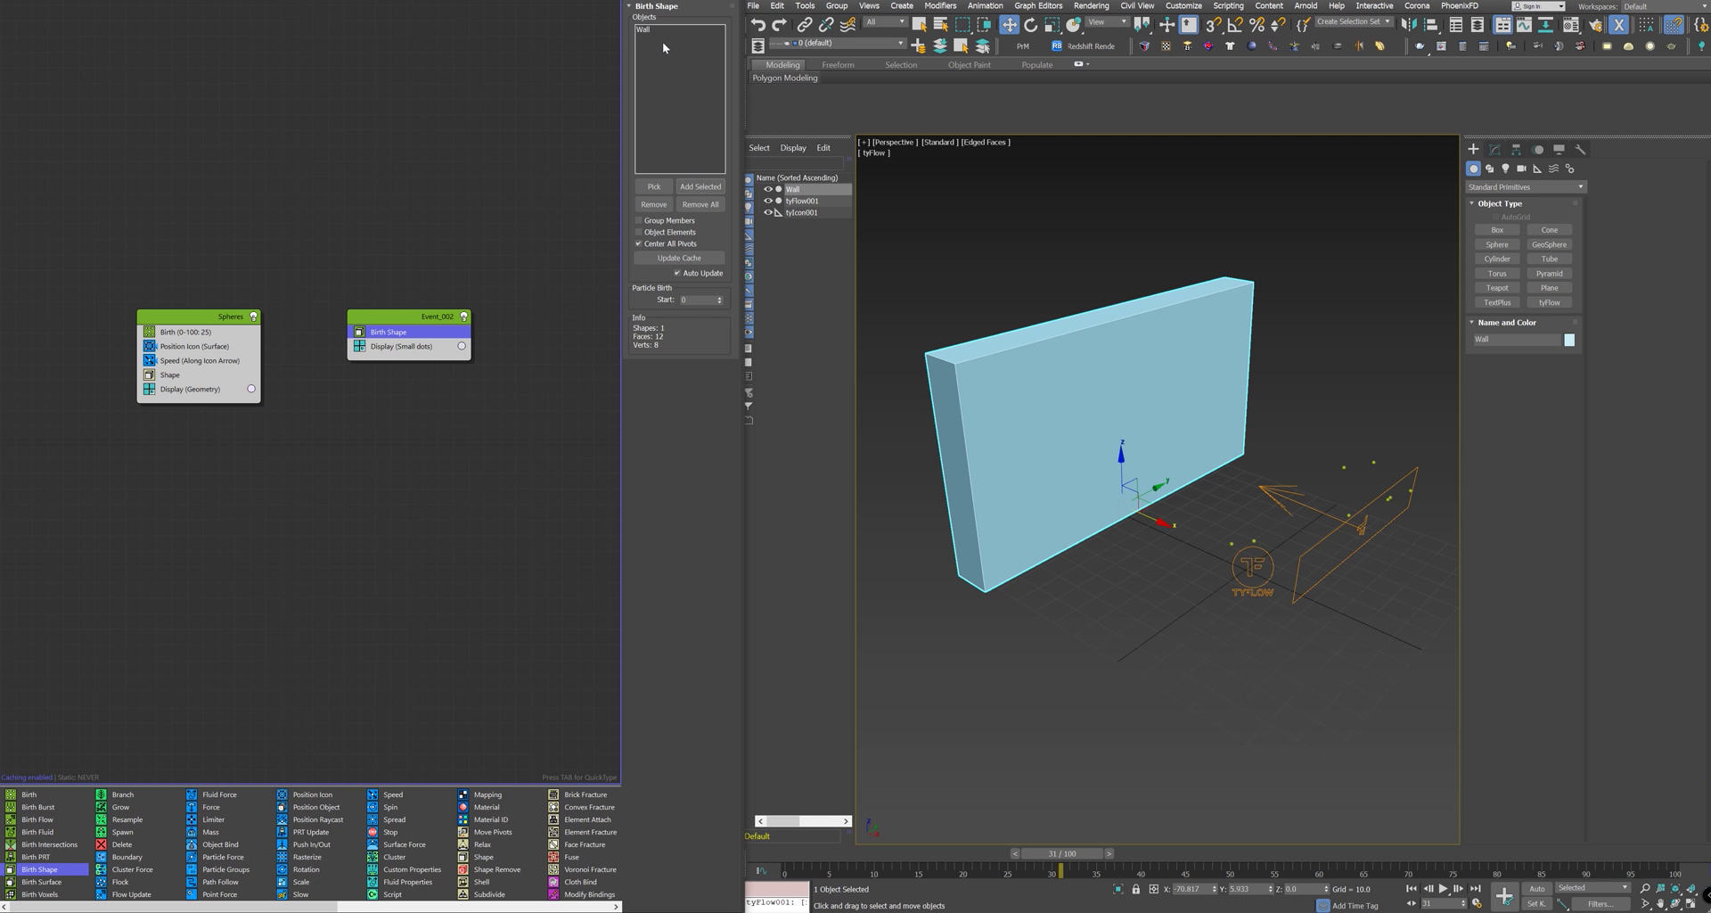
Step: Rename the Birth Shape event to Wall
{"action": "right_click", "coordinate": [427, 322]}
{"action": "left_click", "coordinate": [445, 353]}
{"action": "type", "text": "Wall"}
{"action": "key", "text": "Return"}
Step: Hide the original Wall box and set the Wall event's Display type to Geometry
{"action": "middle_click_drag", "start_coordinate": [1019, 394], "coordinate": [996, 425], "text": "alt"}
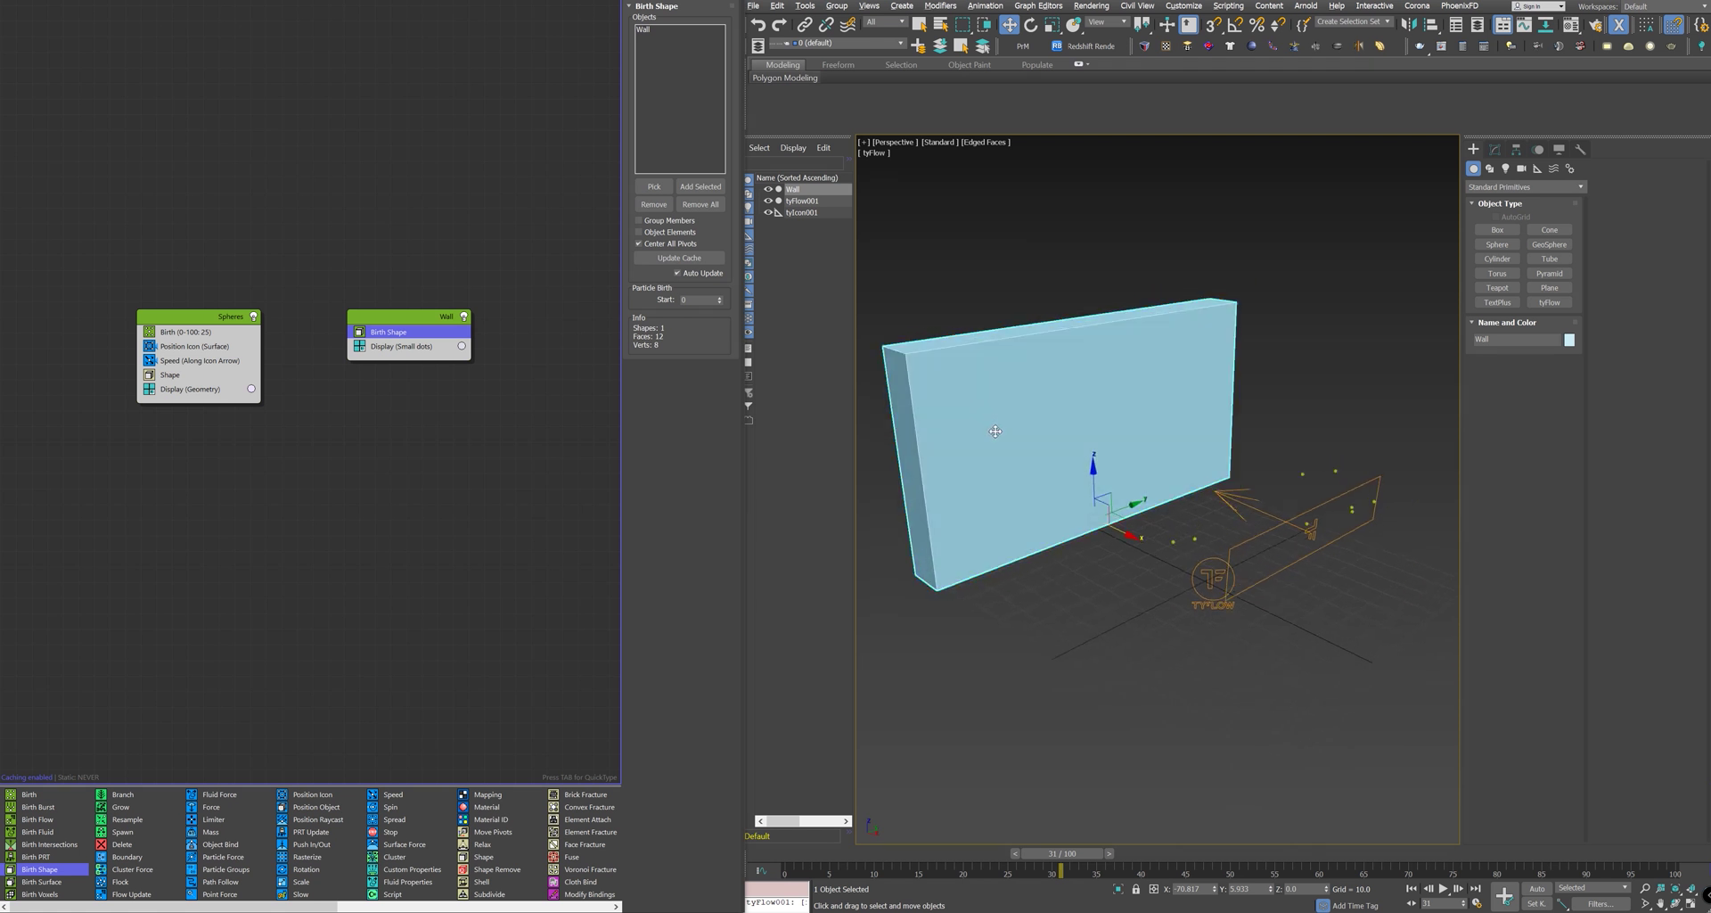
{"action": "left_click", "coordinate": [768, 189]}
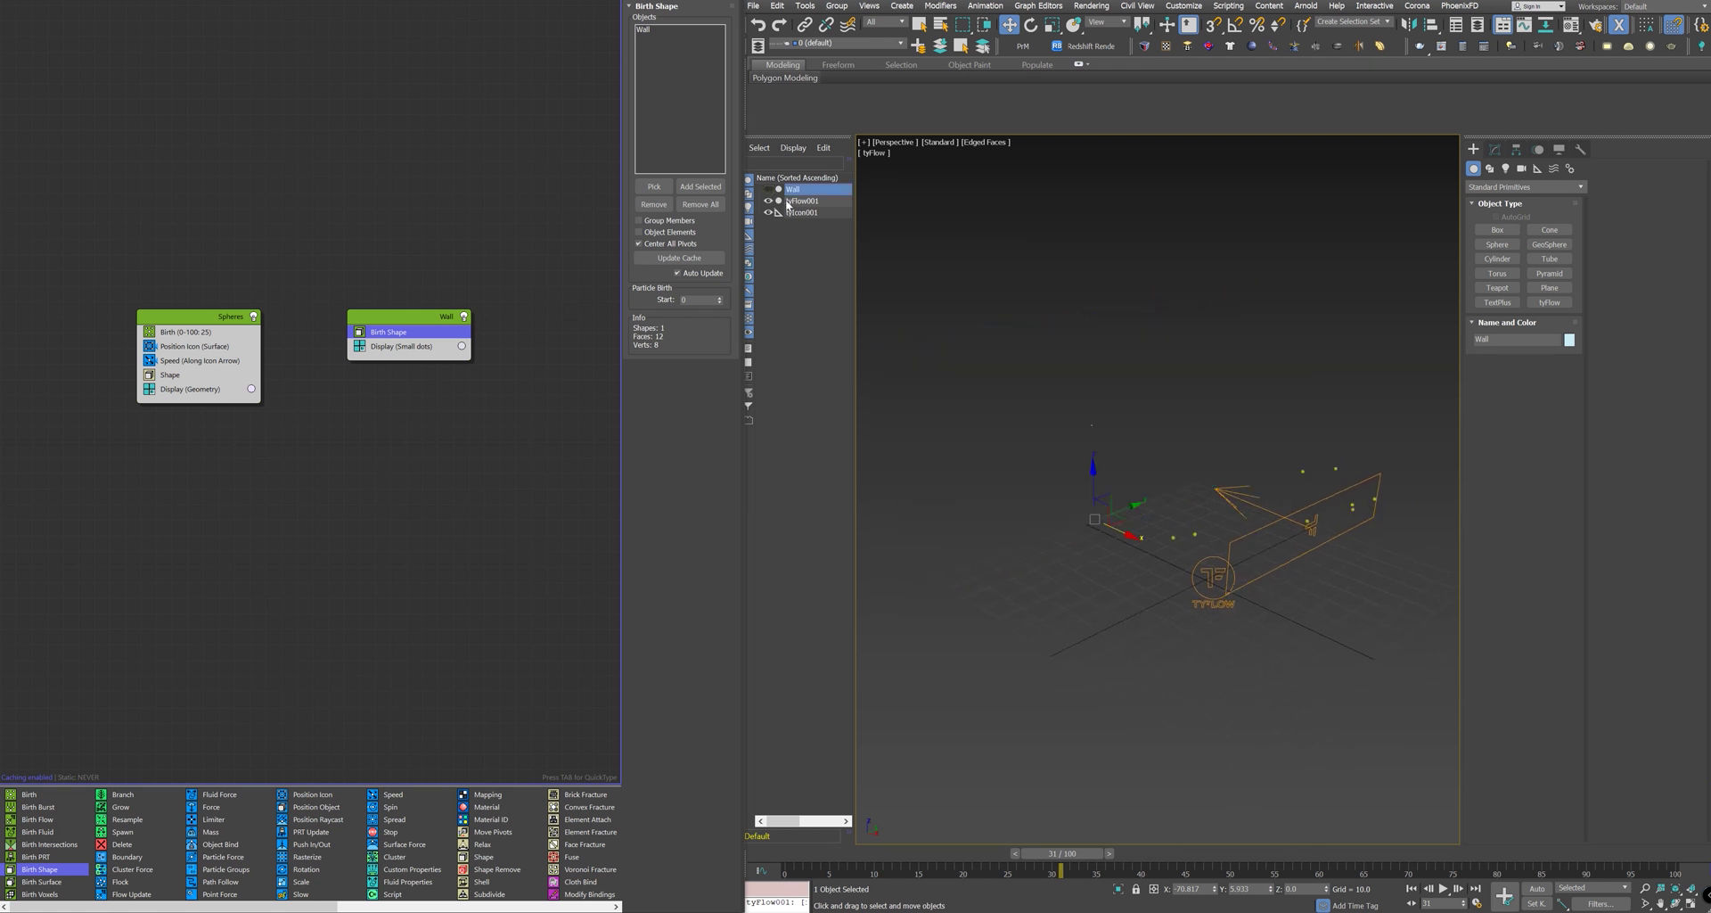
{"action": "middle_click_drag", "start_coordinate": [1164, 447], "coordinate": [1128, 533], "text": "alt"}
{"action": "left_click", "coordinate": [453, 347]}
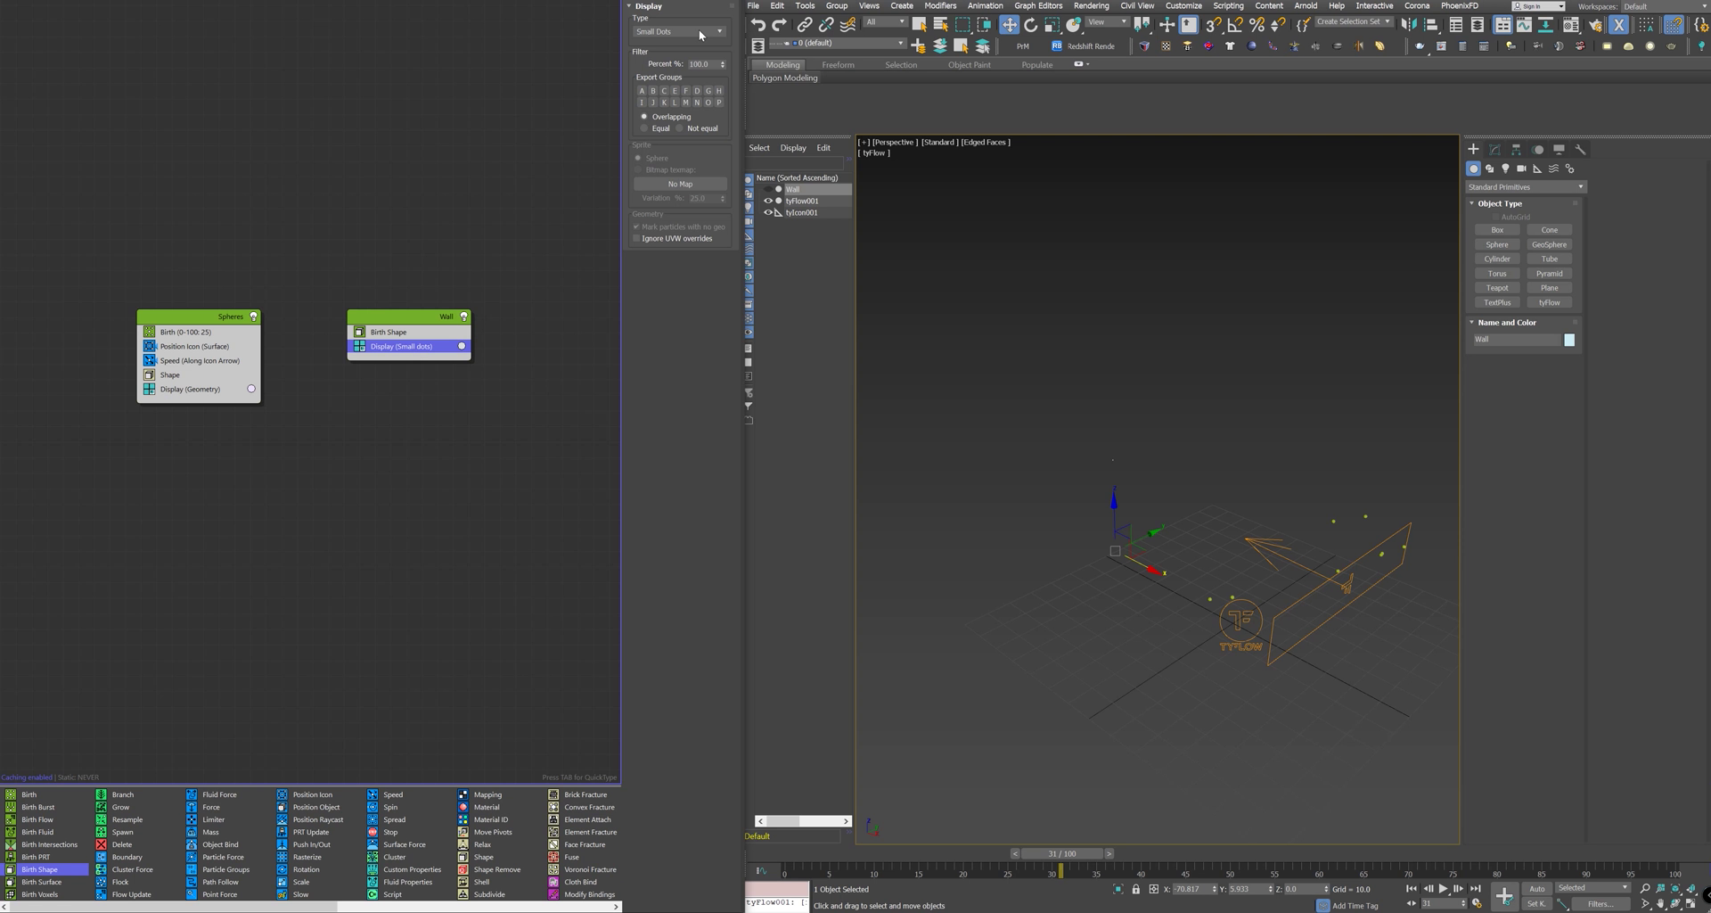
{"action": "left_click", "coordinate": [701, 33]}
{"action": "left_click", "coordinate": [659, 93]}
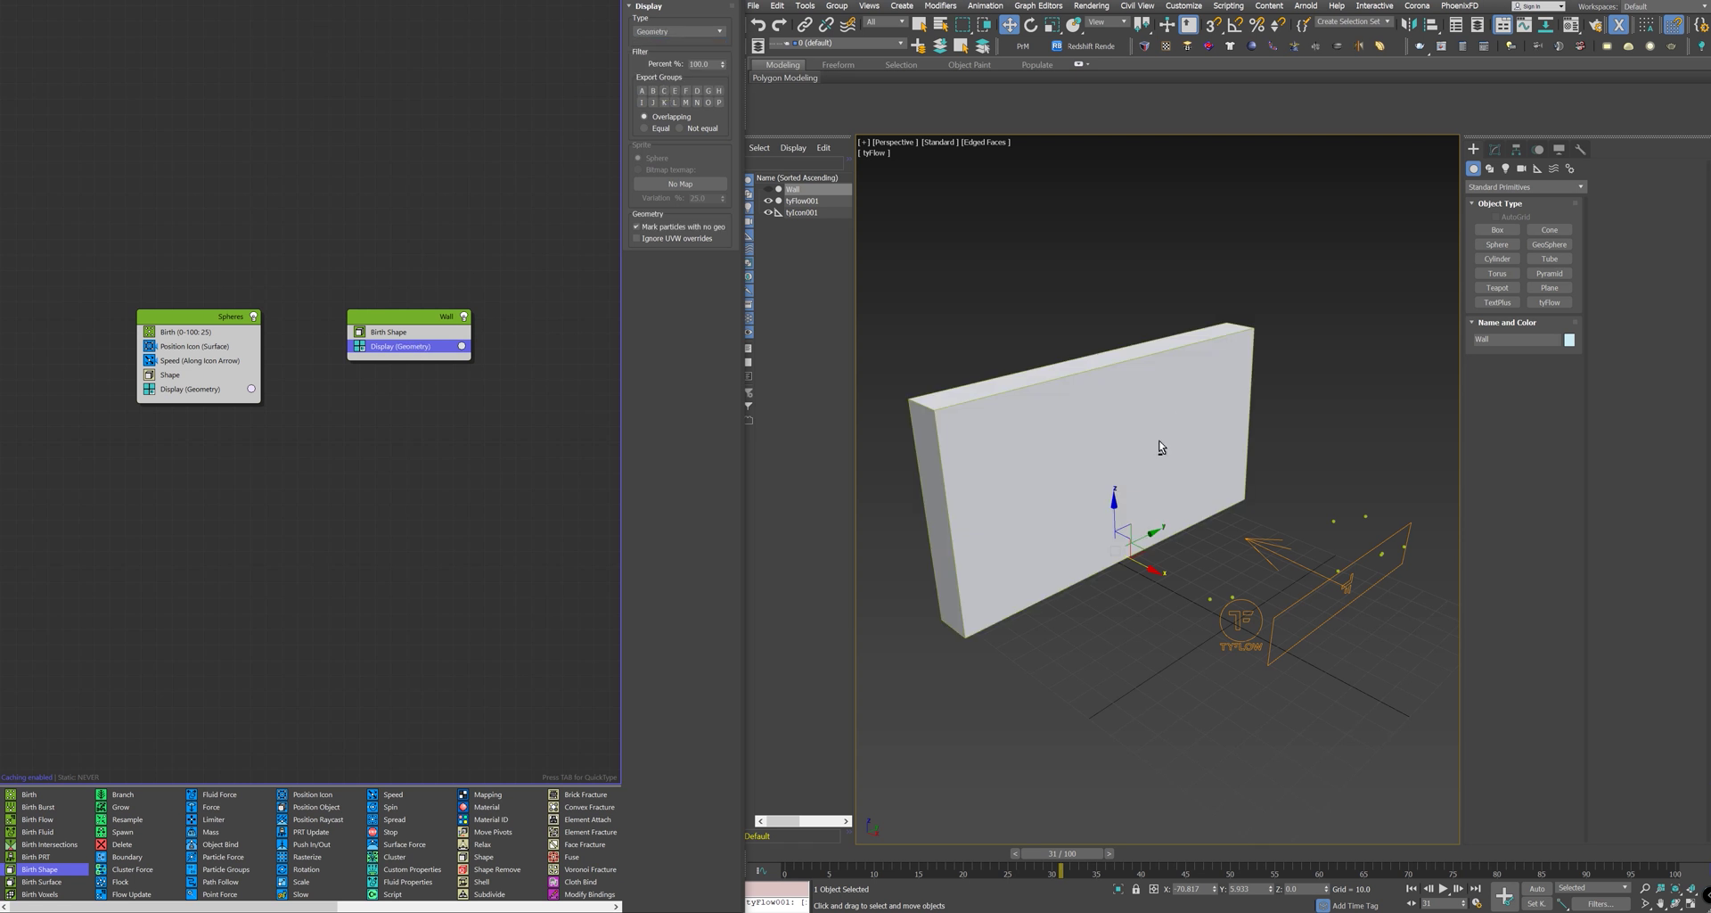
Step: Add a PhysX Shape operator above the Display operator in both the Spheres and Wall events
{"action": "middle_click_drag", "start_coordinate": [1159, 443], "coordinate": [1147, 424], "text": "alt"}
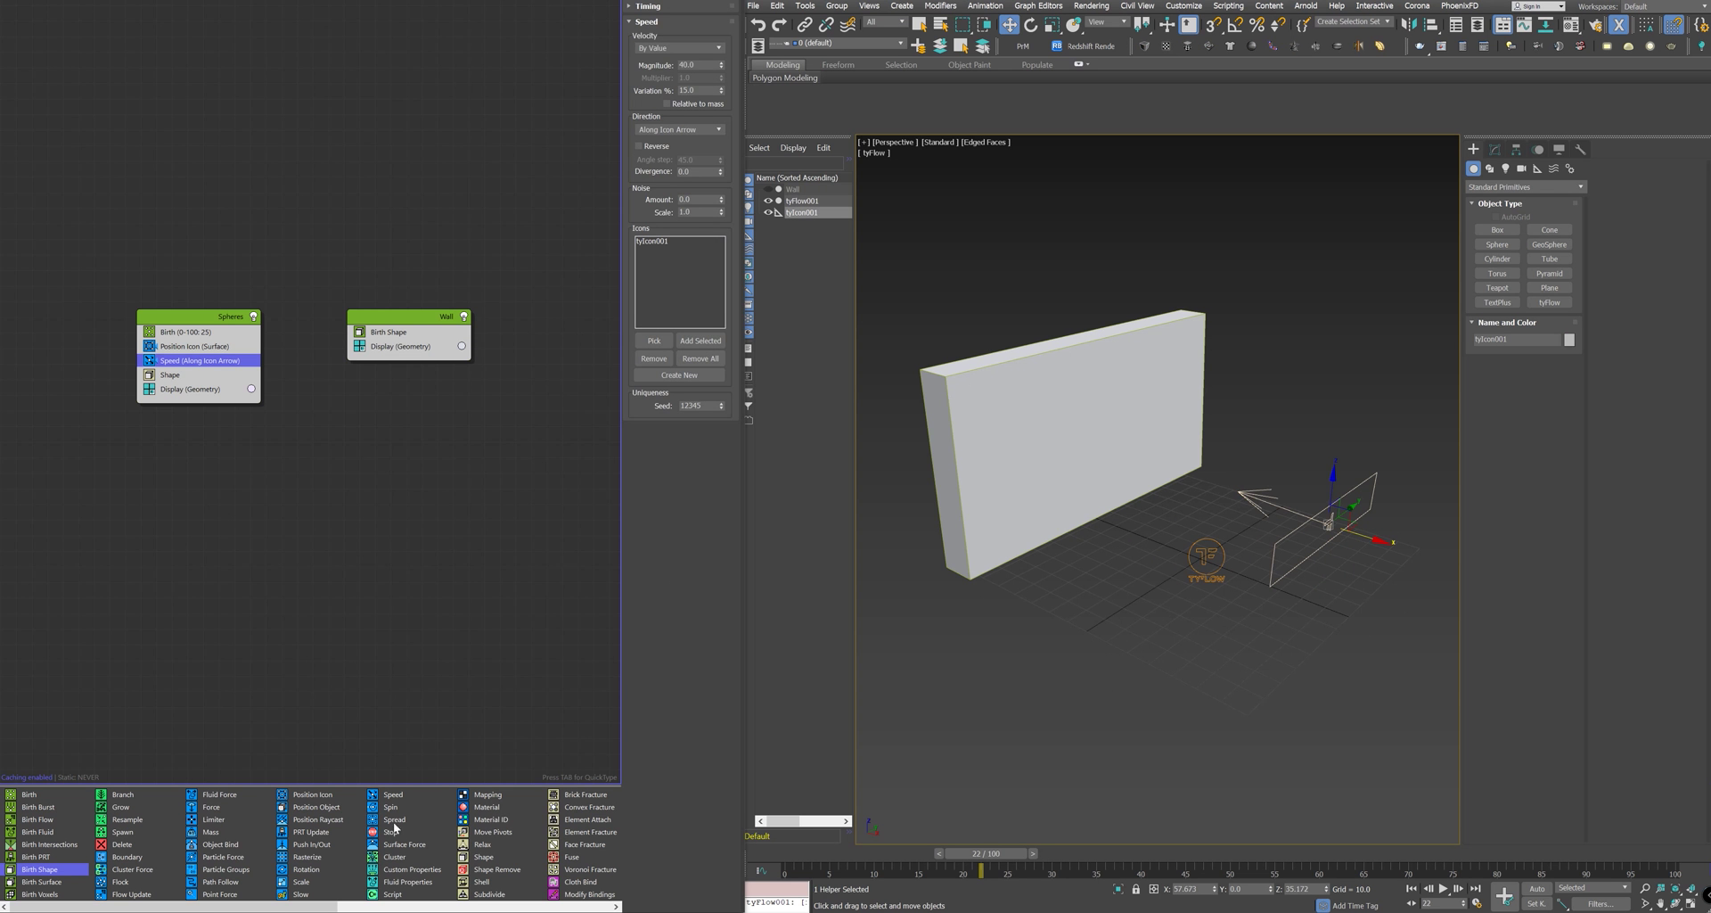
{"action": "left_click", "coordinate": [431, 907]}
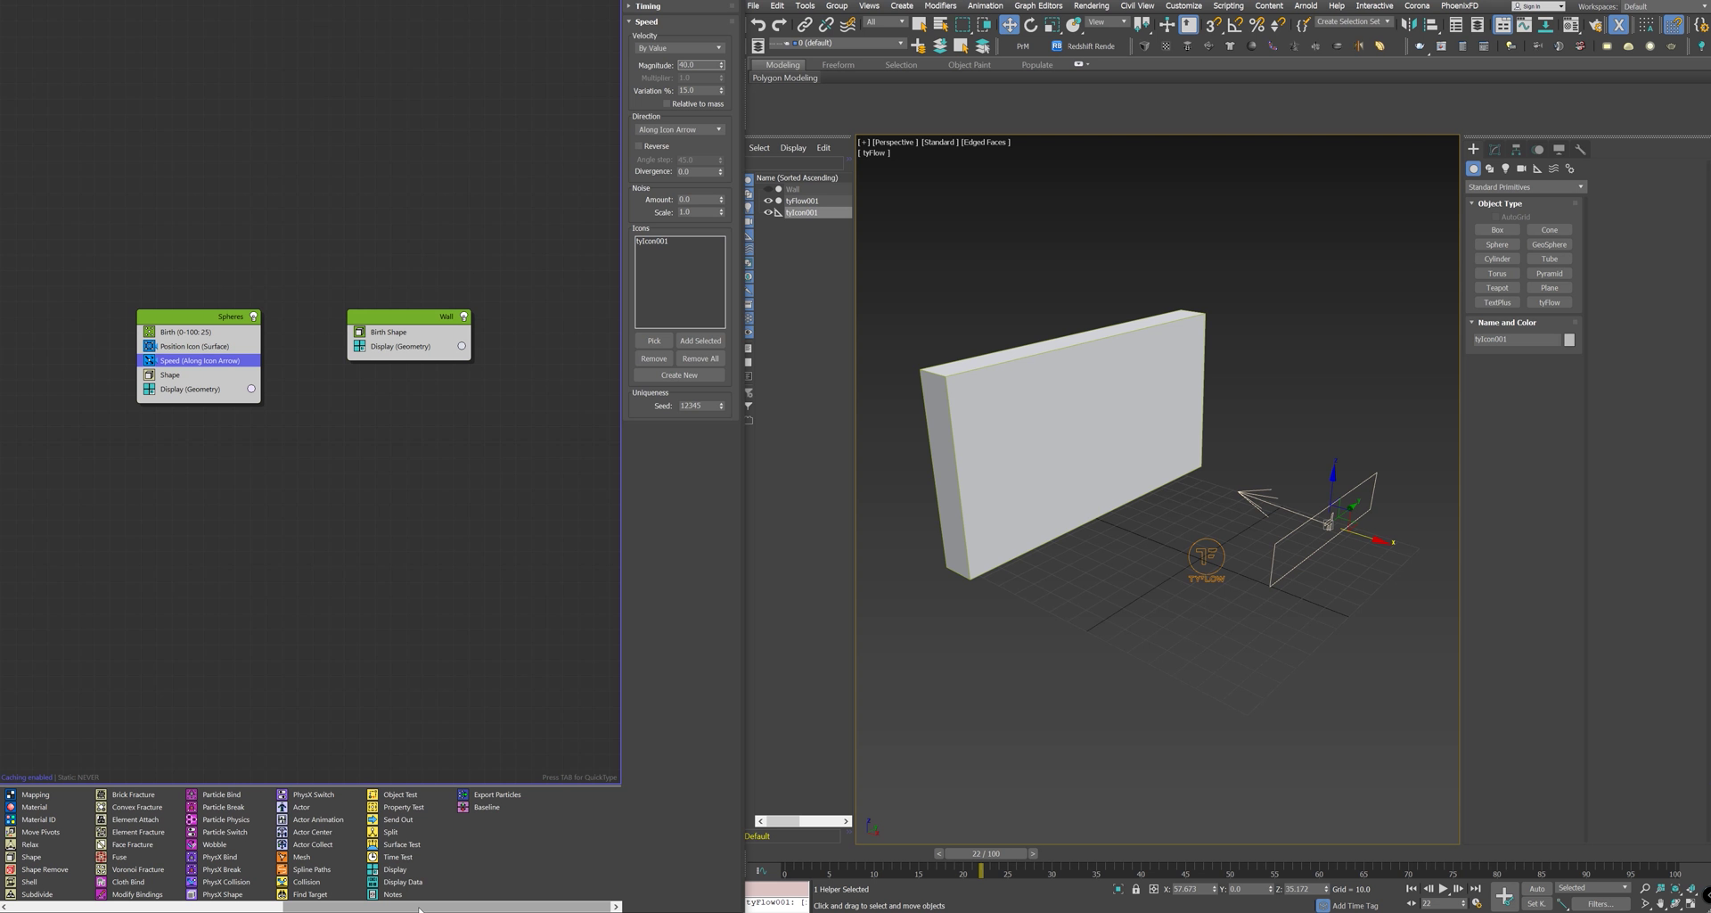
{"action": "left_click_drag", "start_coordinate": [236, 894], "coordinate": [219, 395]}
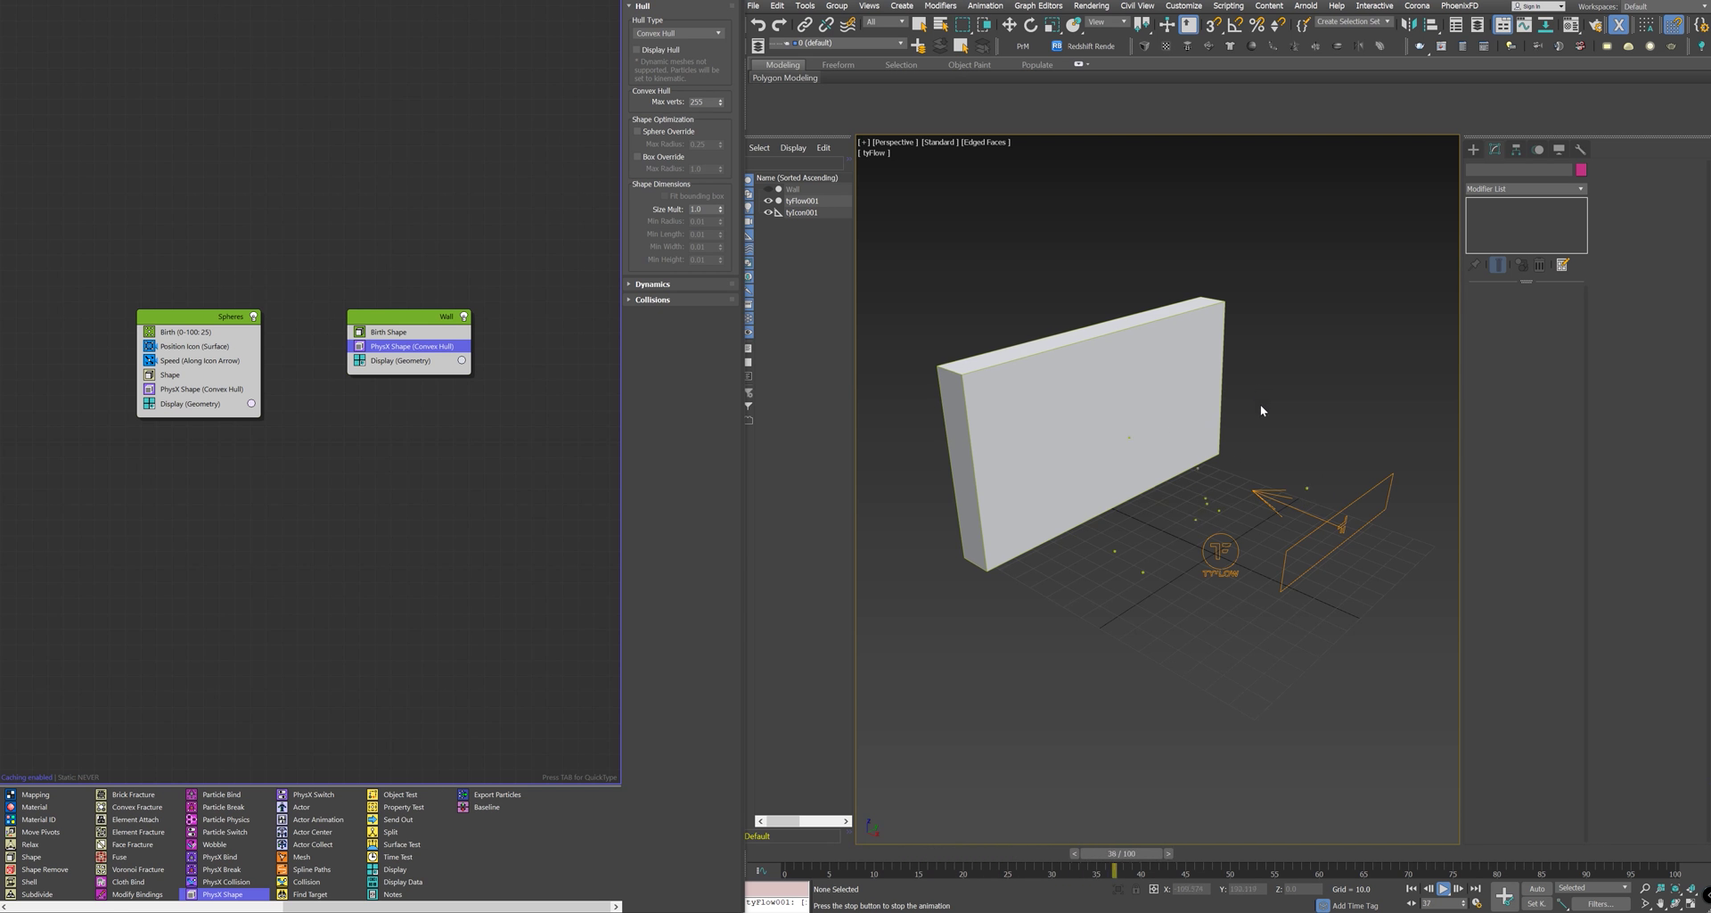
Step: Play and scrub the simulation from several angles to examine how the spheres collide with the wall
{"action": "middle_click_drag", "start_coordinate": [1158, 519], "coordinate": [1248, 559], "text": "alt"}
{"action": "scroll", "coordinate": [1195, 574], "scroll_direction": "down", "scroll_amount": 4}
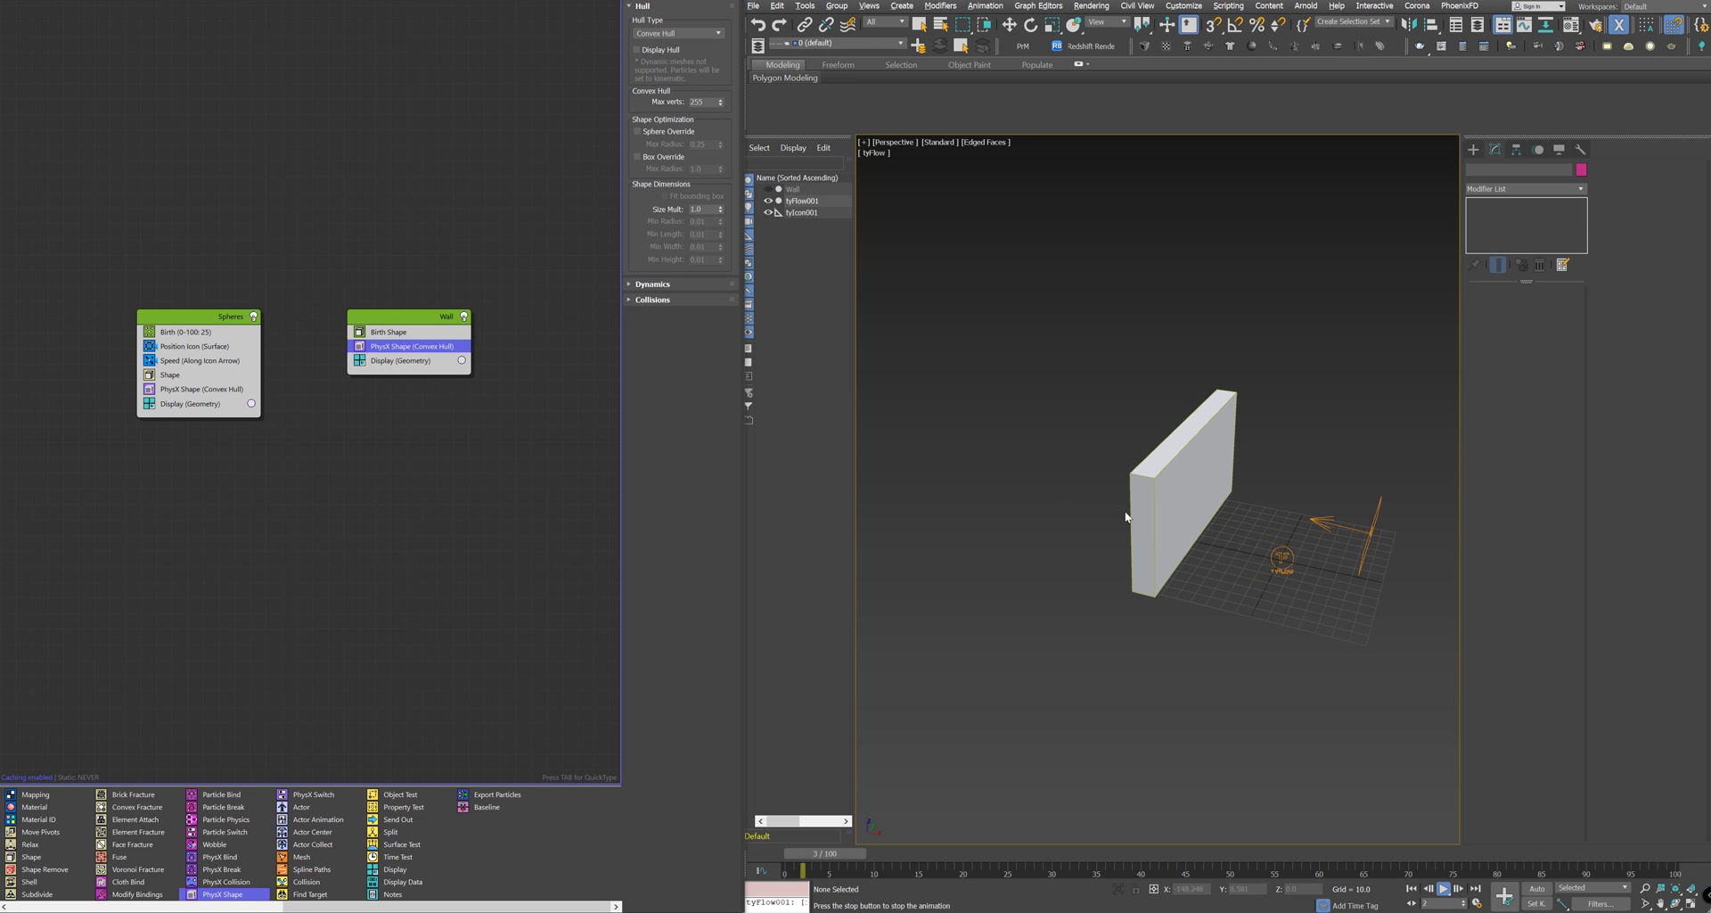
{"action": "mouse_move", "coordinate": [1128, 514]}
{"action": "middle_mouse_down", "text": "alt"}
{"action": "mouse_move", "coordinate": [1174, 517]}
{"action": "mouse_move", "coordinate": [1187, 499]}
{"action": "mouse_move", "coordinate": [1113, 497]}
{"action": "mouse_move", "coordinate": [1153, 511]}
{"action": "mouse_move", "coordinate": [1153, 531]}
{"action": "middle_mouse_up", "text": "alt"}
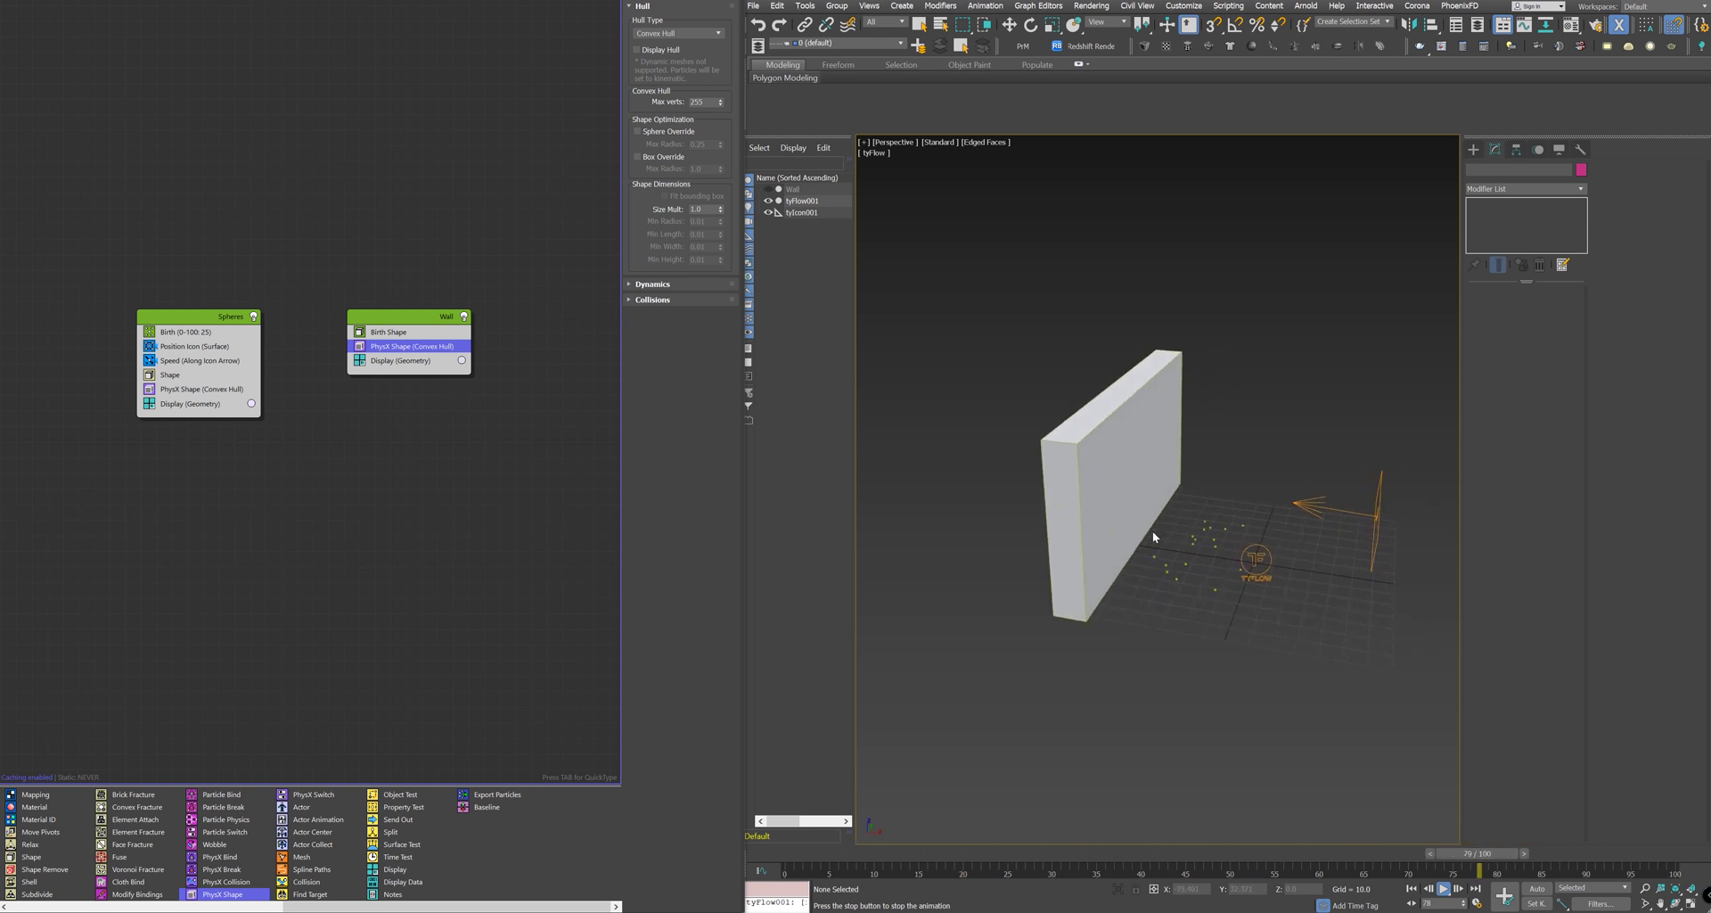
{"action": "middle_click_drag", "start_coordinate": [1303, 547], "coordinate": [1220, 569], "text": "alt"}
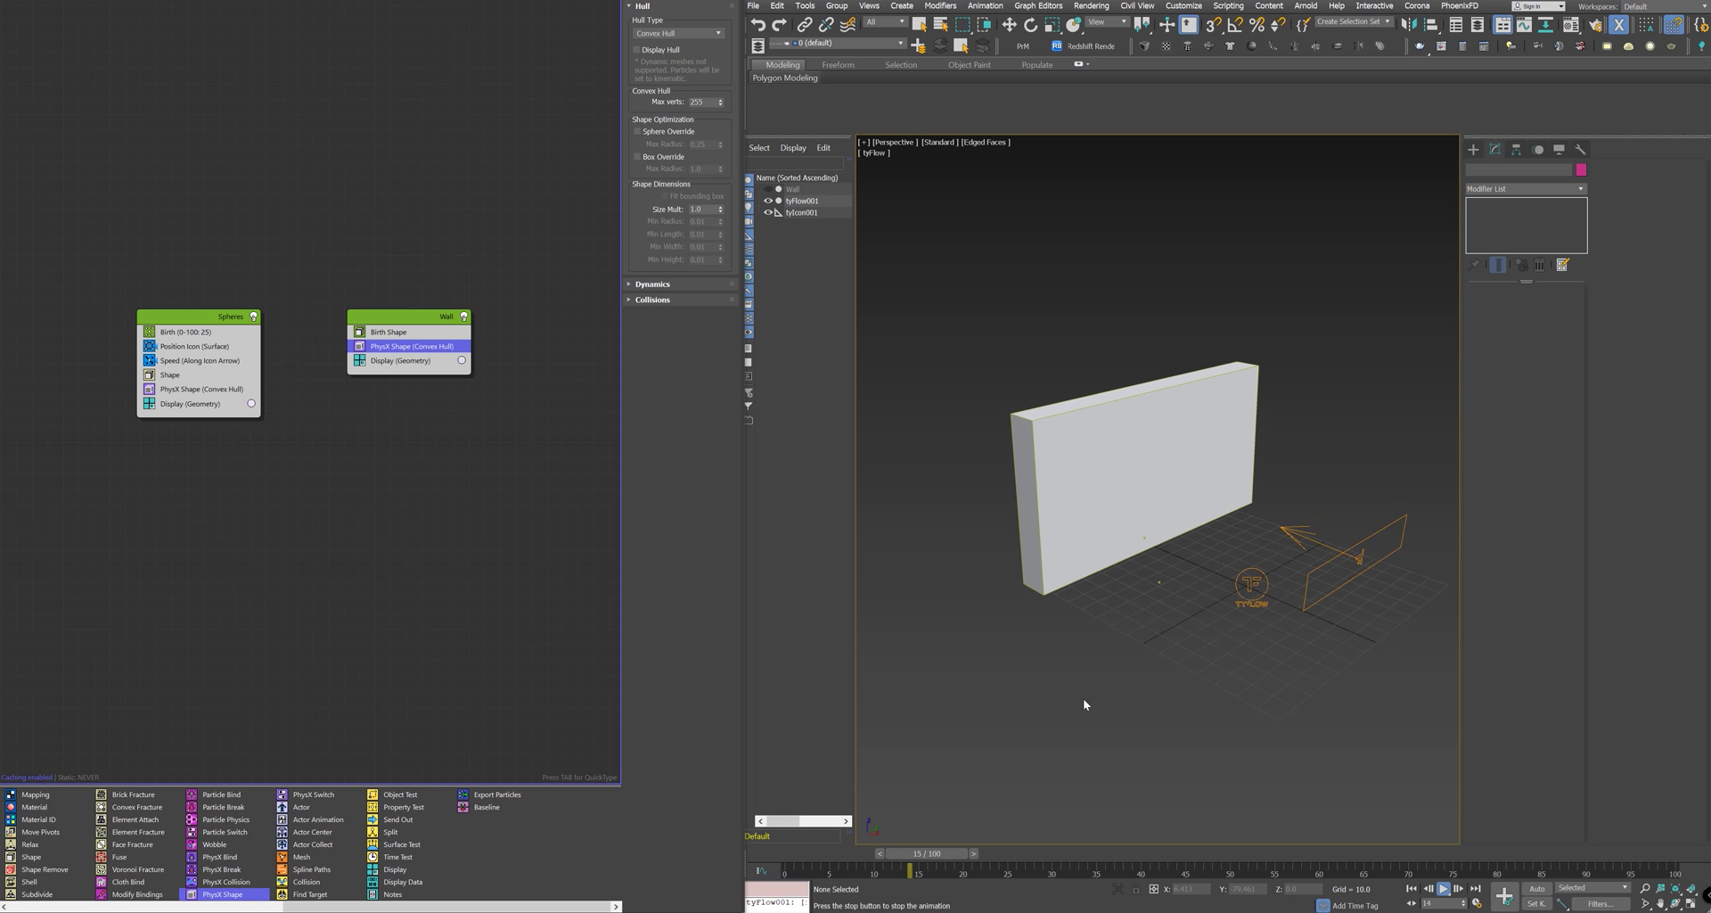
{"action": "left_click", "coordinate": [948, 849]}
{"action": "key", "text": "w"}
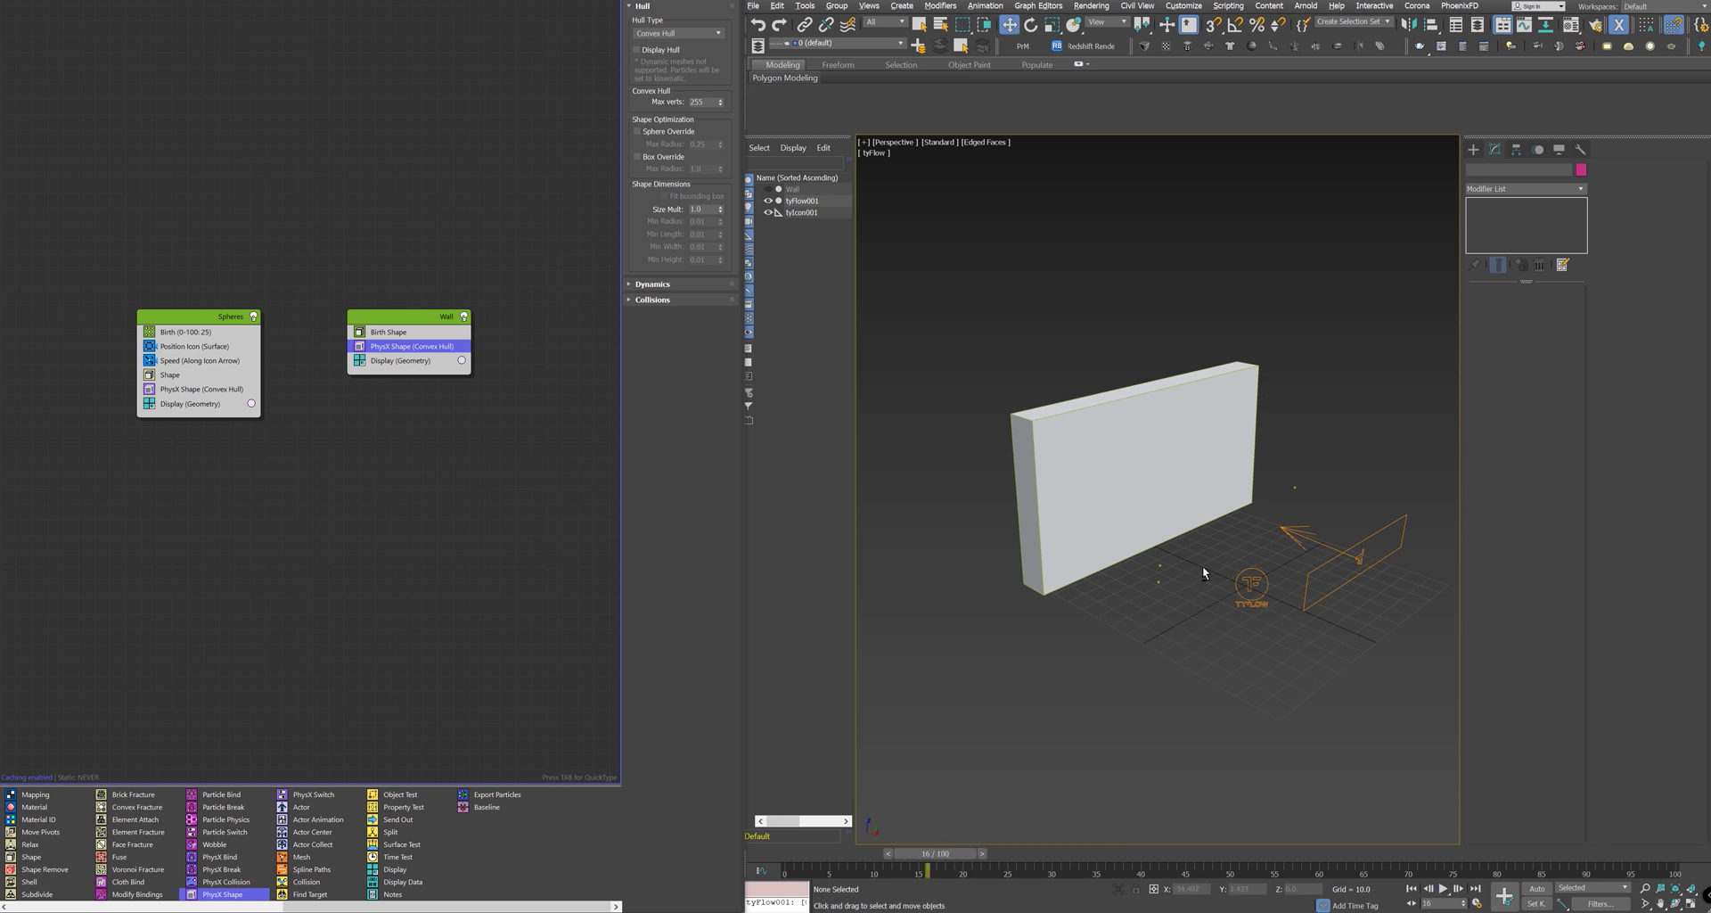
{"action": "middle_click_drag", "start_coordinate": [1202, 565], "coordinate": [1220, 569], "text": "alt"}
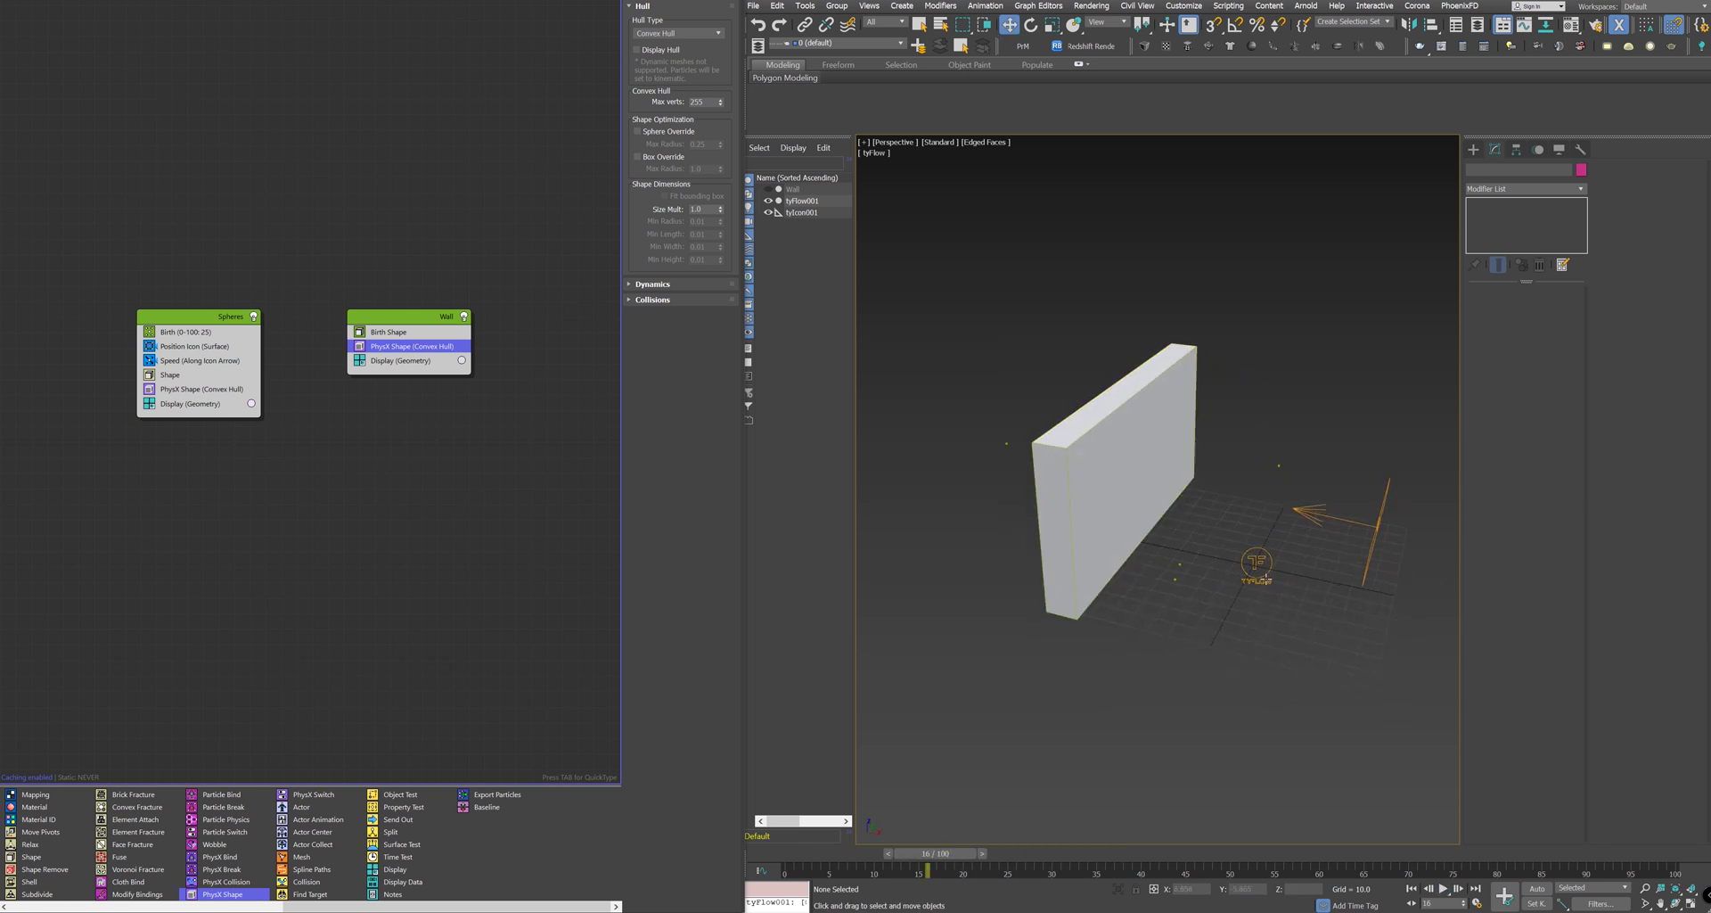
{"action": "key", "text": "slash"}
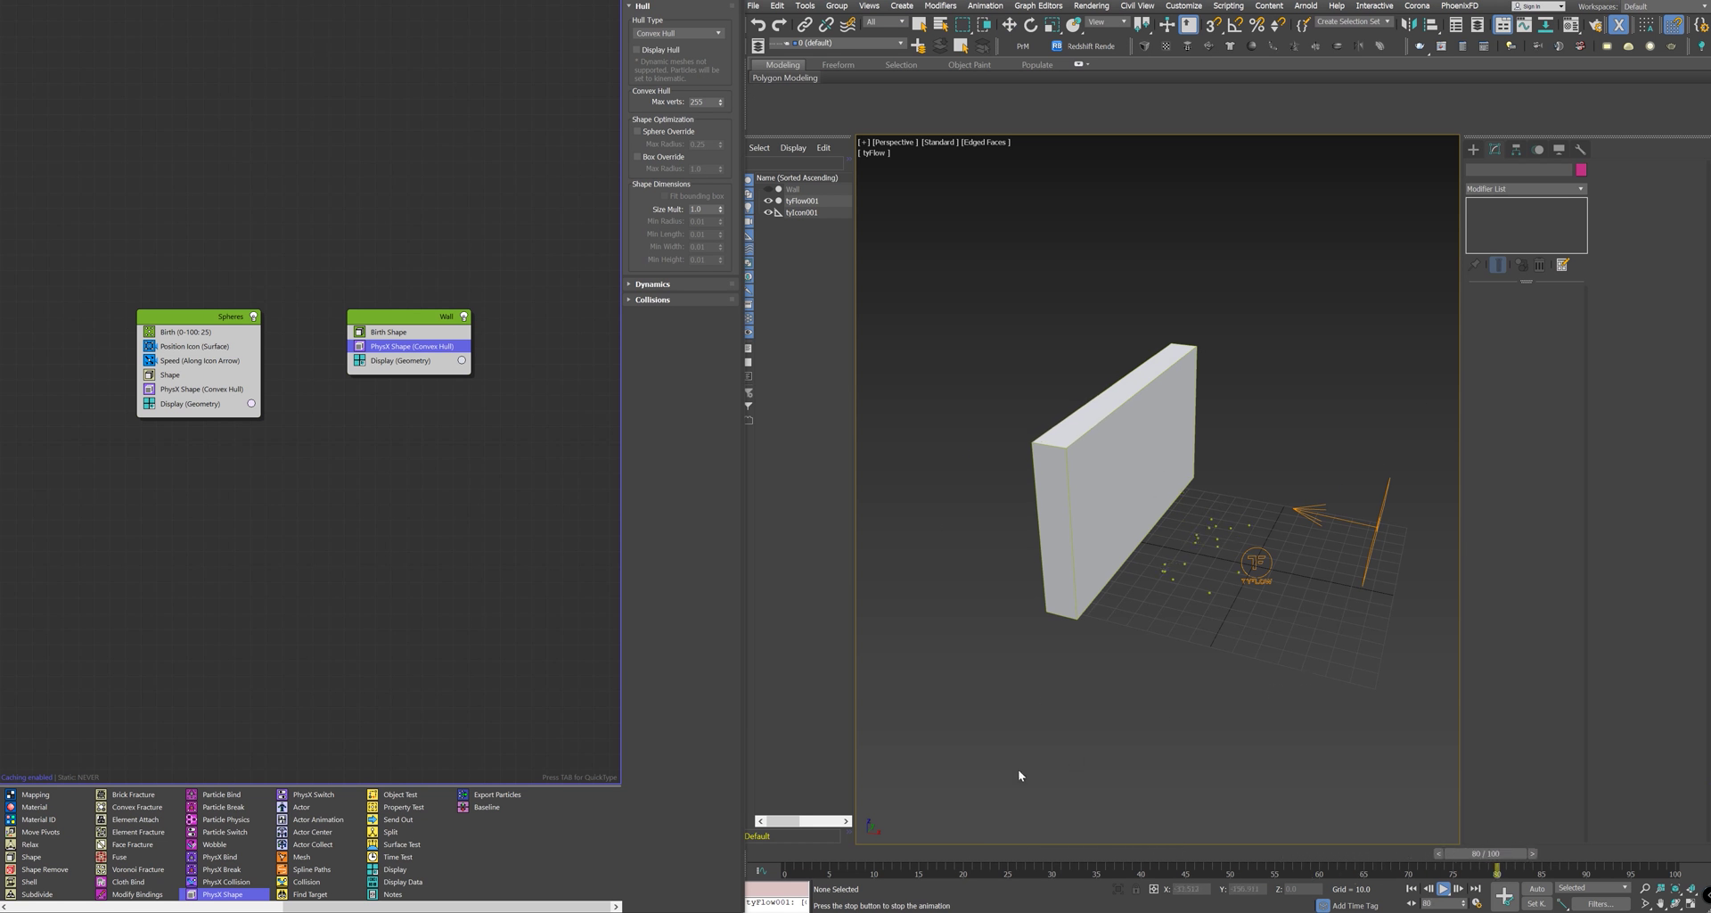
{"action": "key", "text": "w"}
{"action": "left_click", "coordinate": [807, 853]}
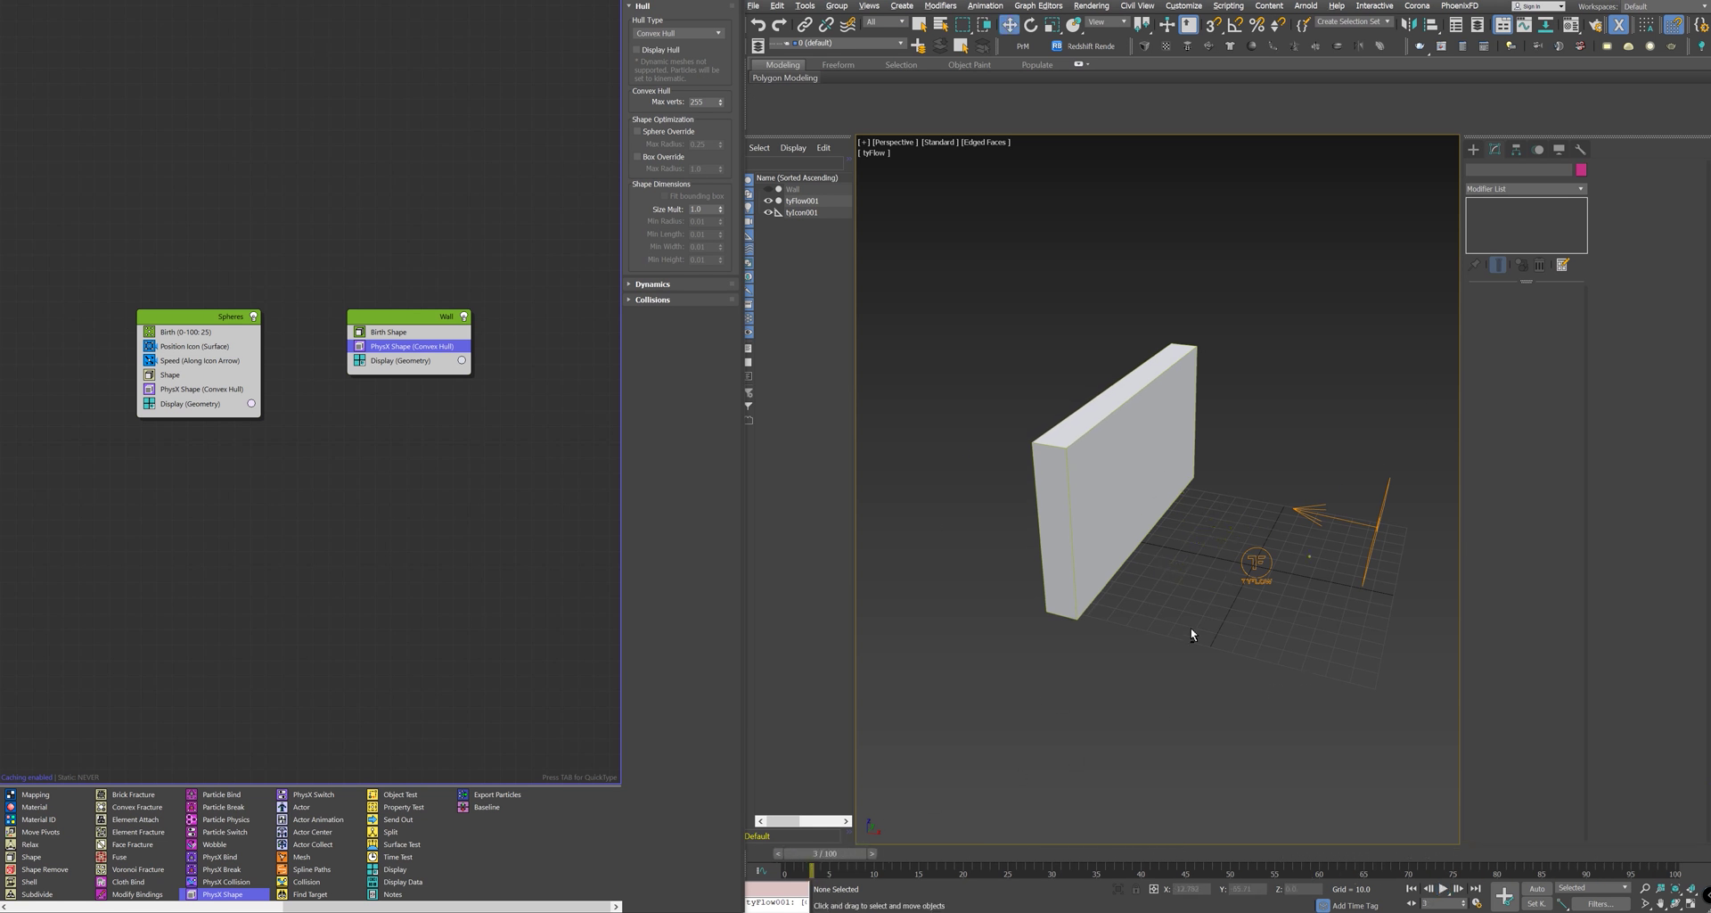
{"action": "middle_click_drag", "start_coordinate": [1189, 628], "coordinate": [1169, 622], "text": "alt"}
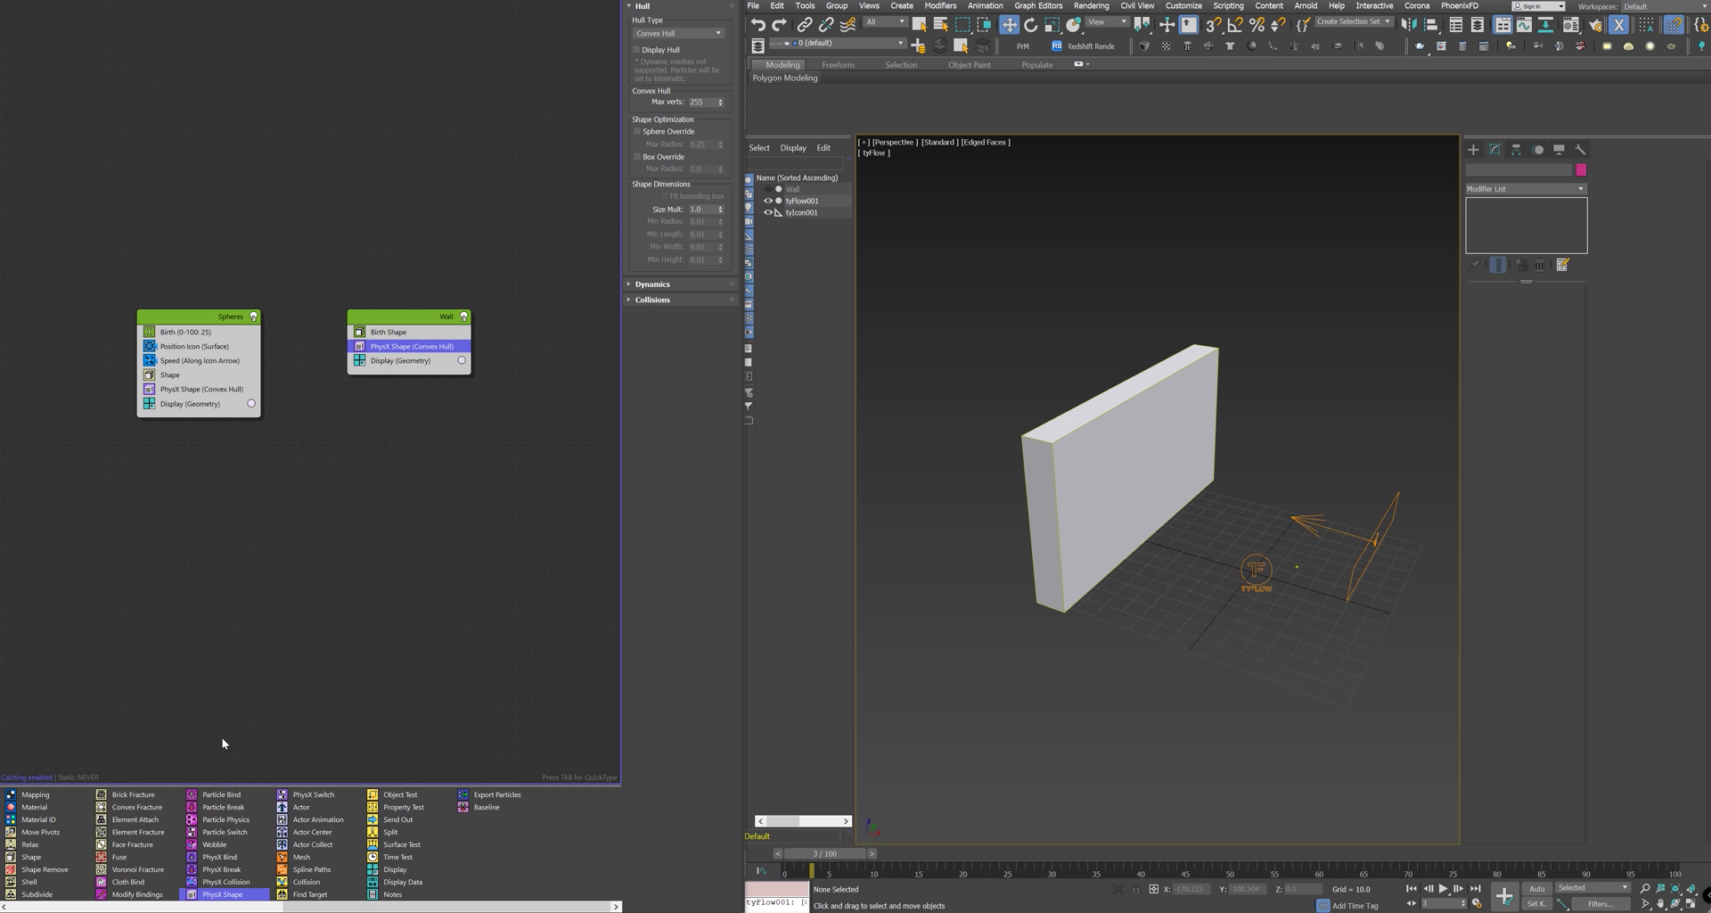
Step: Insert a Scale operator above PhysX Shape in the Spheres event, set it to 300%, and play the simulation
{"action": "left_click", "coordinate": [43, 905]}
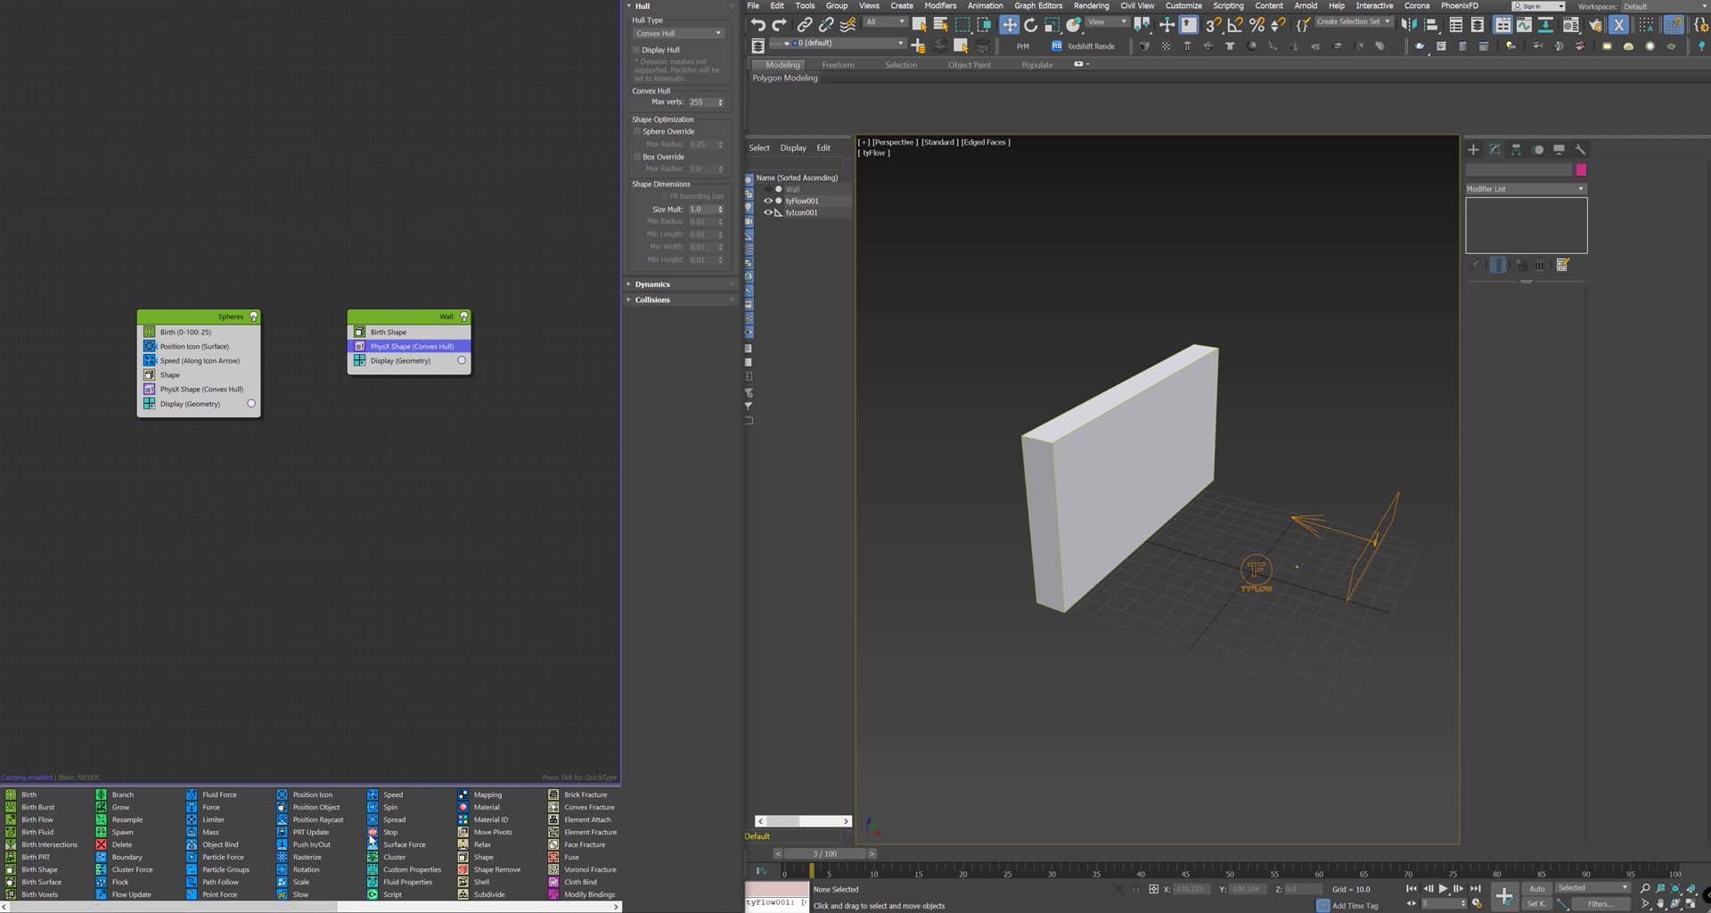
{"action": "left_click_drag", "start_coordinate": [302, 885], "coordinate": [245, 512]}
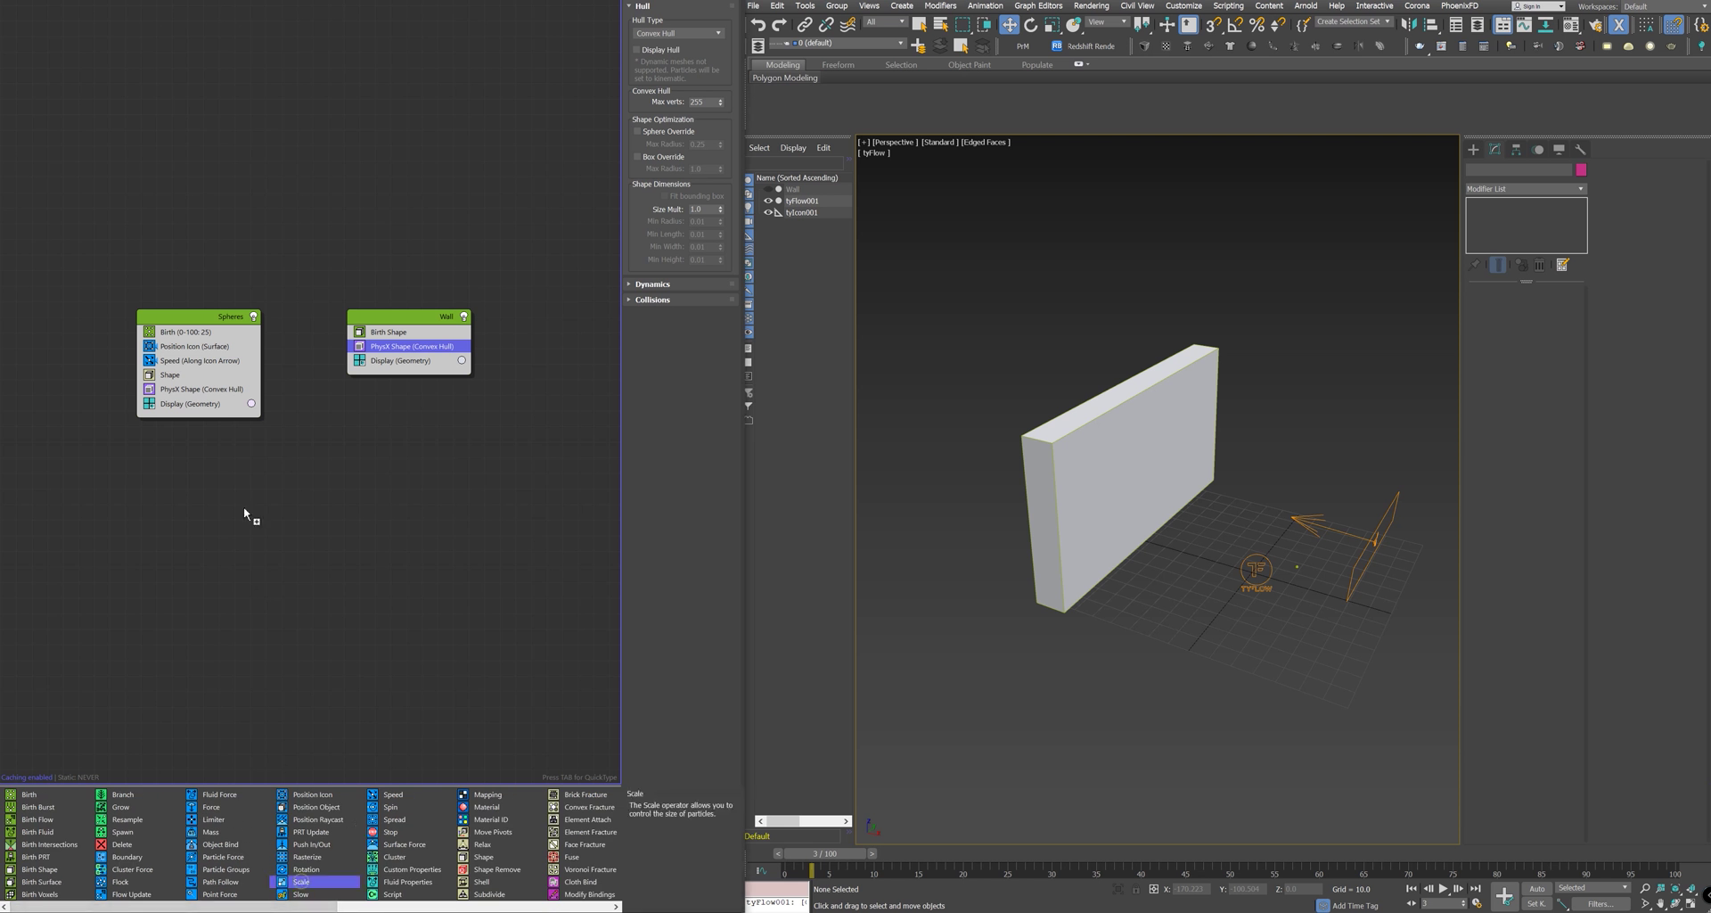
{"action": "left_click_drag", "start_coordinate": [201, 410], "coordinate": [184, 392]}
{"action": "left_click_drag", "start_coordinate": [712, 65], "coordinate": [638, 65]}
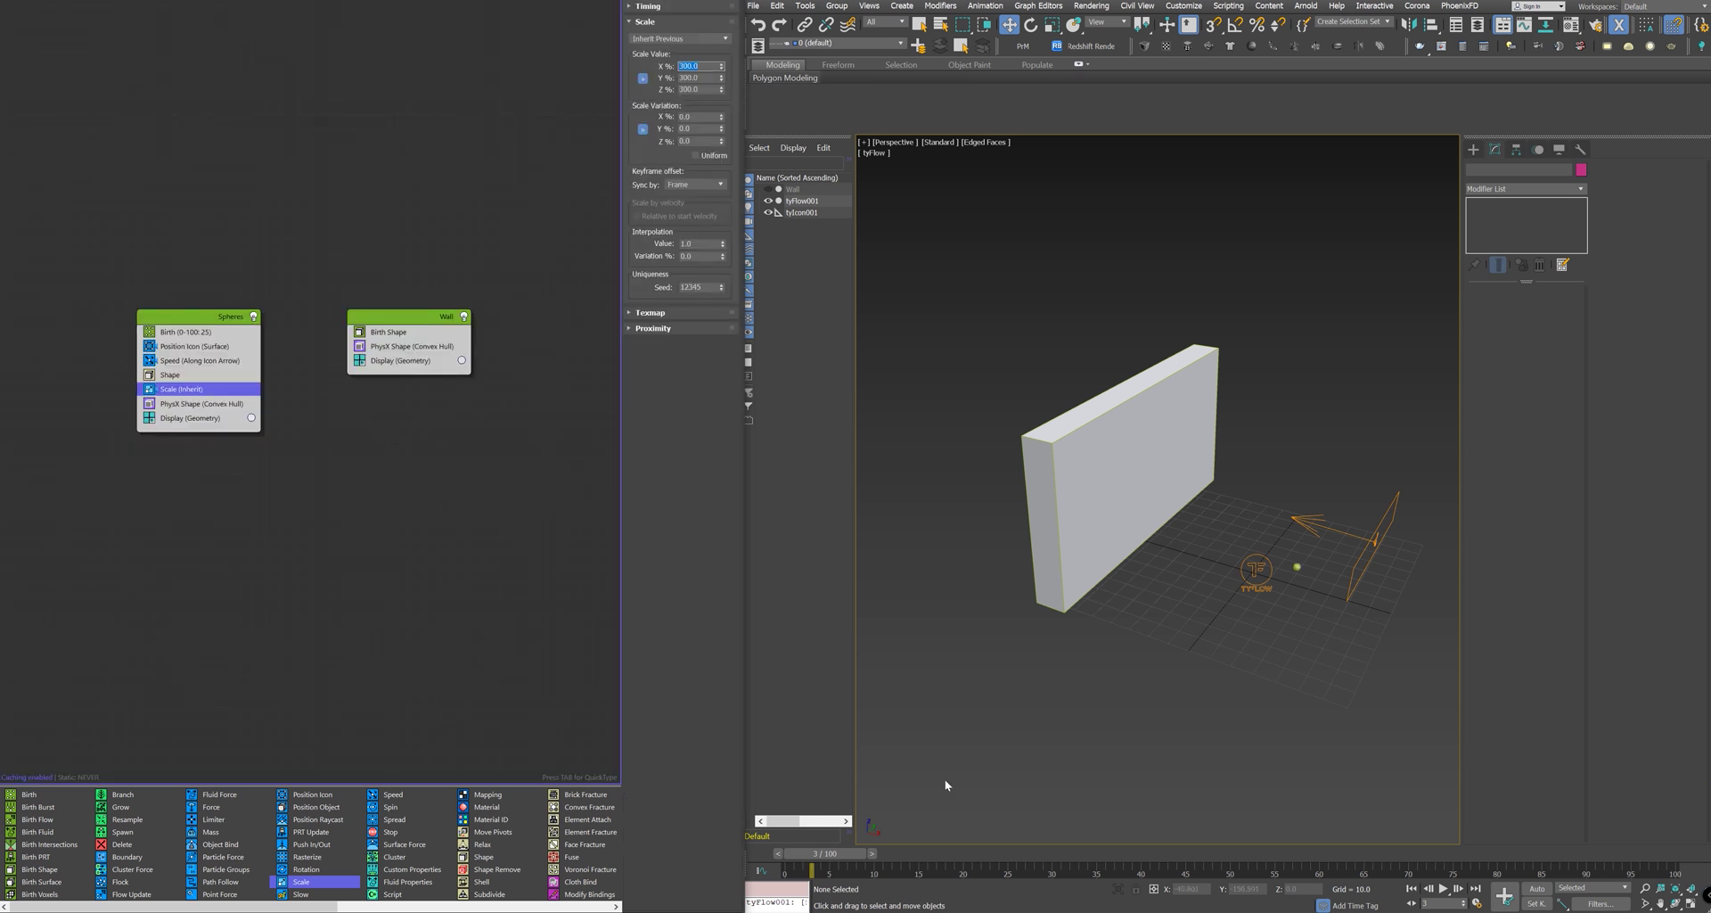
{"action": "key", "text": "/"}
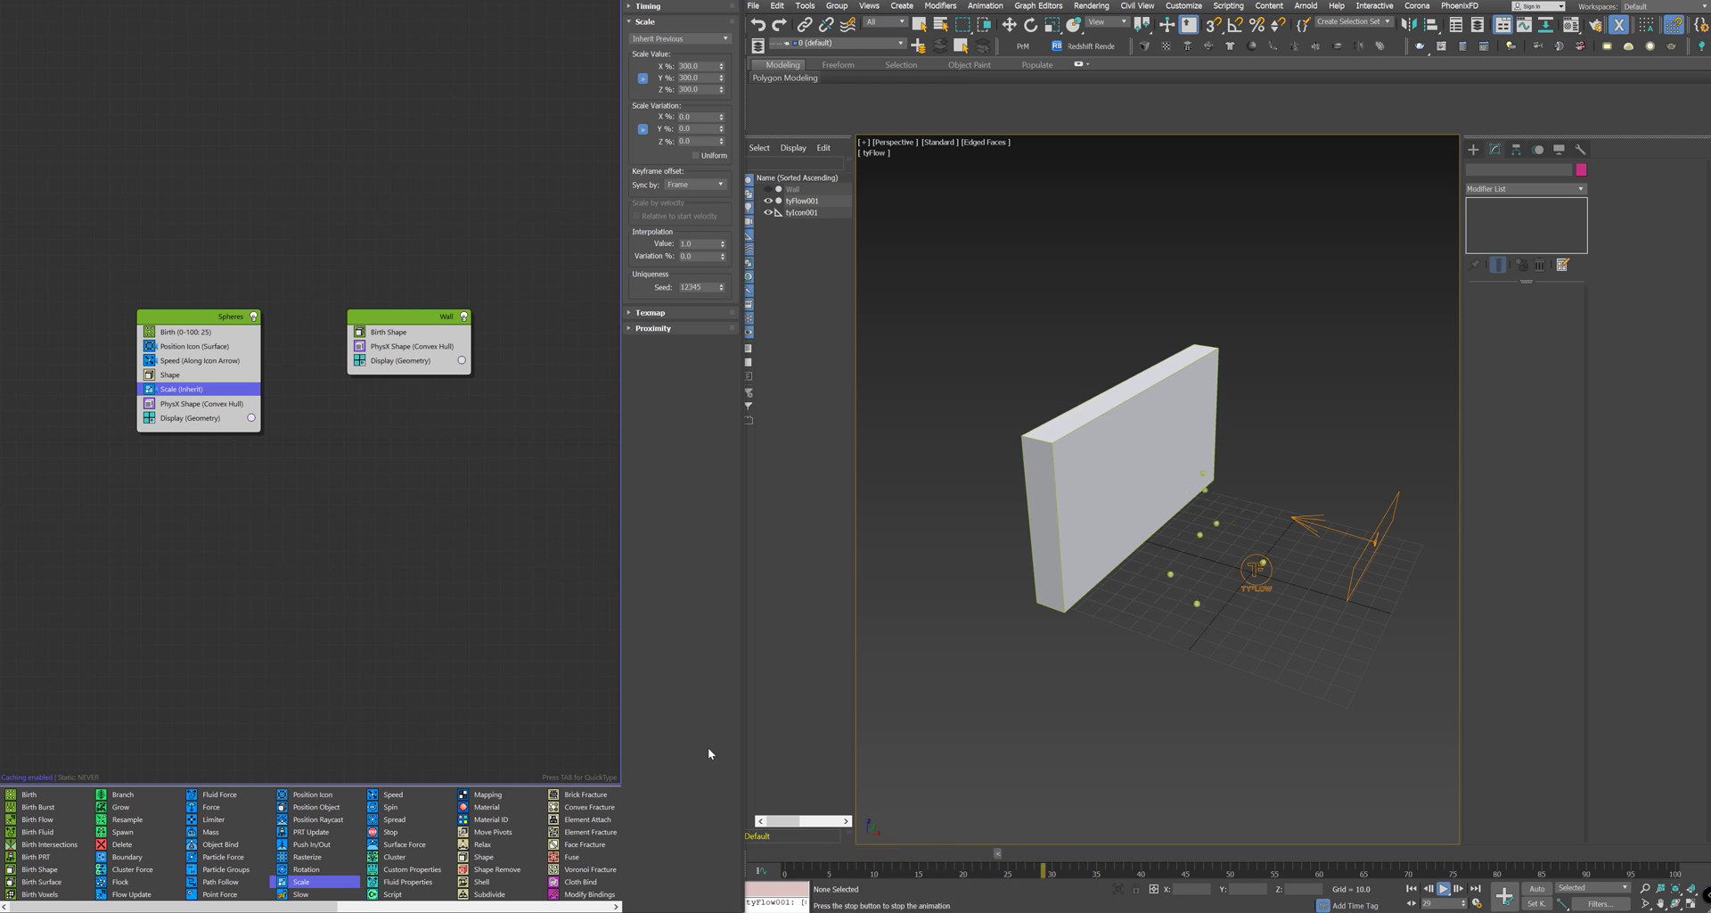
{"action": "key", "text": "/"}
{"action": "key", "text": "w"}
{"action": "left_click_drag", "start_coordinate": [1223, 853], "coordinate": [799, 850]}
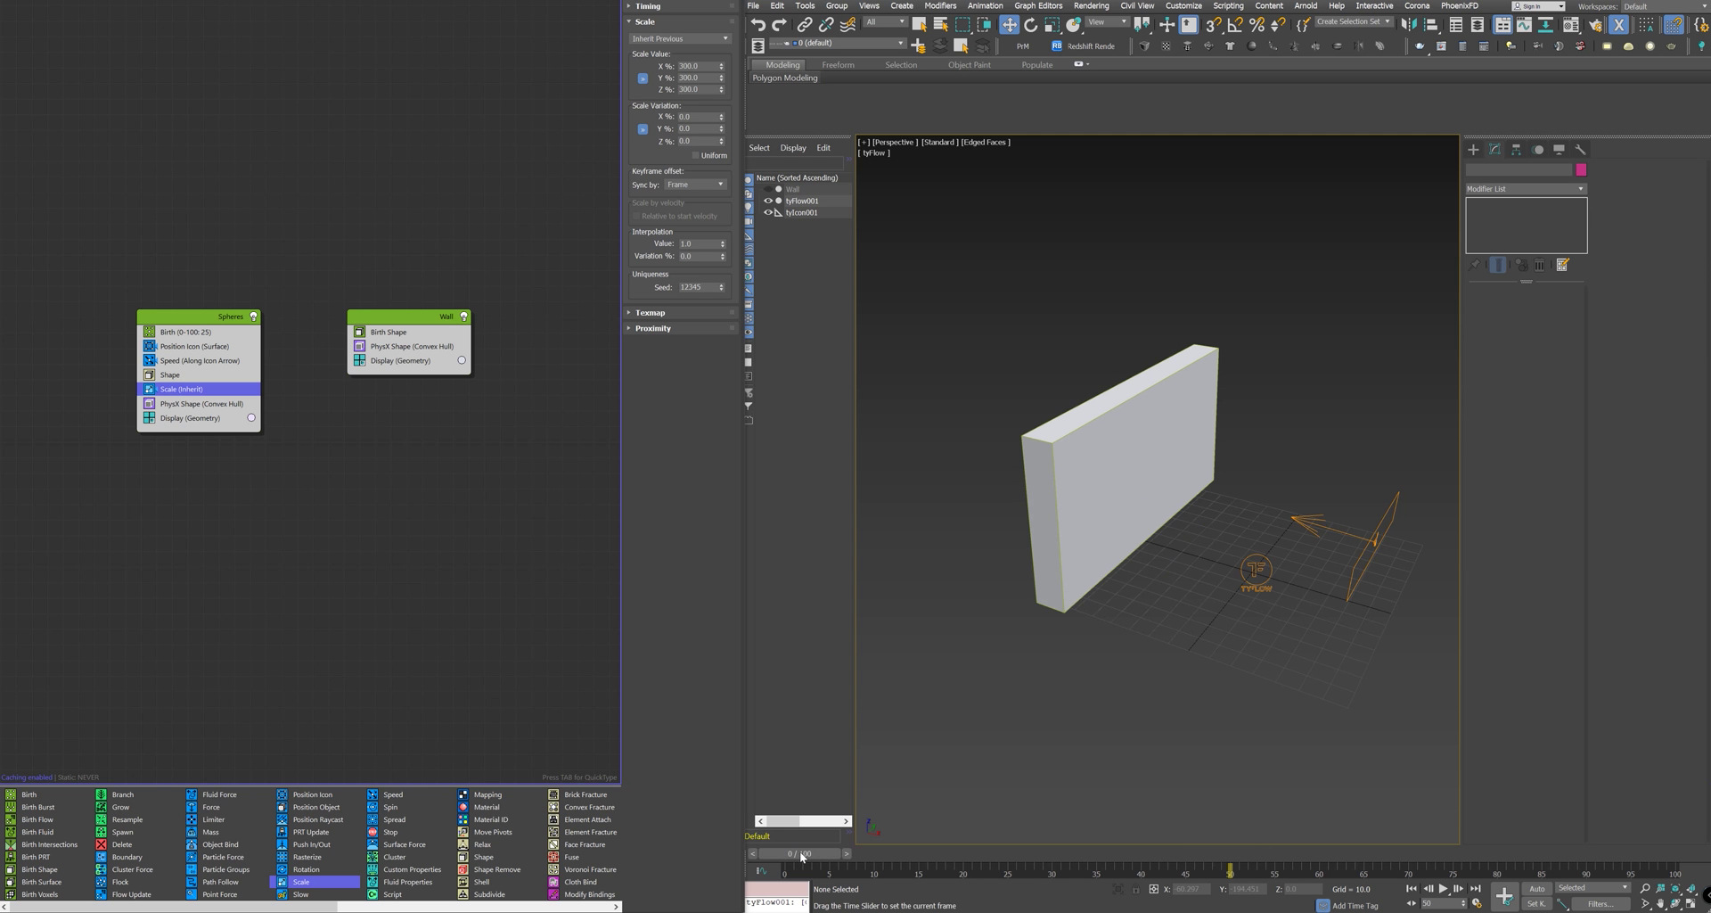
Step: Insert a Voronoi Fracture operator below PhysX Shape in the Wall event and play the simulation to check the breakup
{"action": "middle_click_drag", "start_coordinate": [969, 638], "coordinate": [1104, 504], "text": "alt"}
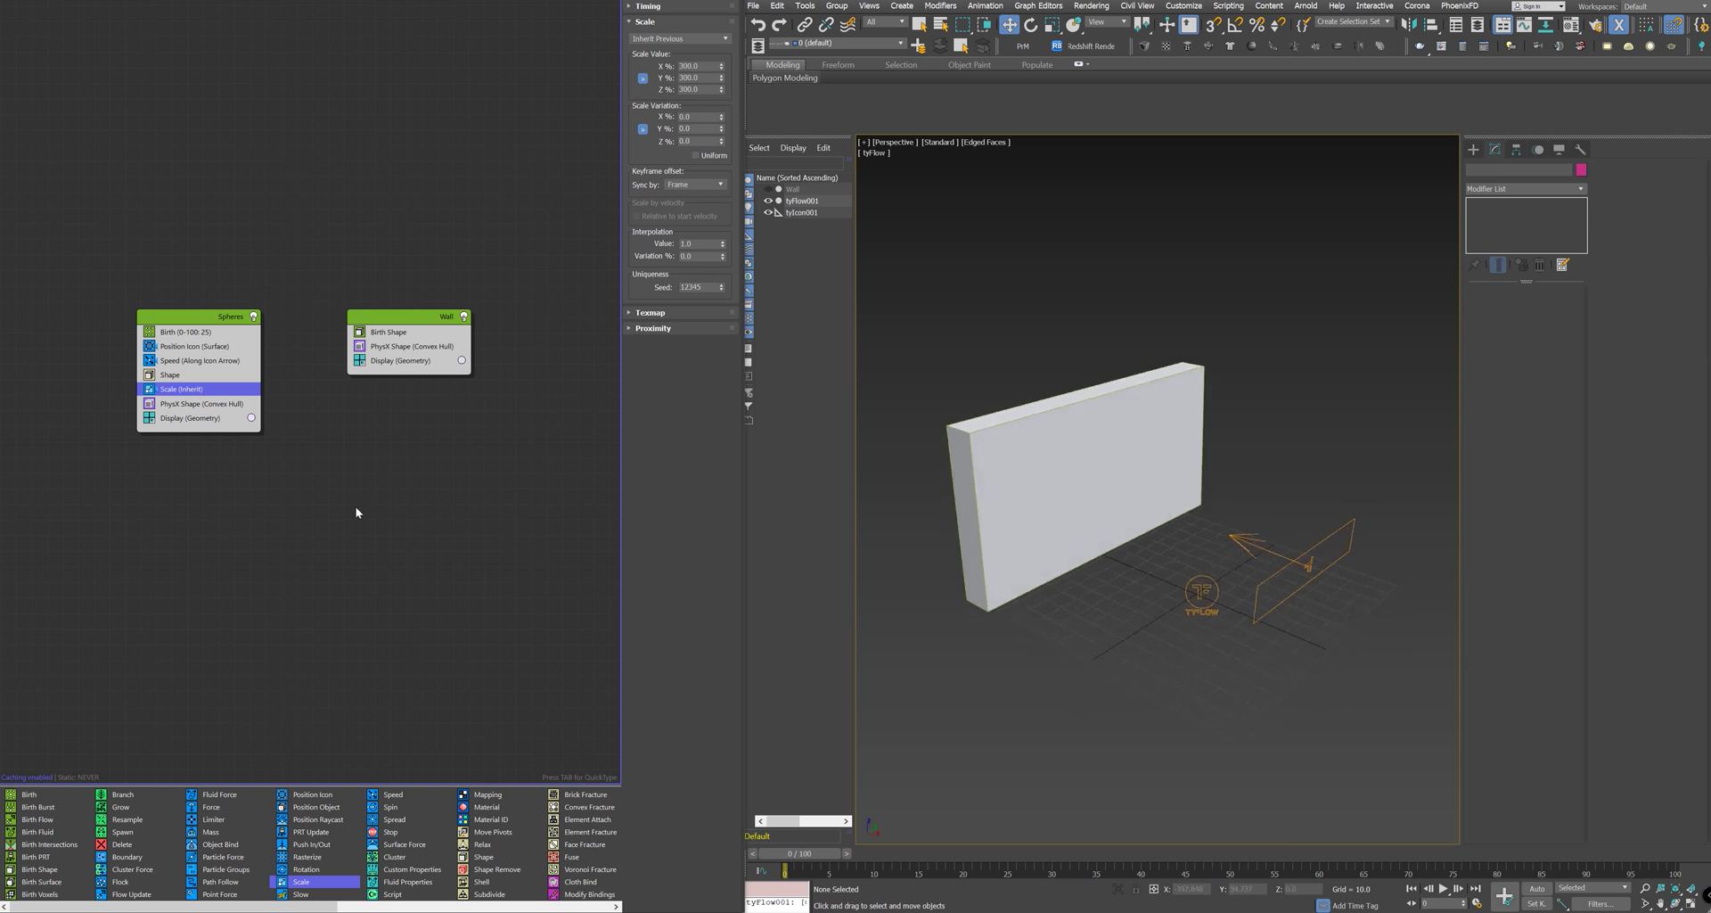
{"action": "left_click", "coordinate": [549, 904]}
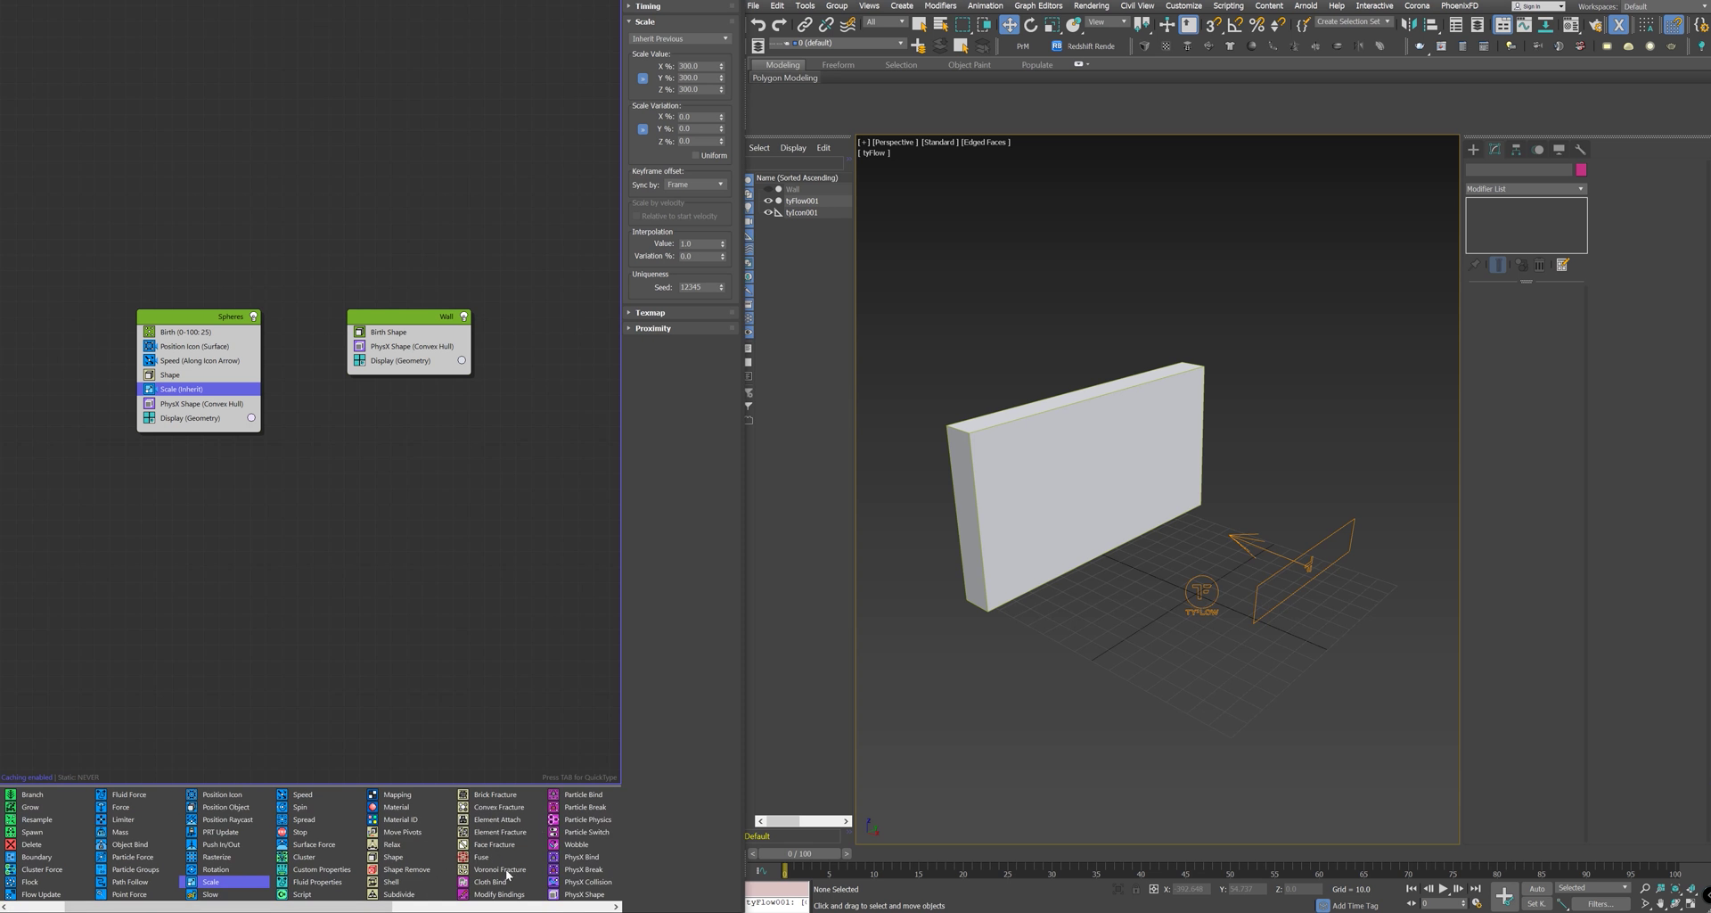
{"action": "left_click_drag", "start_coordinate": [506, 871], "coordinate": [483, 829]}
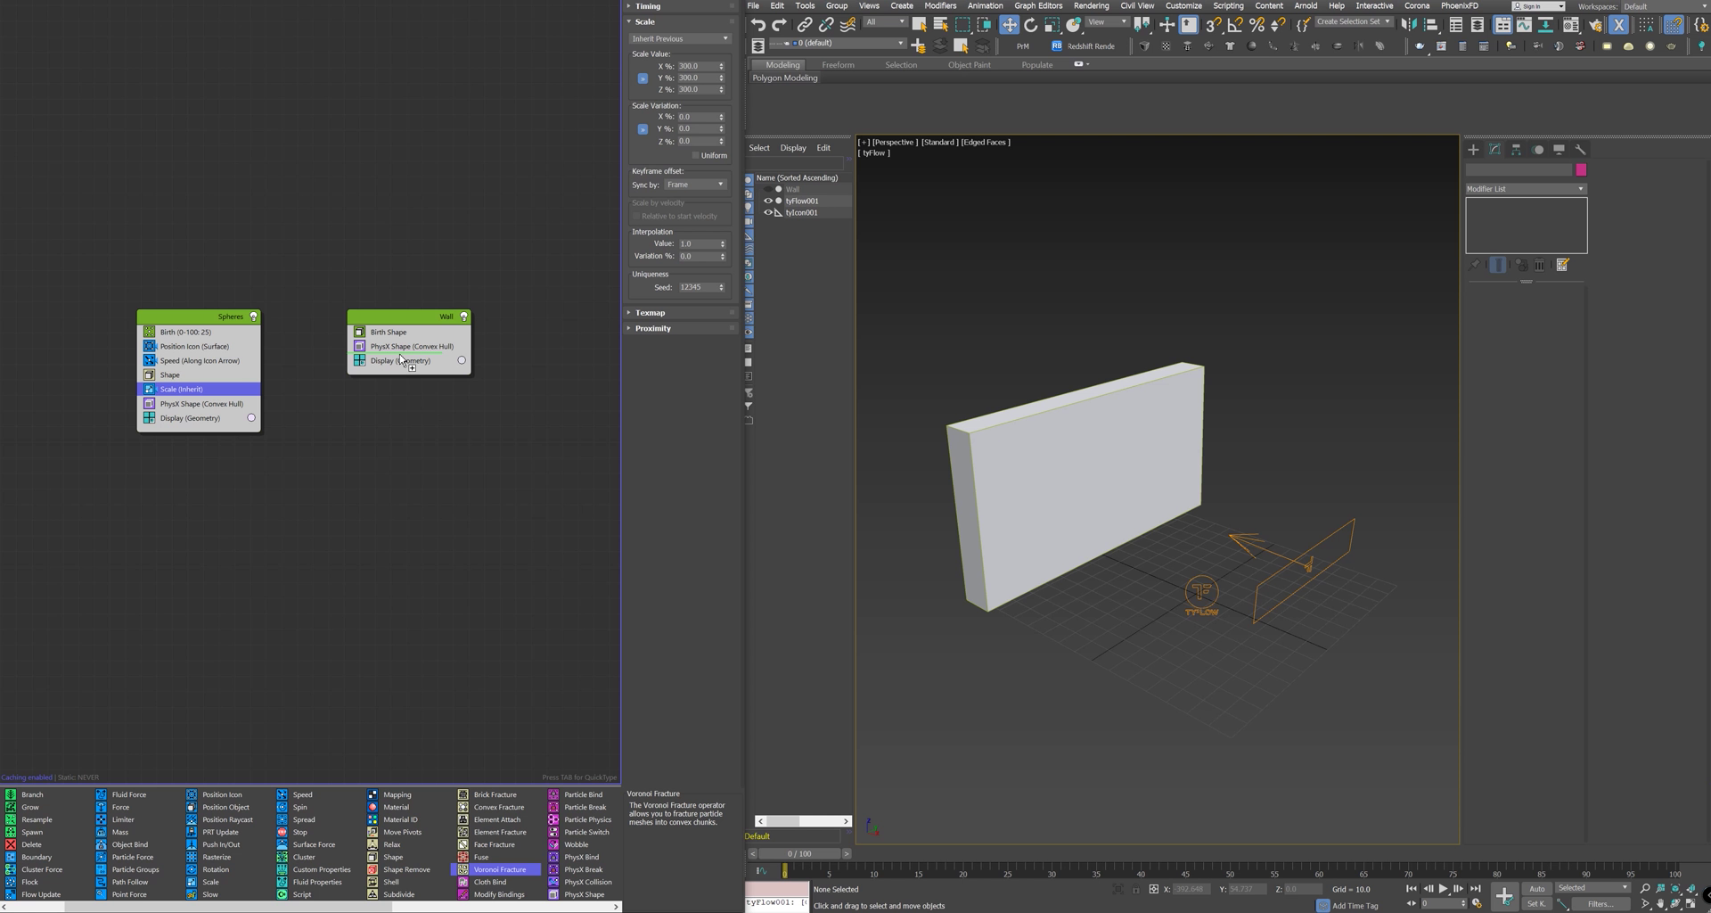
{"action": "left_click_drag", "start_coordinate": [402, 360], "coordinate": [397, 363]}
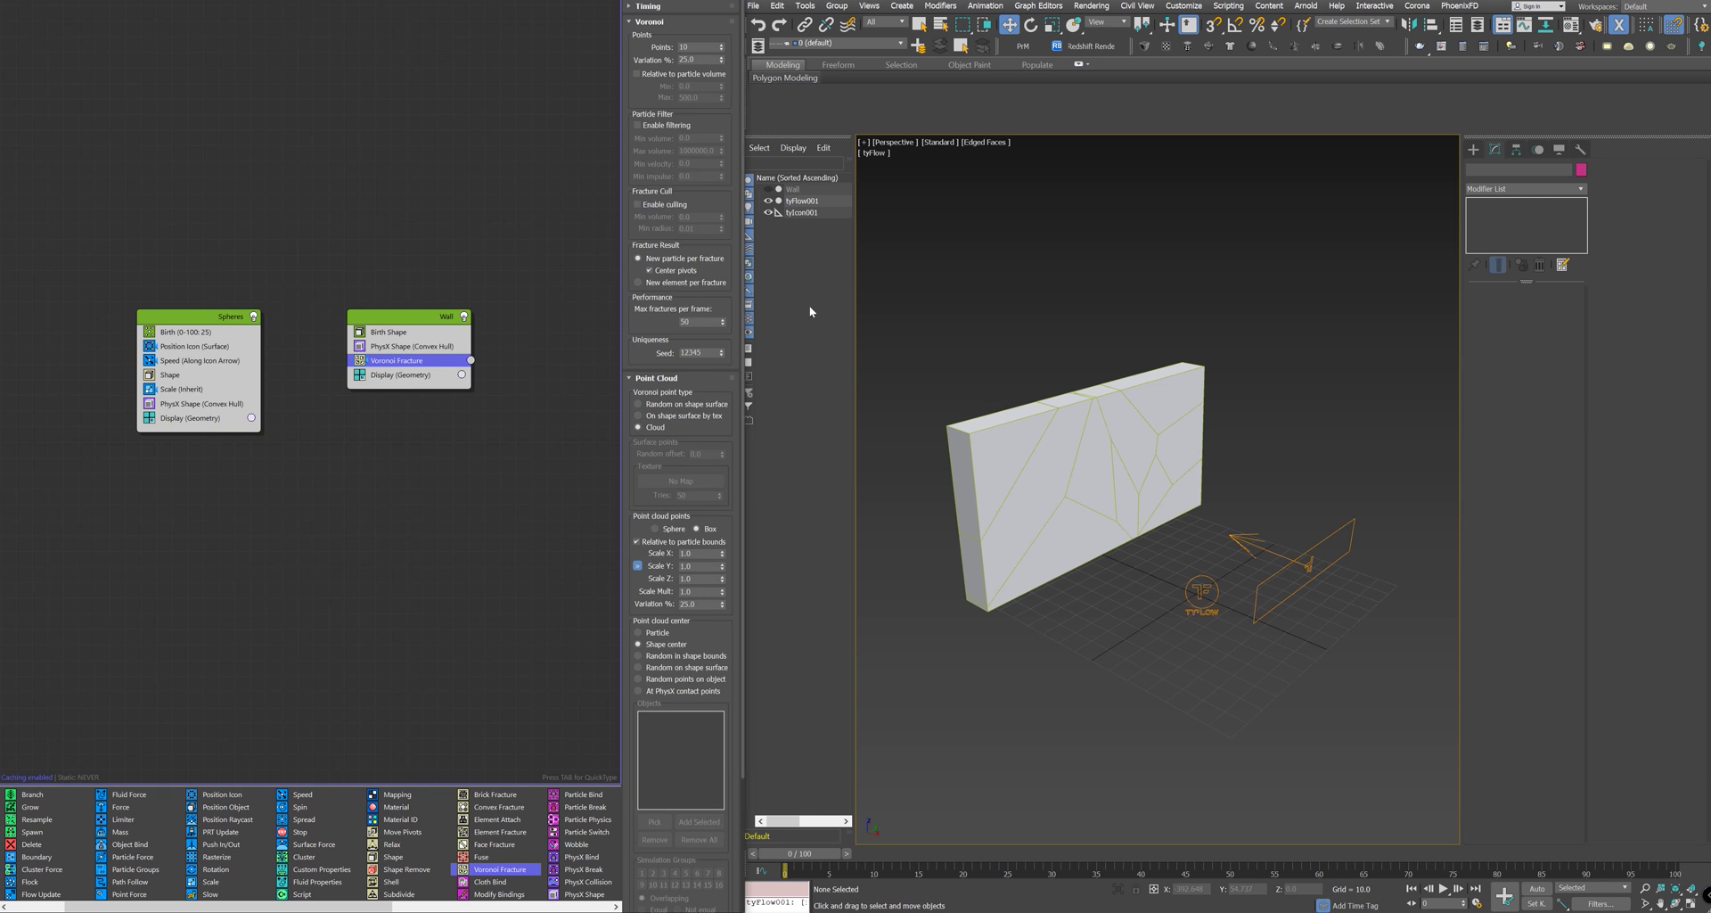
{"action": "scroll", "coordinate": [1083, 529], "scroll_direction": "up", "scroll_amount": 3}
{"action": "middle_click_drag", "start_coordinate": [1083, 527], "coordinate": [1089, 532]}
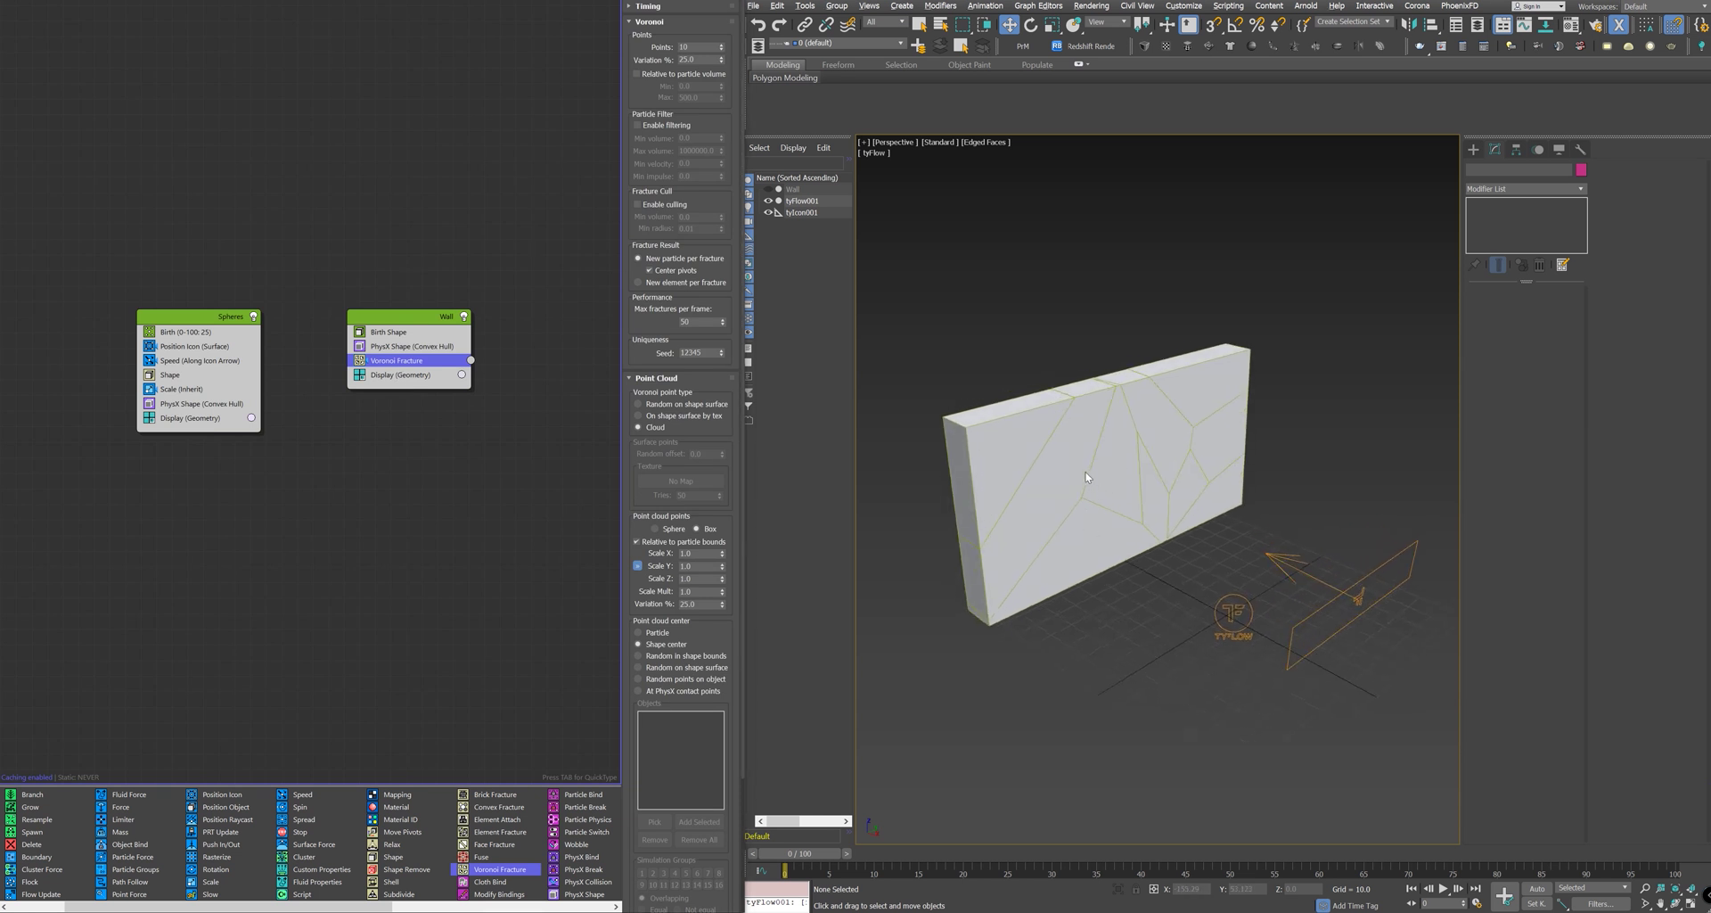
{"action": "key", "text": "slash"}
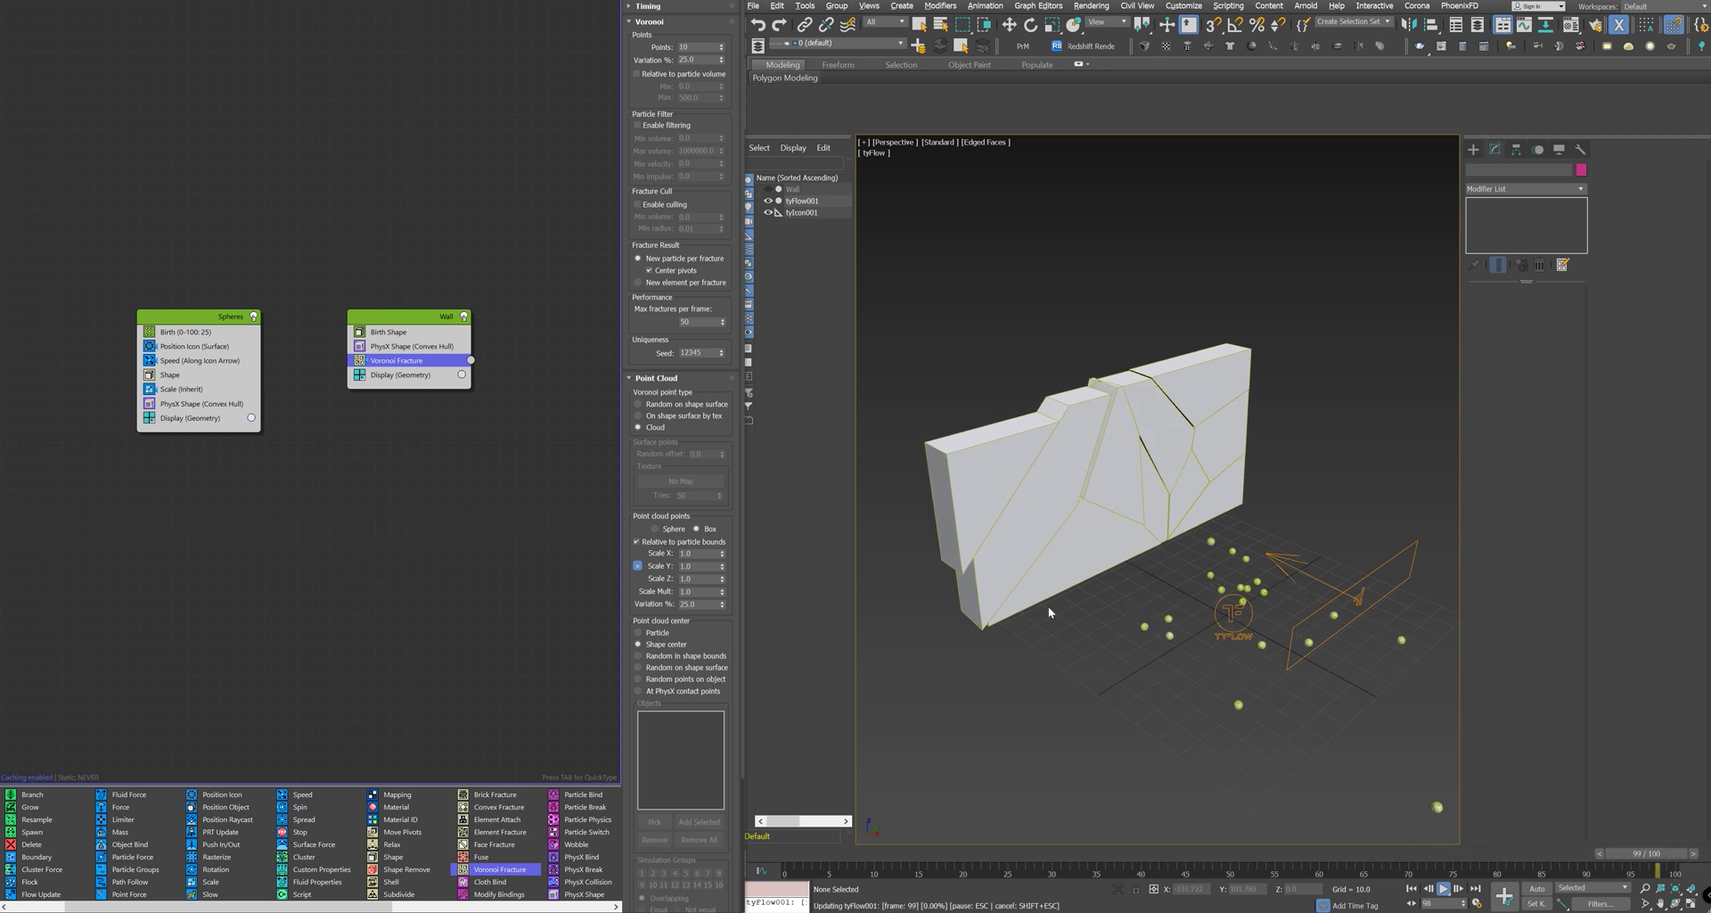
{"action": "left_click", "coordinate": [824, 856]}
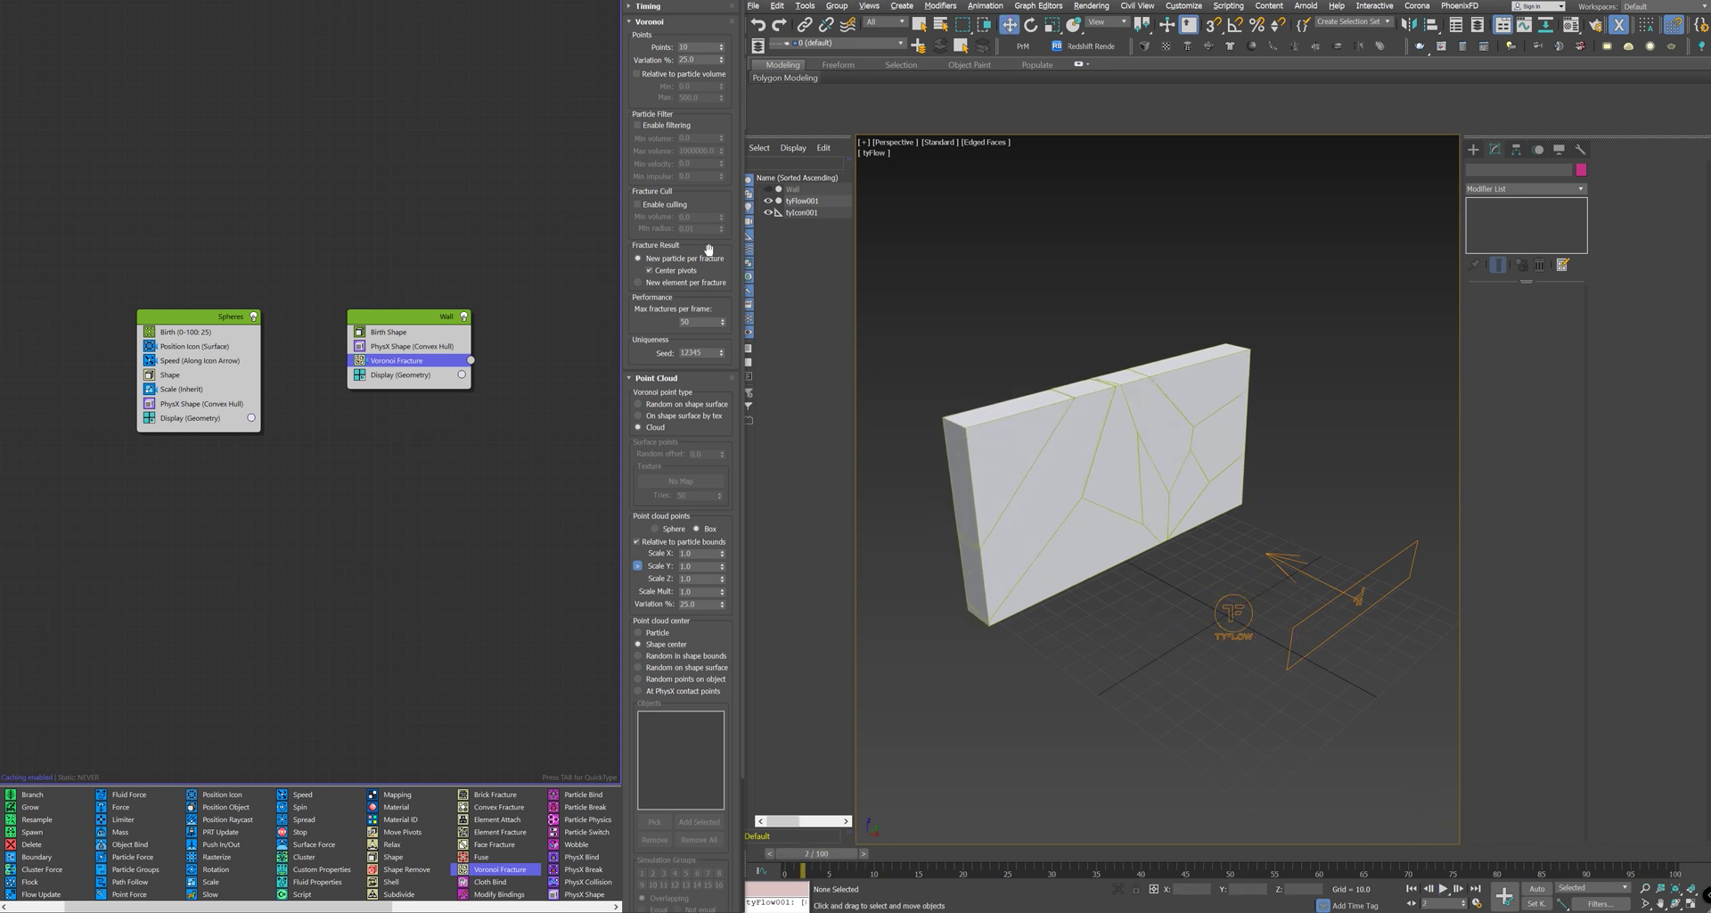
Step: Set the Voronoi Fracture points to 50 and replay the simulation from the start
{"action": "double_click", "coordinate": [697, 48]}
{"action": "type", "text": "25"}
{"action": "key", "text": "Return"}
{"action": "left_click_drag", "start_coordinate": [801, 856], "coordinate": [697, 817]}
{"action": "key", "text": "slash"}
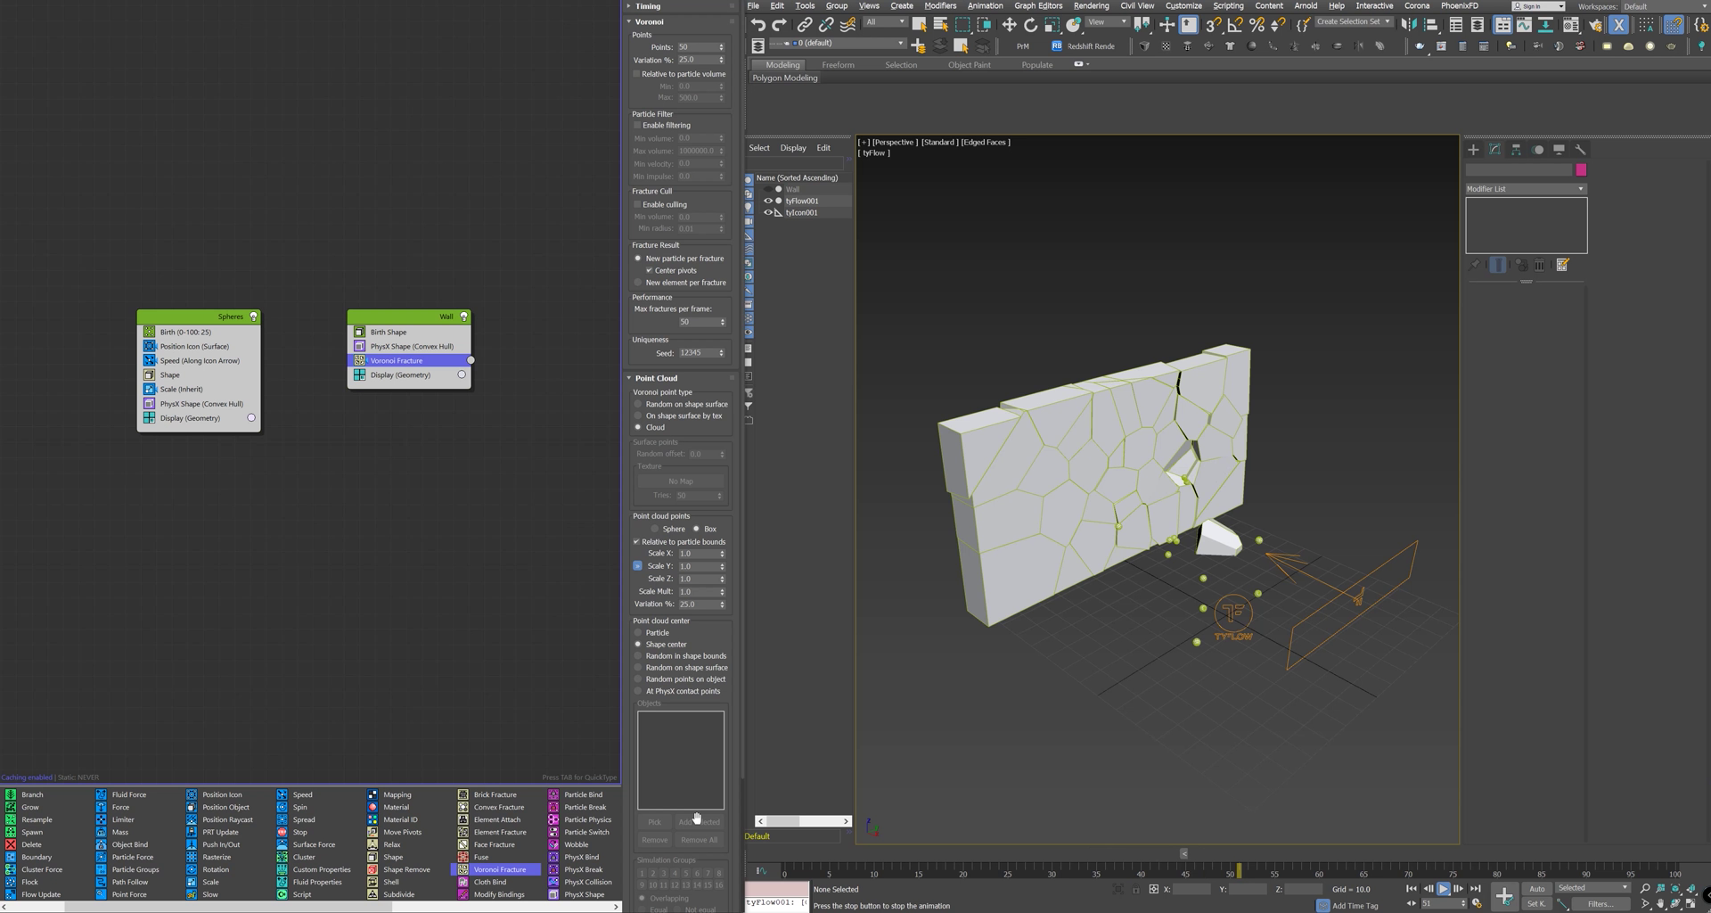
Step: Override the mass in the Spheres event's PhysX Shape with a value of 1500 and play the simulation from the start
{"action": "key", "text": "slash"}
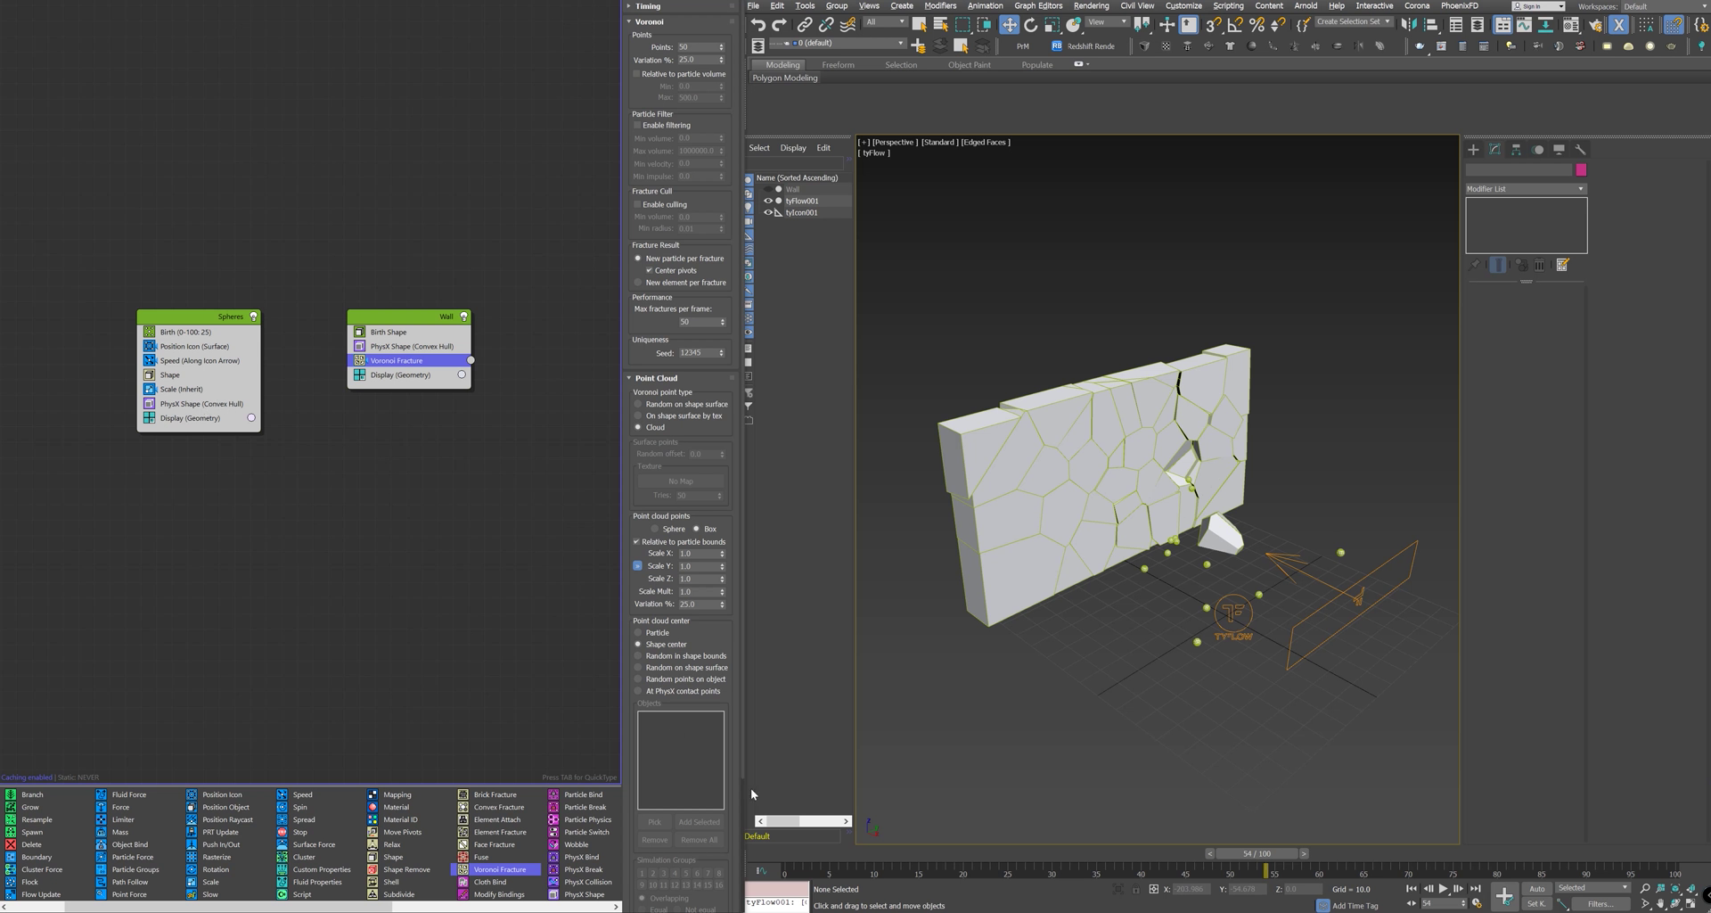
{"action": "left_click", "coordinate": [778, 859]}
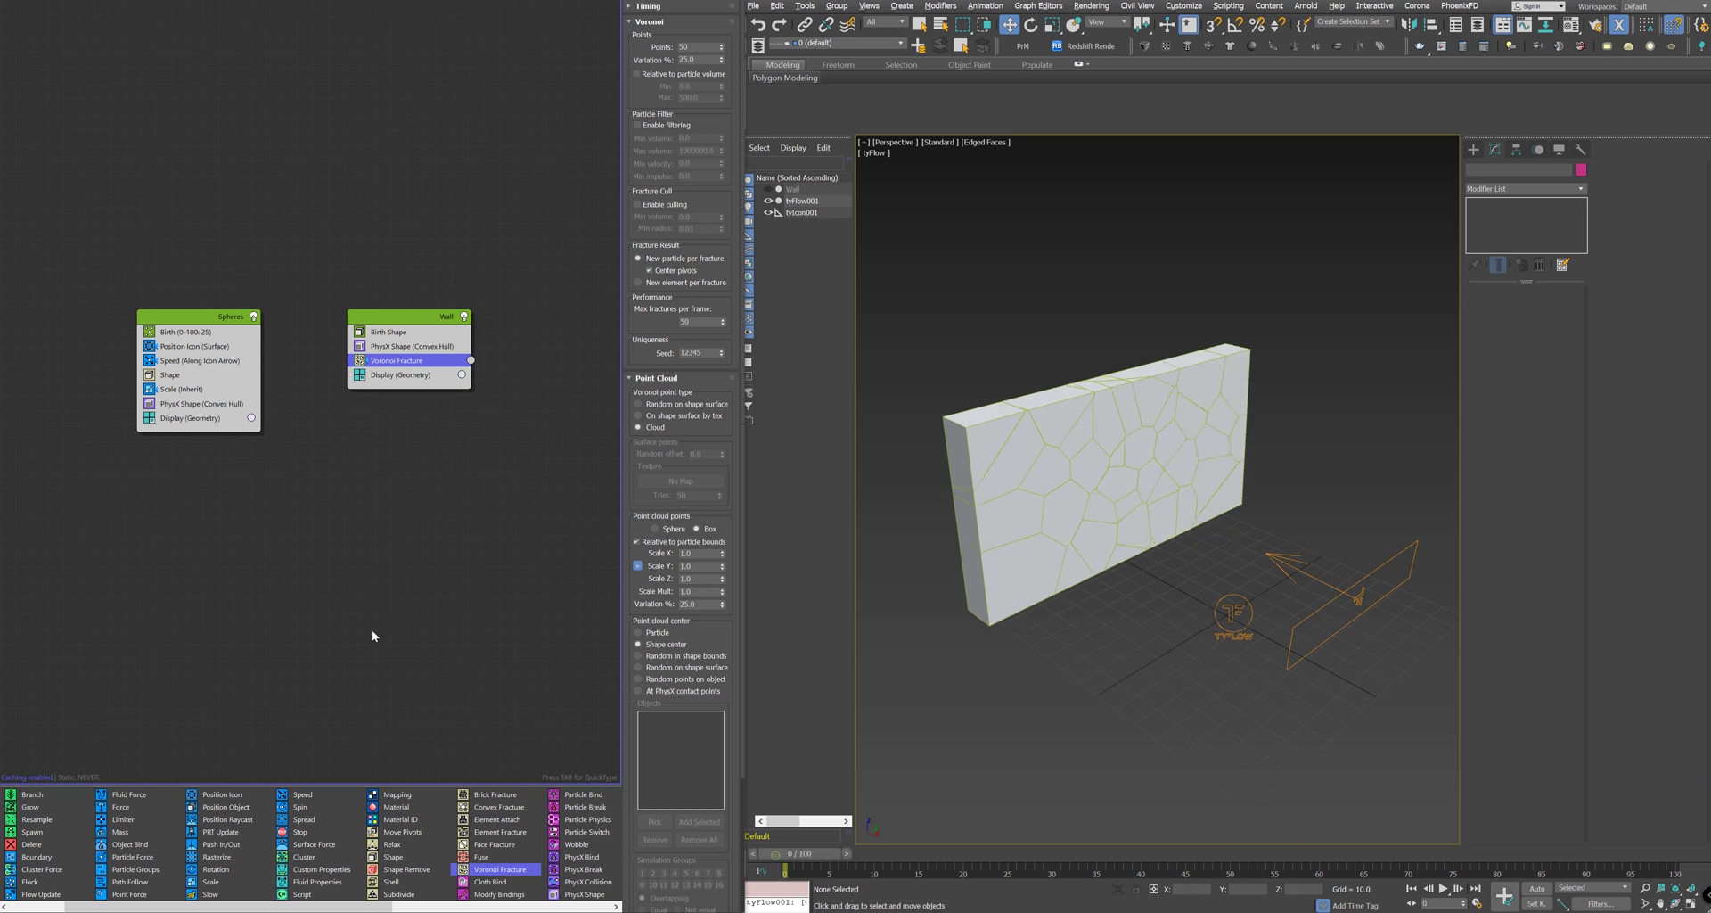
{"action": "left_click", "coordinate": [206, 406]}
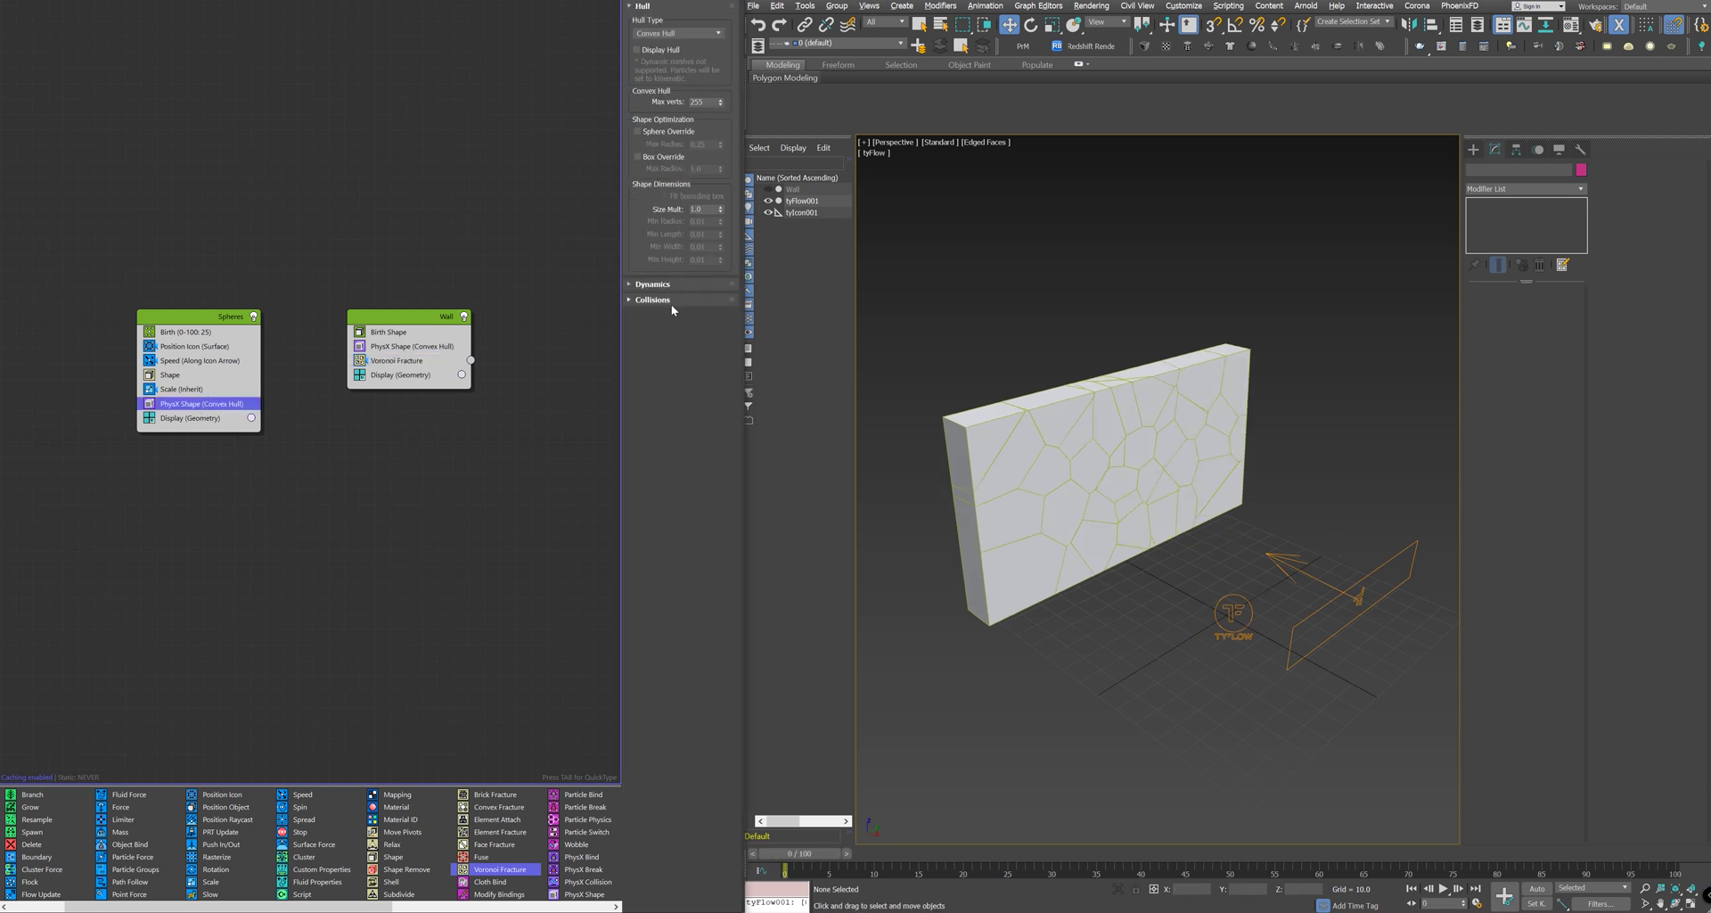
{"action": "left_click", "coordinate": [655, 284]}
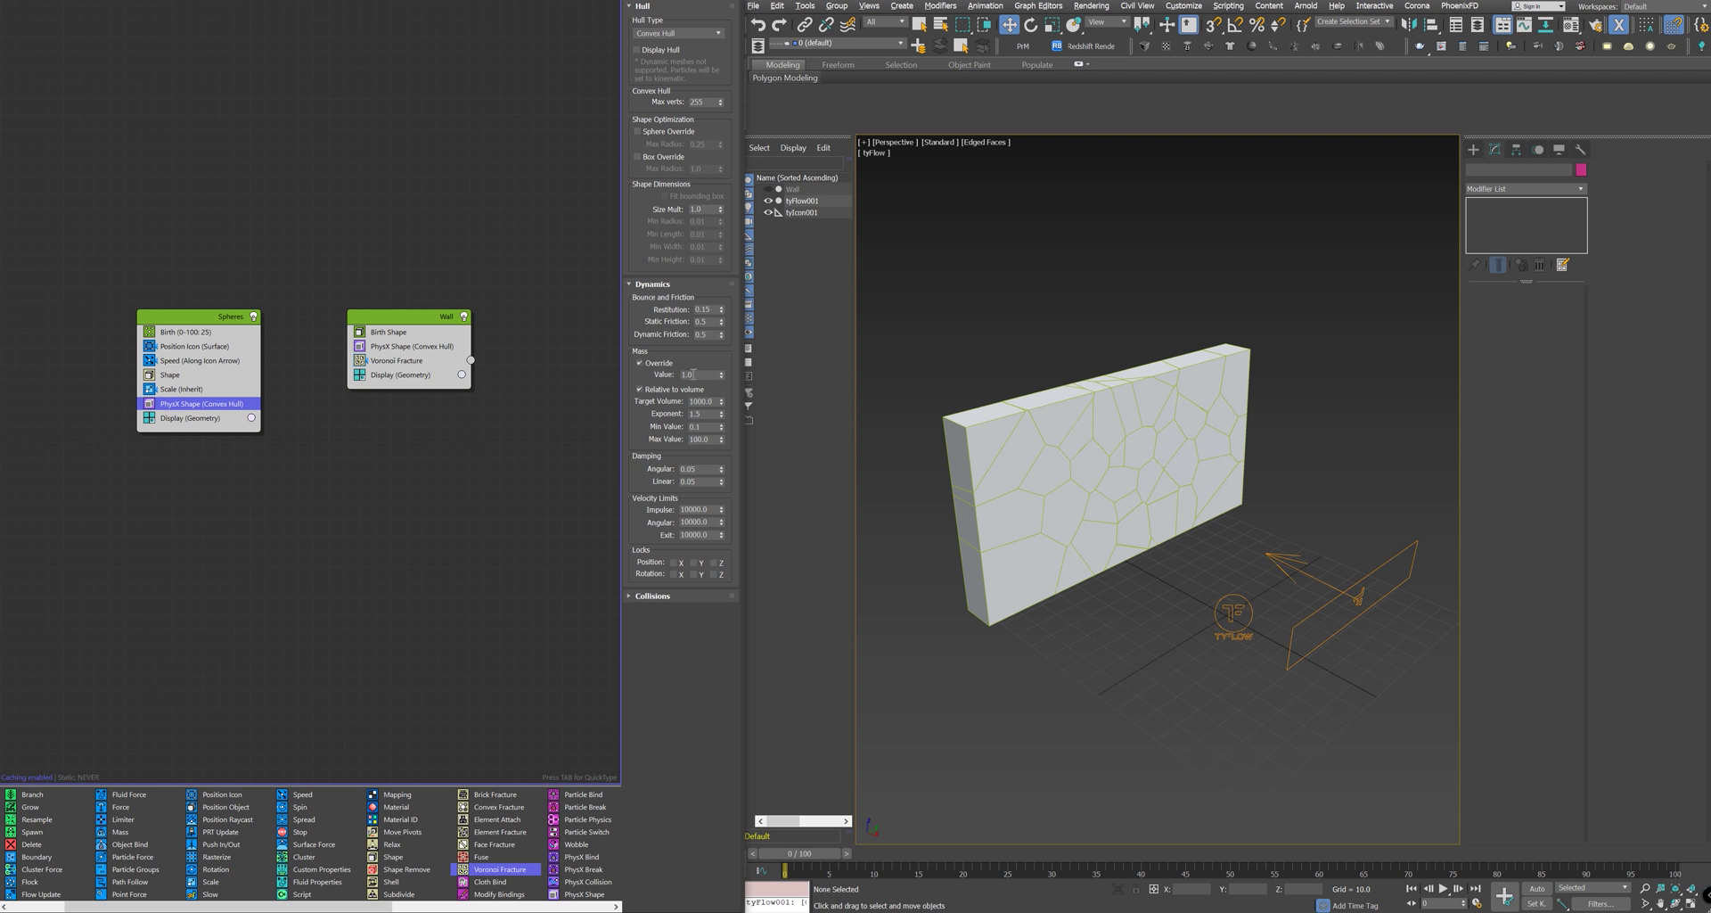
{"action": "left_click_drag", "start_coordinate": [699, 374], "coordinate": [661, 375]}
{"action": "left_click", "coordinate": [1186, 625]}
{"action": "key", "text": "/"}
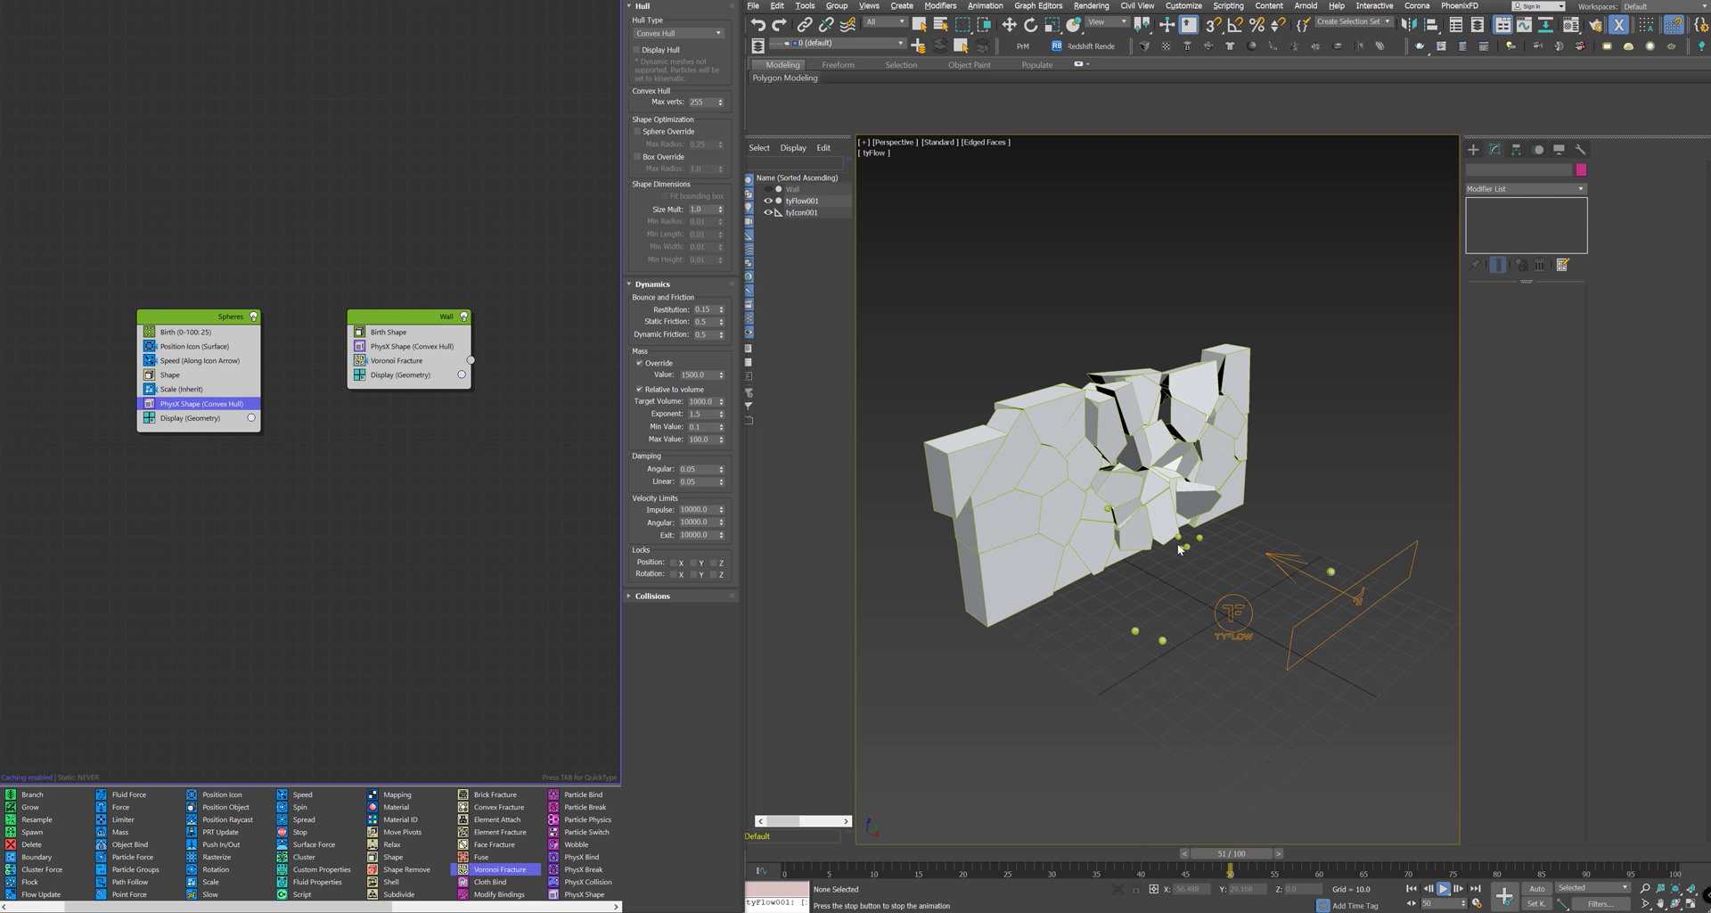
Step: Set the spheres' PhysX mass override value to 2000, check the simulation, and return to the first frame
{"action": "left_click_drag", "start_coordinate": [710, 376], "coordinate": [605, 323]}
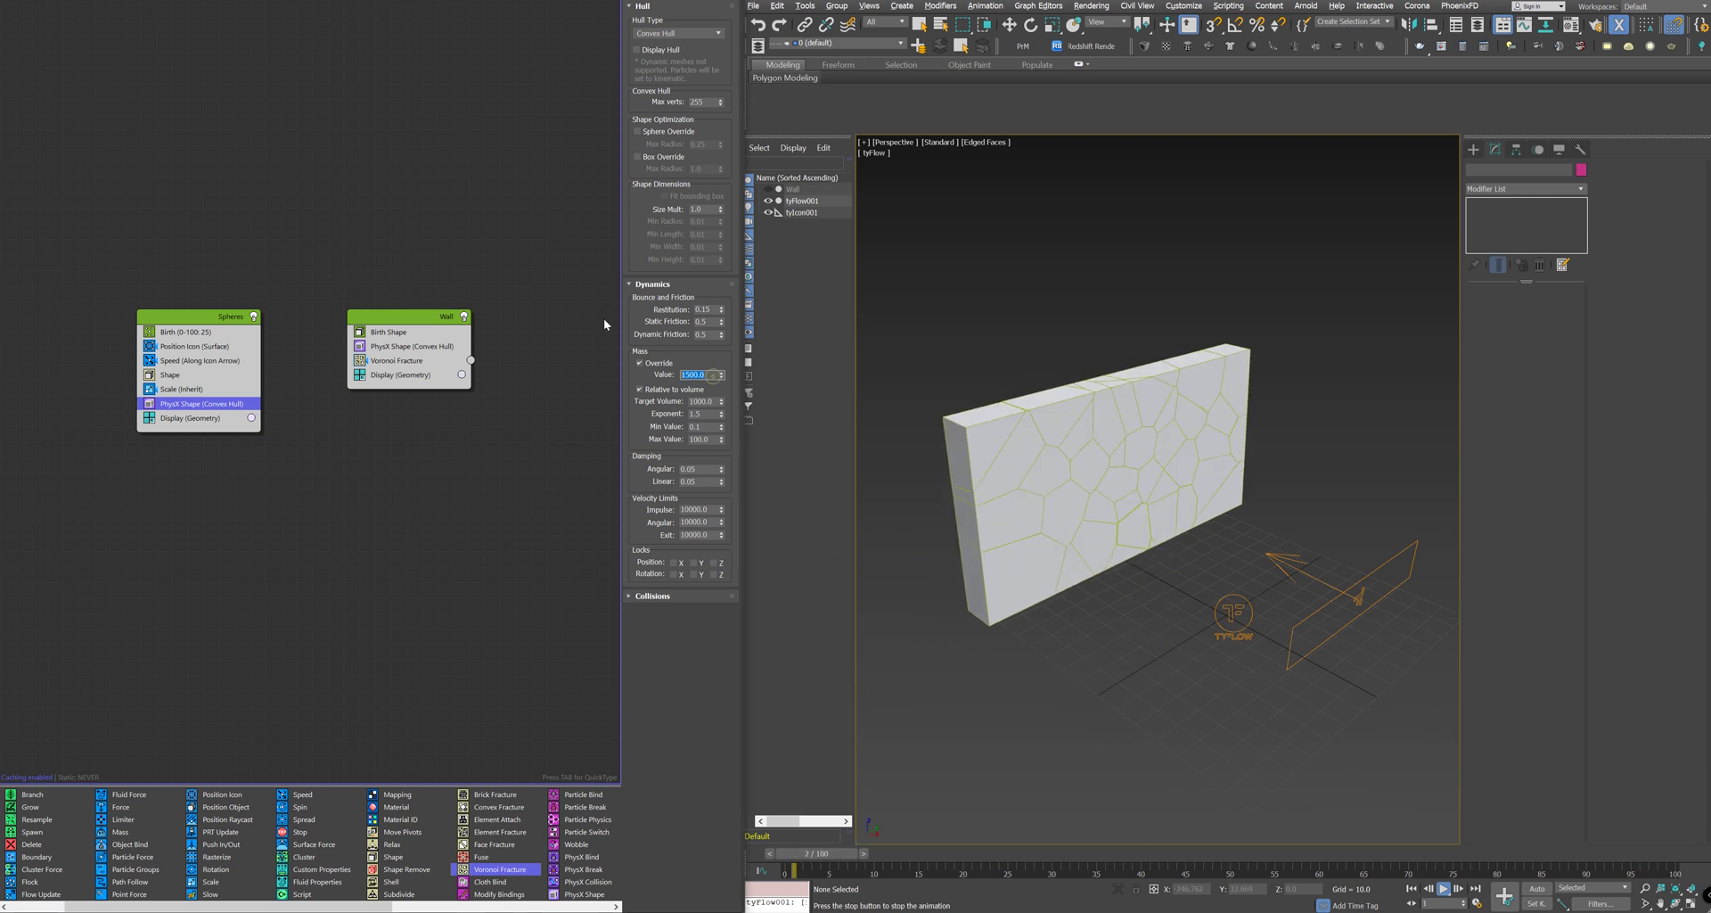
{"action": "type", "text": "2000"}
{"action": "key", "text": "Return"}
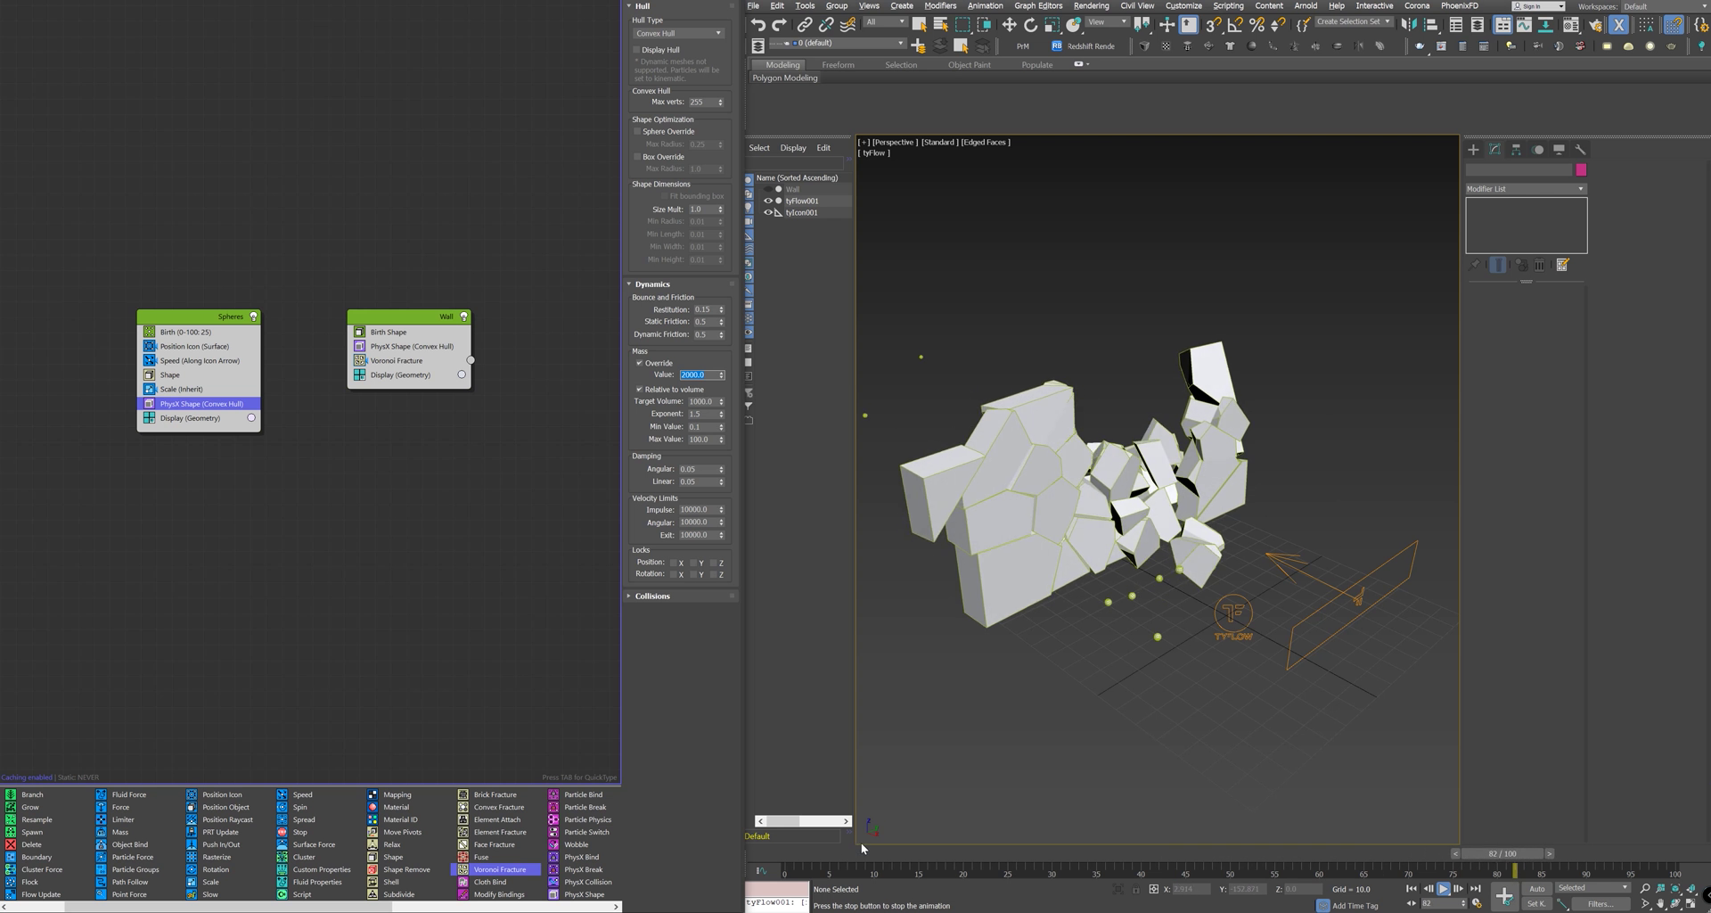
{"action": "left_click_drag", "start_coordinate": [842, 853], "coordinate": [768, 858]}
Step: Select the rectangular tyIcon emitter in front of the wall, widen it to 110.6, and play the simulation
{"action": "key", "text": "w"}
{"action": "middle_click_drag", "start_coordinate": [1205, 526], "coordinate": [1297, 599], "text": "alt"}
{"action": "left_click", "coordinate": [1275, 622]}
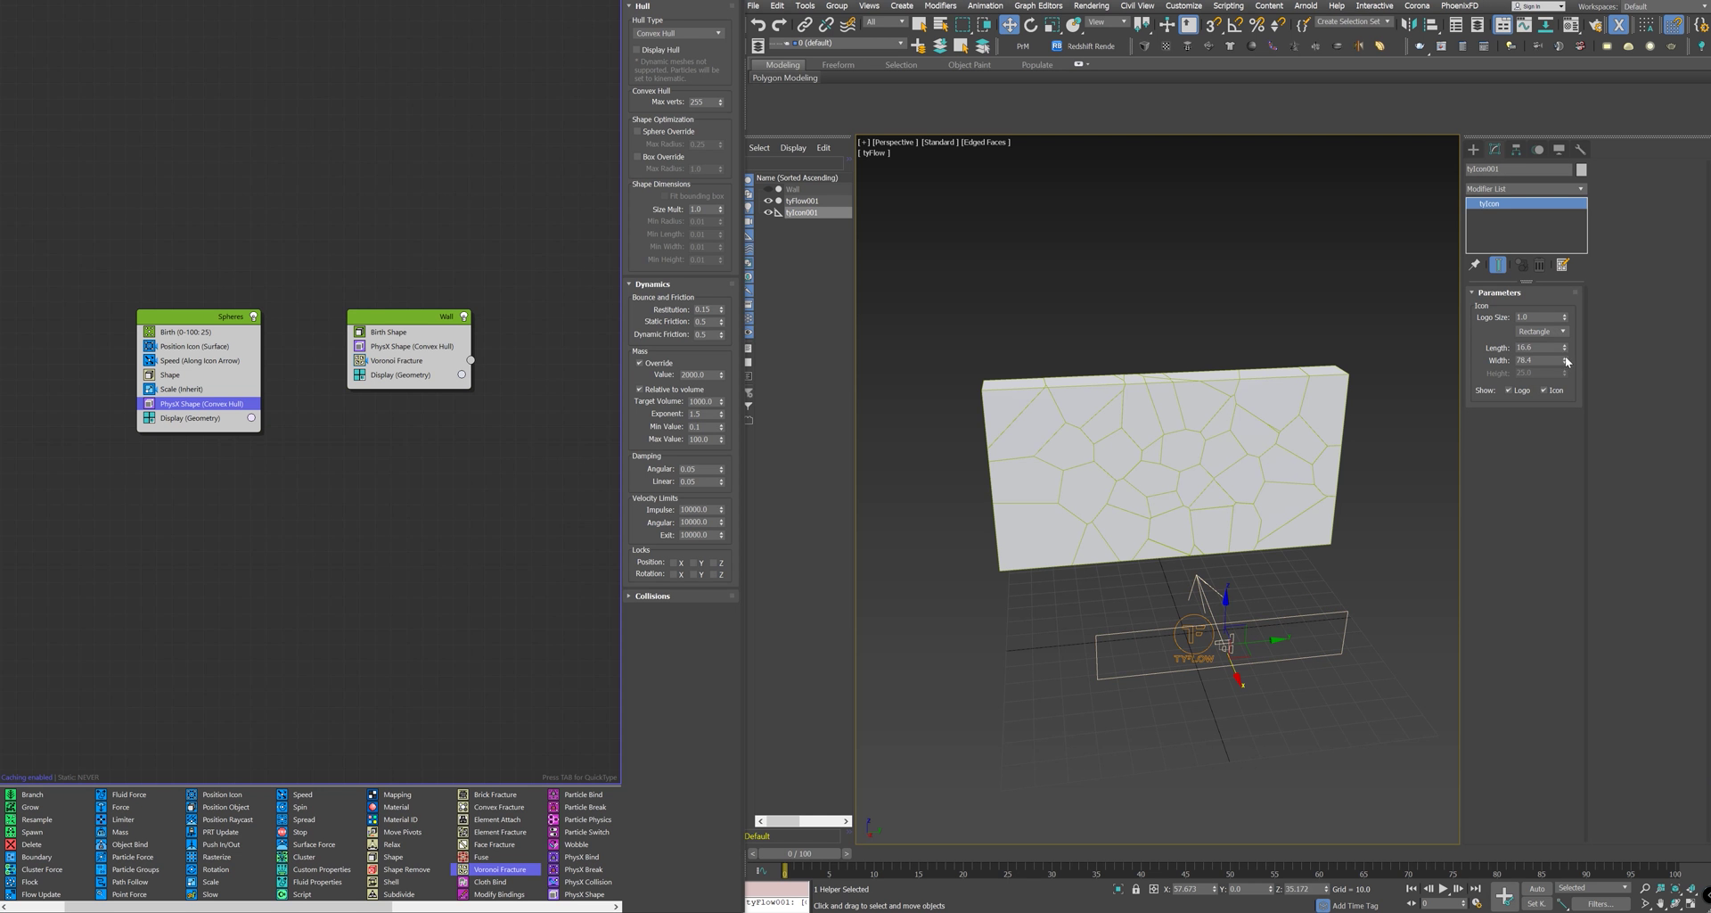
{"action": "left_click_drag", "start_coordinate": [1565, 360], "coordinate": [1577, 196]}
{"action": "middle_click_drag", "start_coordinate": [1209, 505], "coordinate": [1298, 463], "text": "alt"}
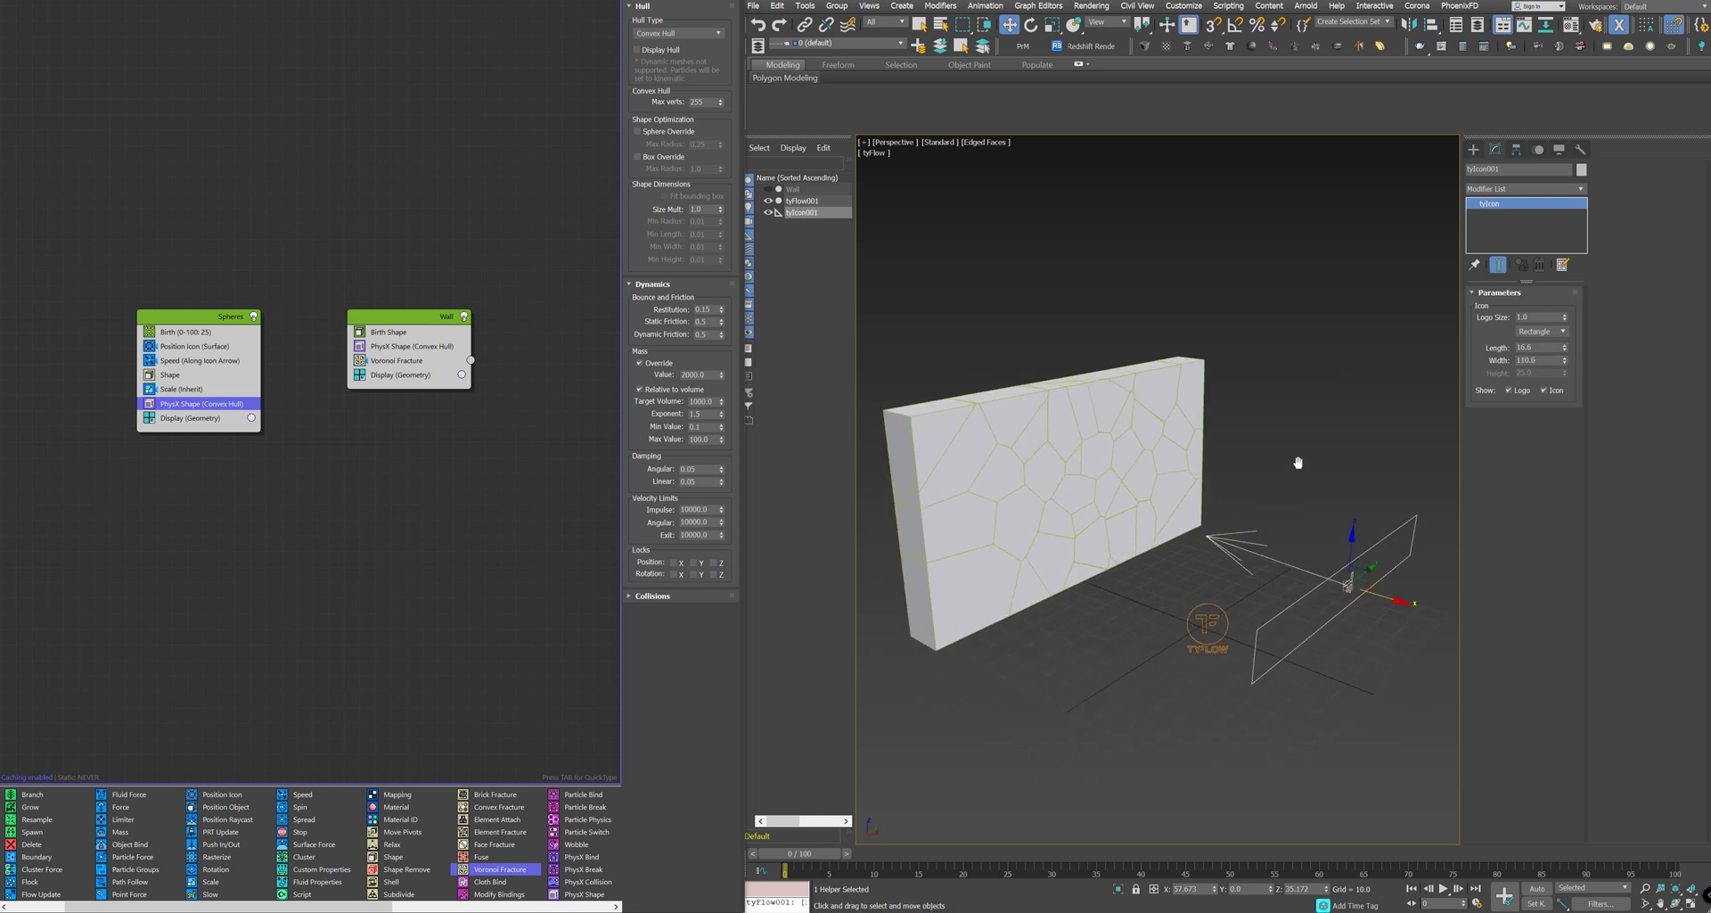
{"action": "key", "text": "slash"}
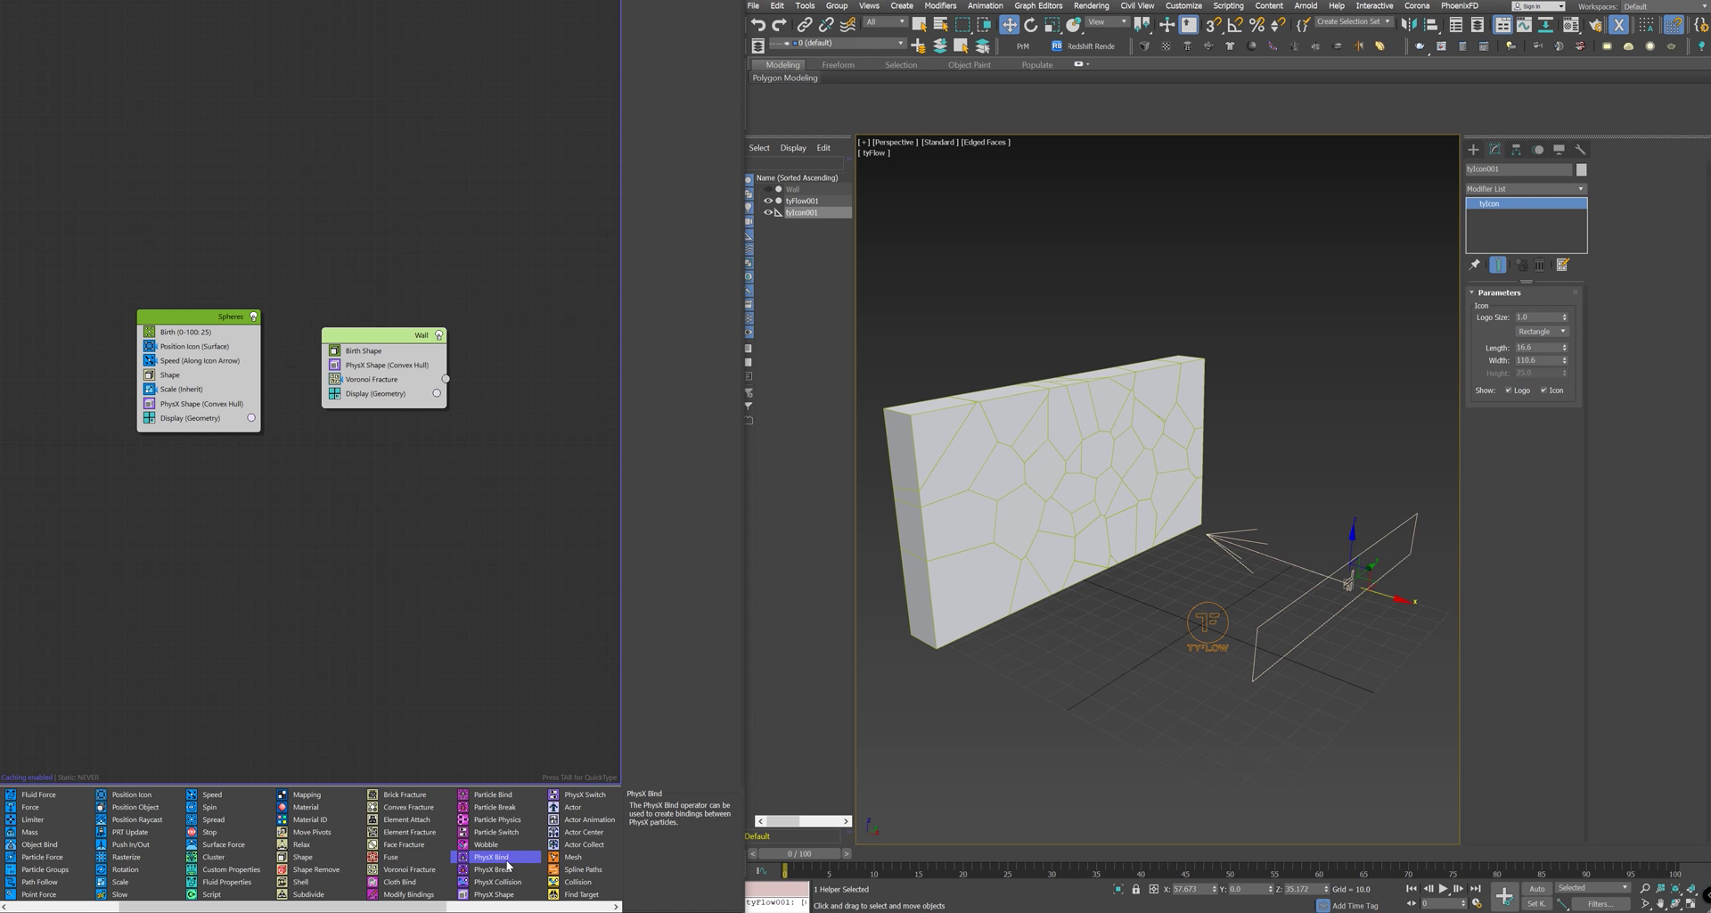
Step: Add a PhysX Bind operator below PhysX Shape in the Wall event, with Voronoi Fracture above PhysX Shape, and play the simulation
{"action": "left_click_drag", "start_coordinate": [505, 856], "coordinate": [393, 604]}
{"action": "mouse_move", "coordinate": [387, 378]}
{"action": "left_mouse_down"}
{"action": "mouse_move", "coordinate": [370, 389]}
{"action": "mouse_move", "coordinate": [371, 367]}
{"action": "left_mouse_up"}
{"action": "left_click", "coordinate": [367, 395]}
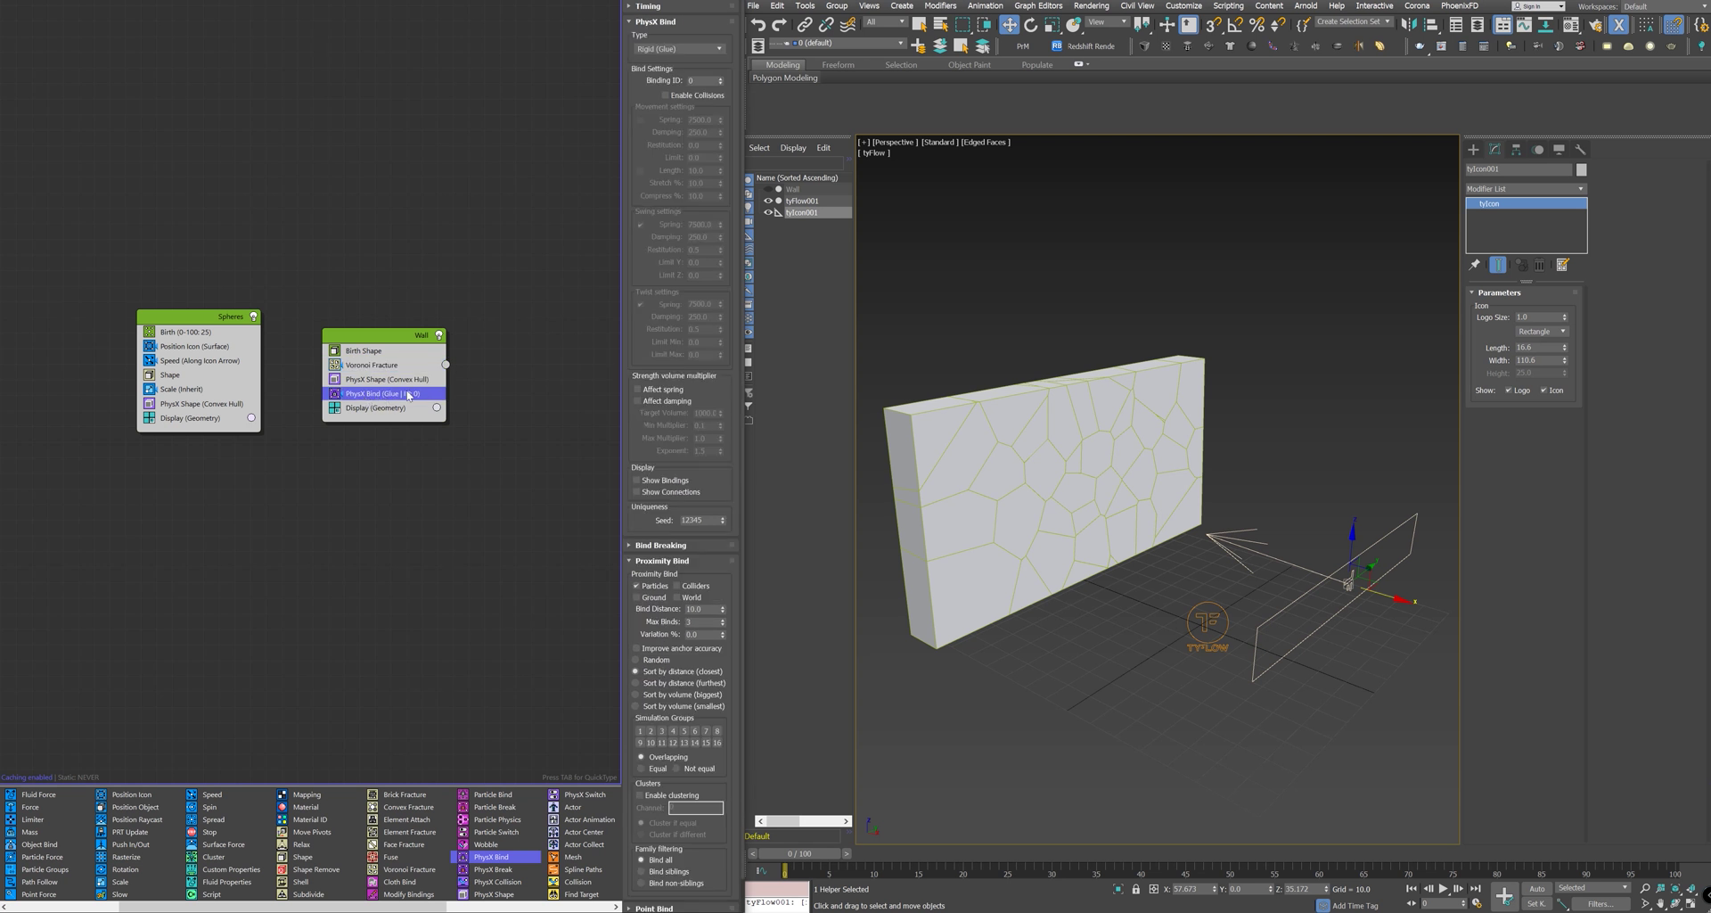
{"action": "middle_click_drag", "start_coordinate": [1122, 446], "coordinate": [1105, 470]}
{"action": "key", "text": "slash"}
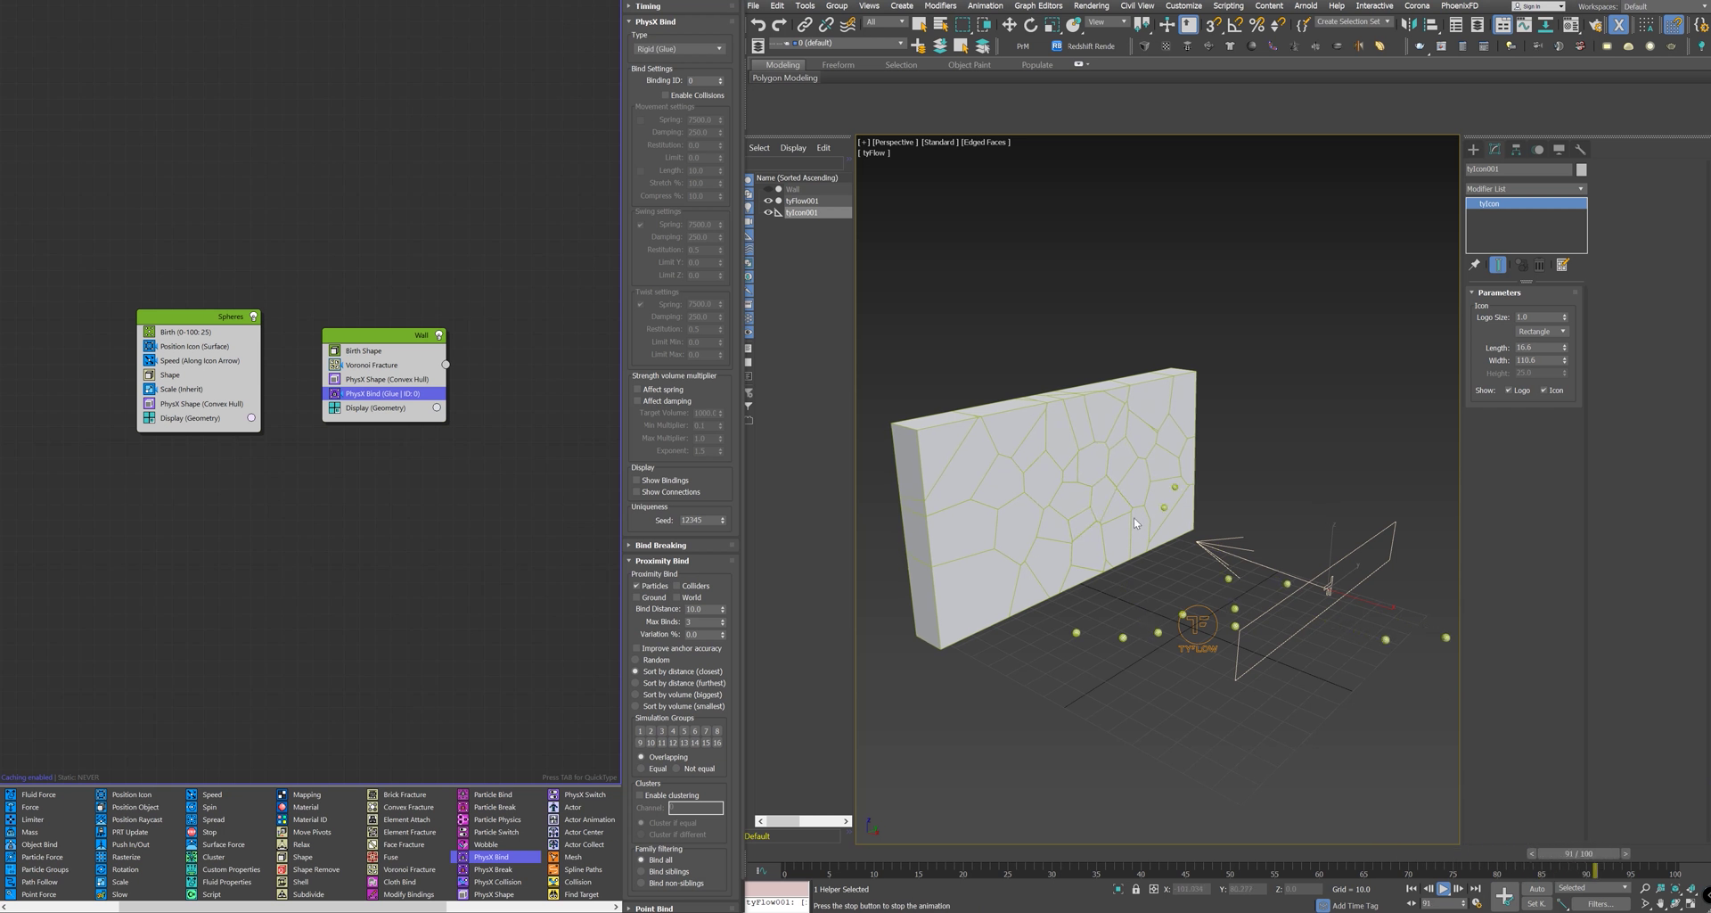
{"action": "left_click_drag", "start_coordinate": [863, 853], "coordinate": [756, 842]}
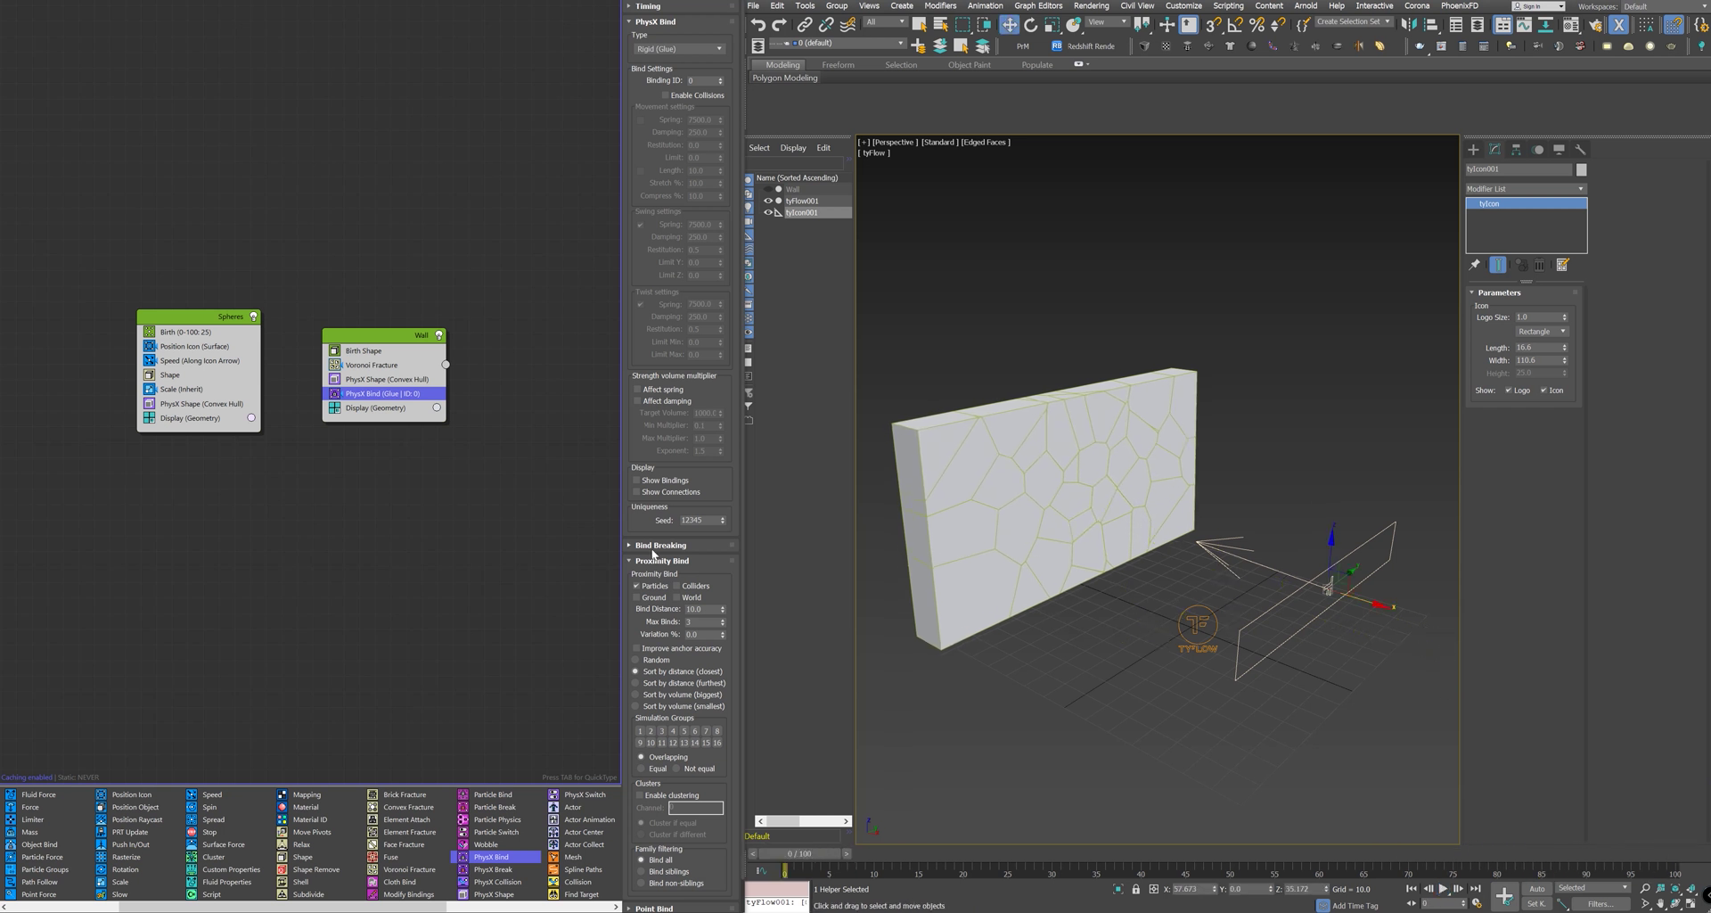
Step: Enable force-based bind breaking at 10000 in the Wall event's PhysX Bind operator and play the simulation
{"action": "left_click", "coordinate": [658, 546]}
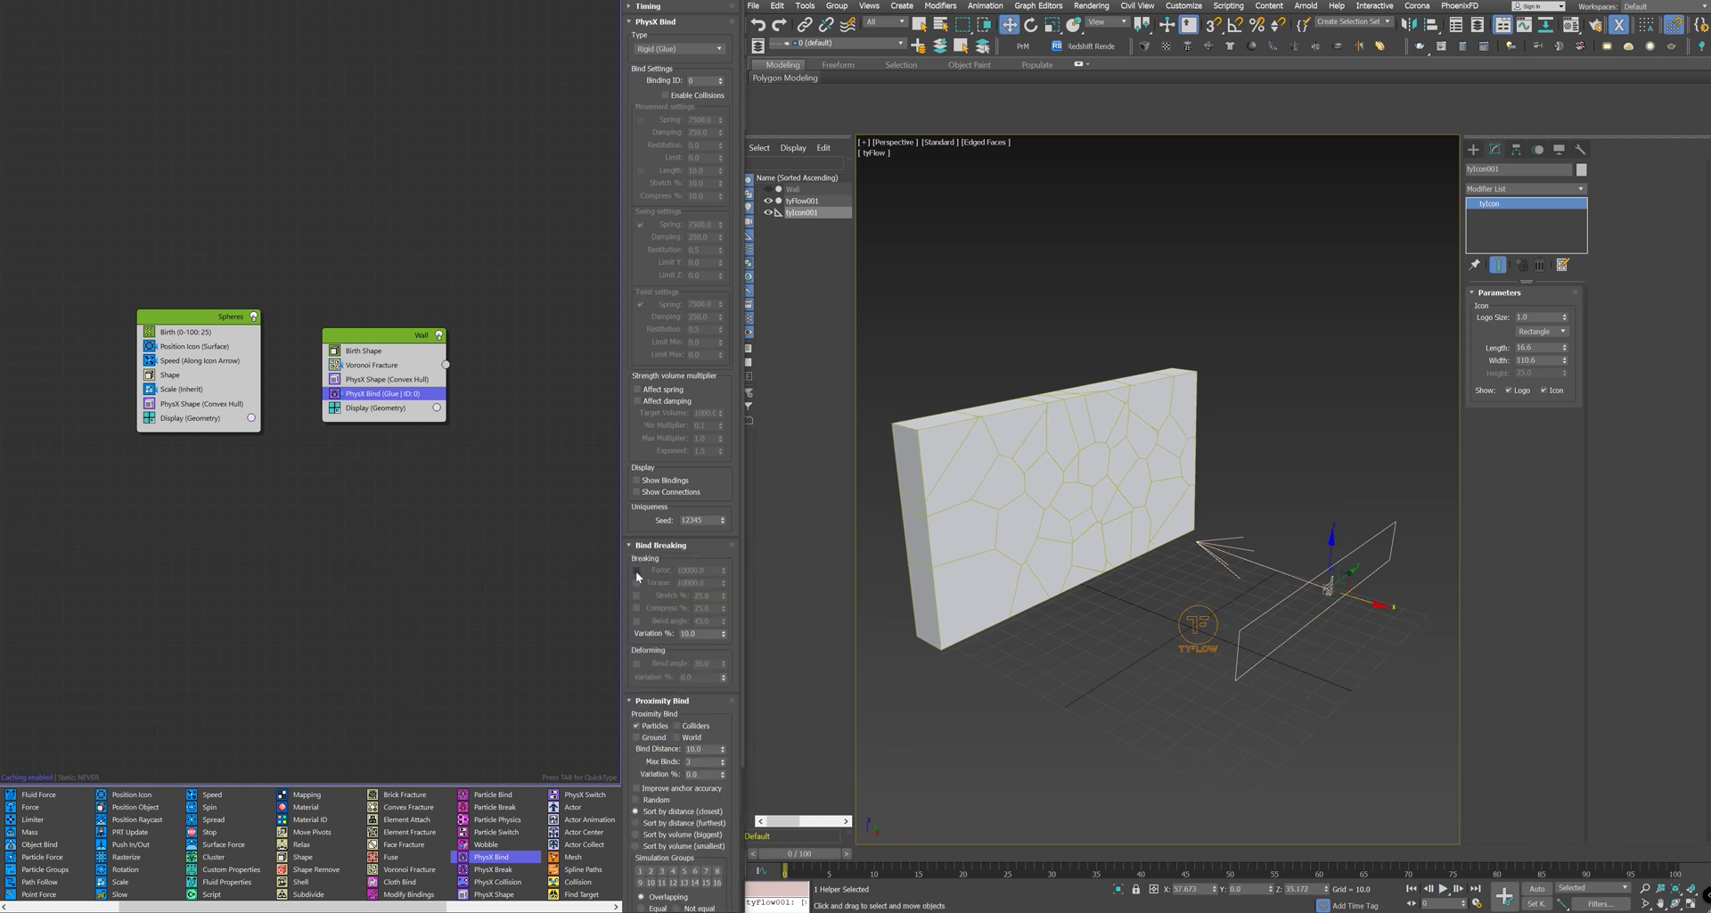
{"action": "left_click", "coordinate": [636, 571]}
{"action": "key", "text": "/"}
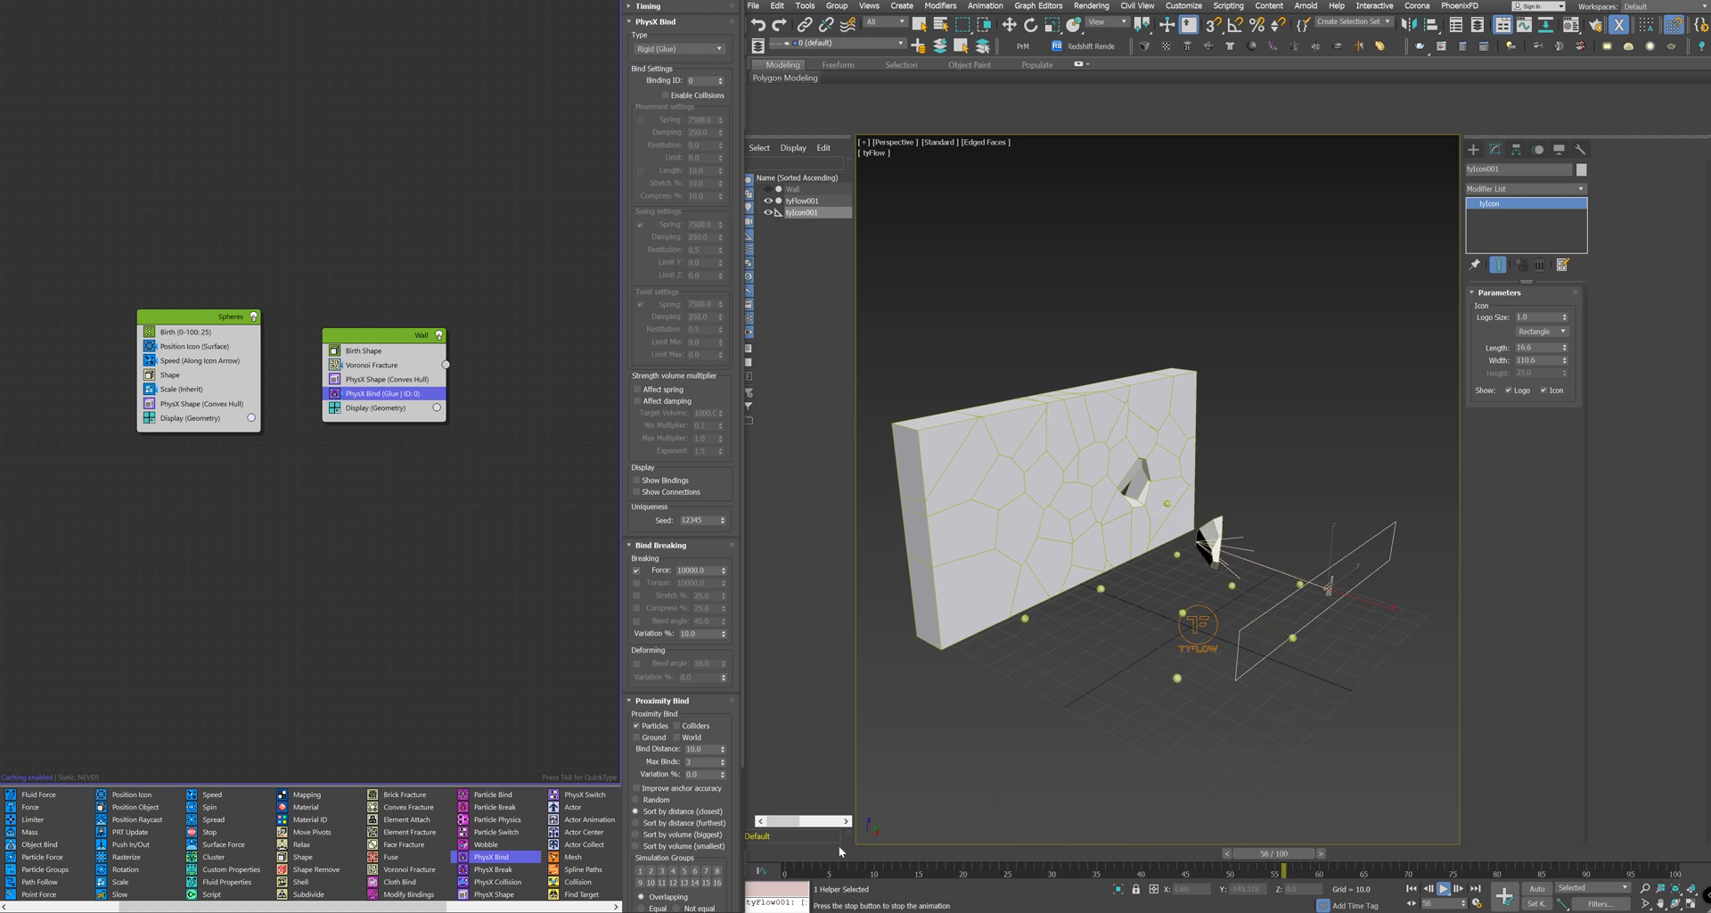
Step: Set the PhysX Bind breaking force to 5000, replay the simulation, and return to the first frame
{"action": "left_click", "coordinate": [802, 869]}
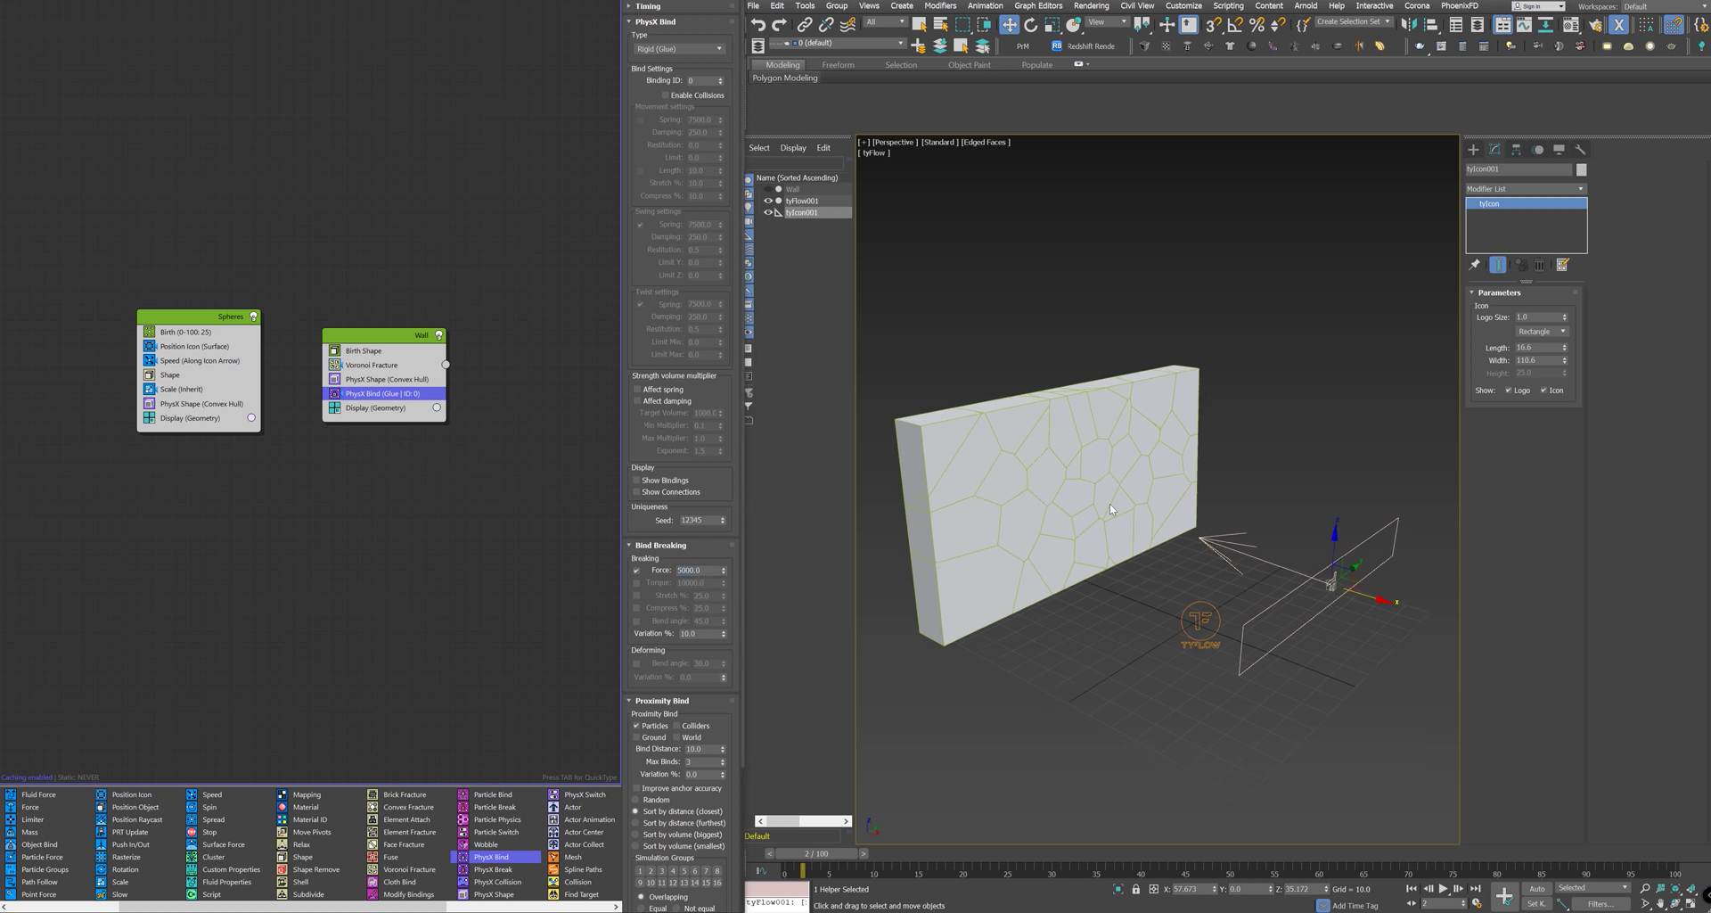
{"action": "key", "text": "/"}
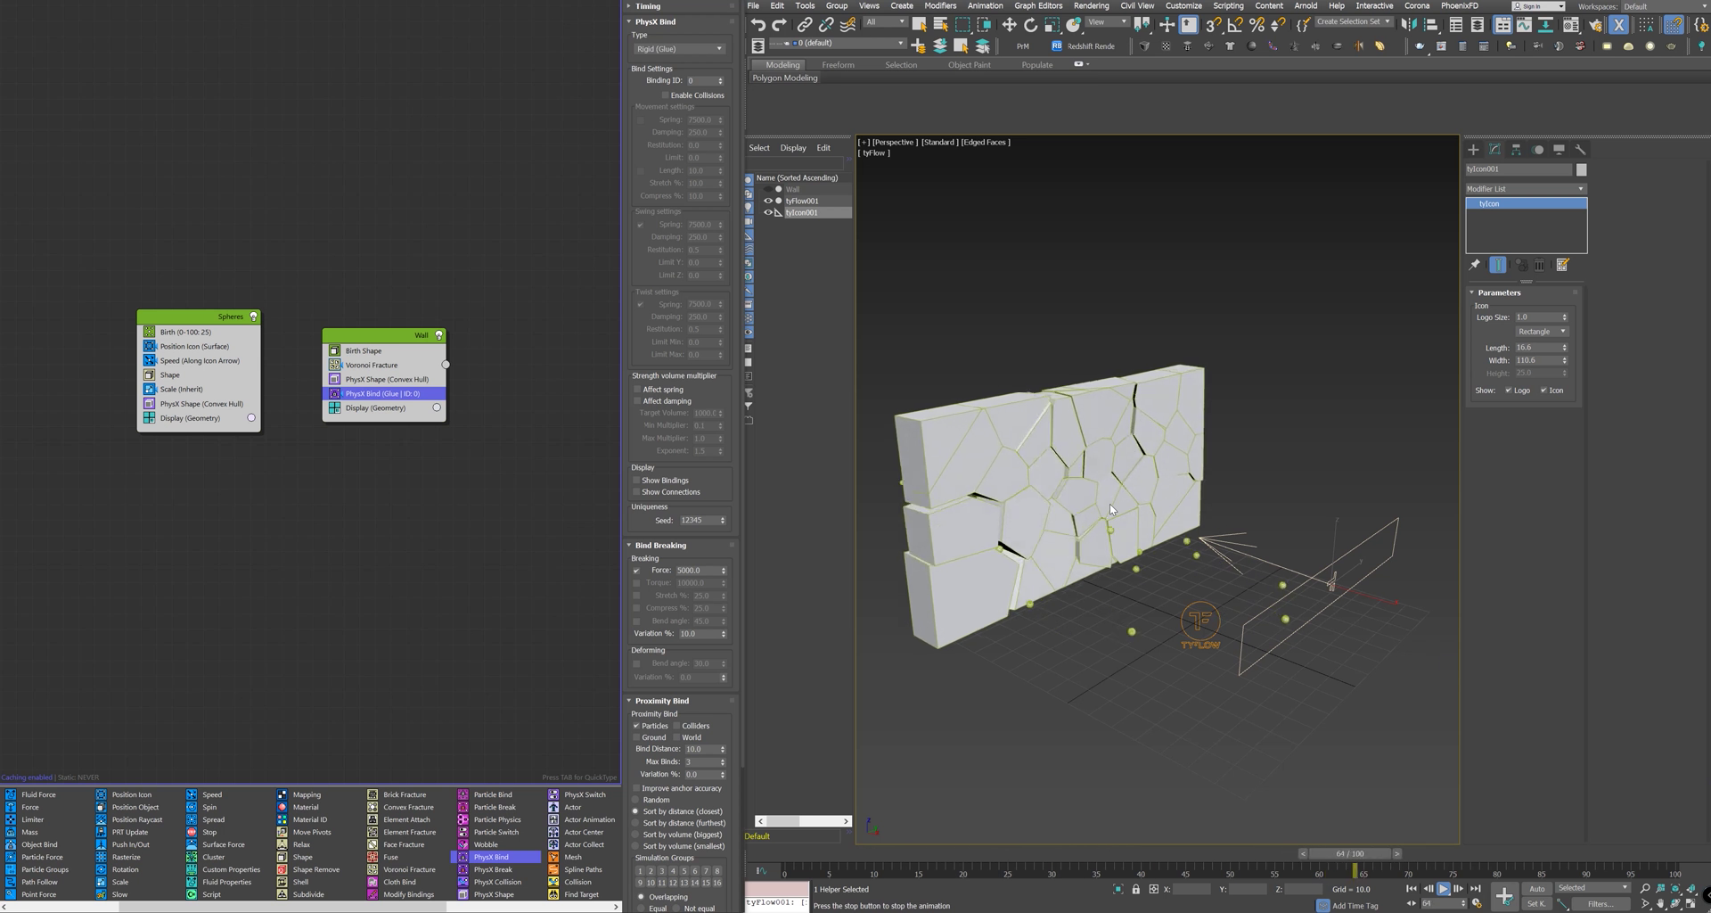
{"action": "left_click", "coordinate": [798, 856]}
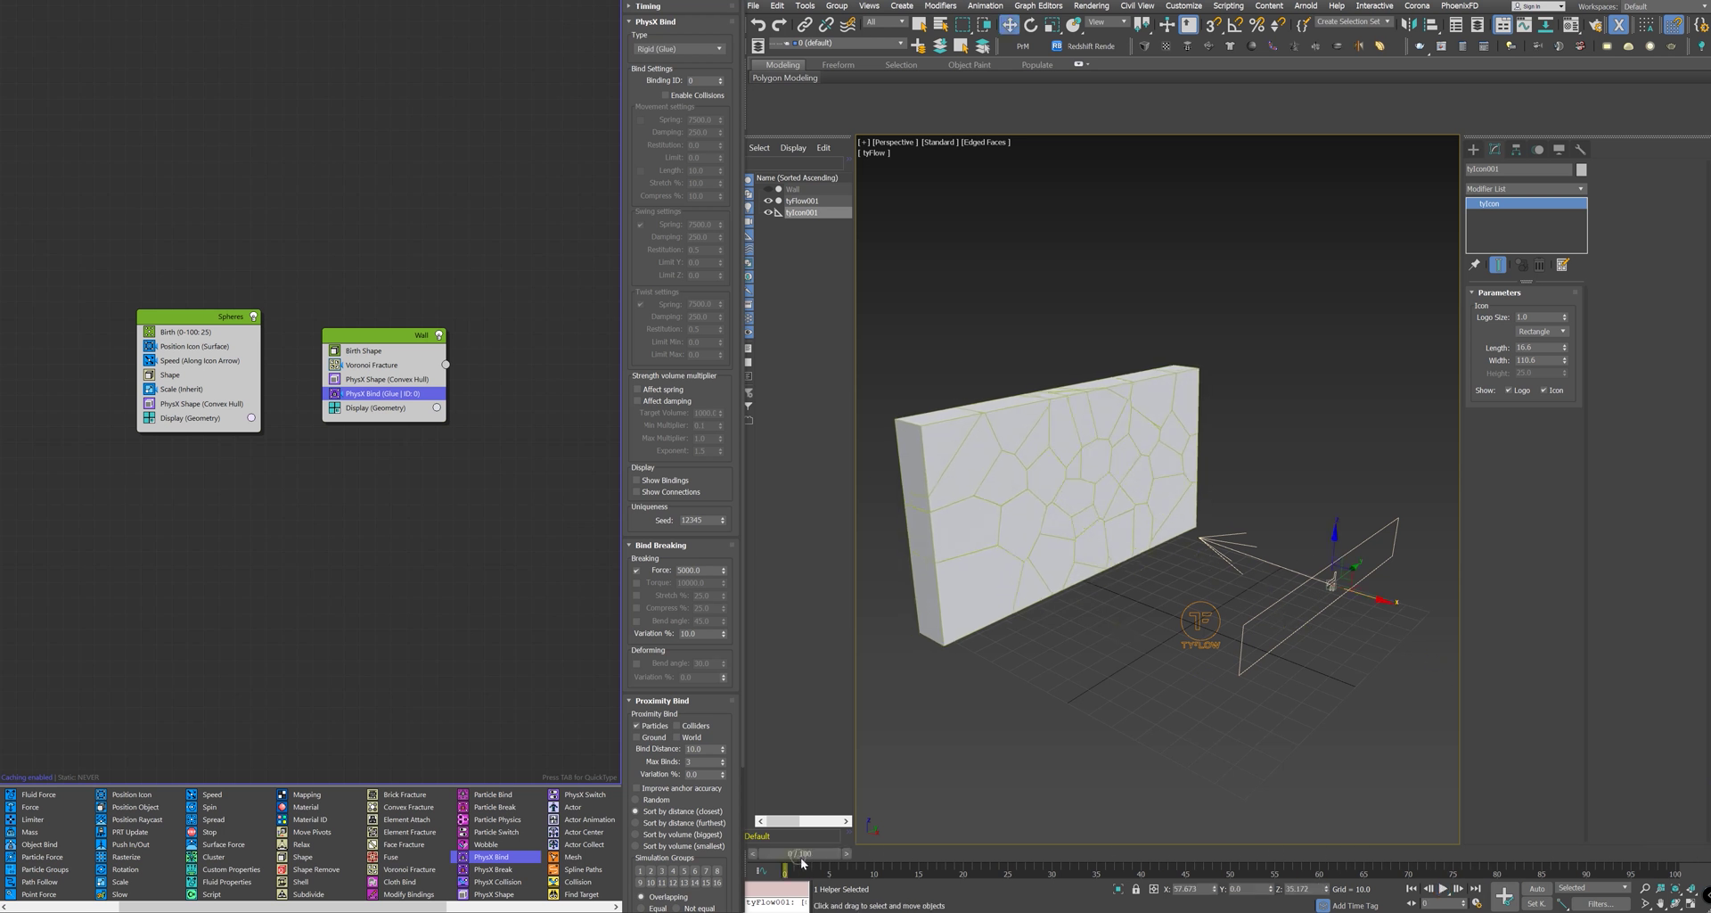
Step: Set the Wall event's Voronoi Fracture points to 100, then play and stop the simulation
{"action": "left_click", "coordinate": [375, 367]}
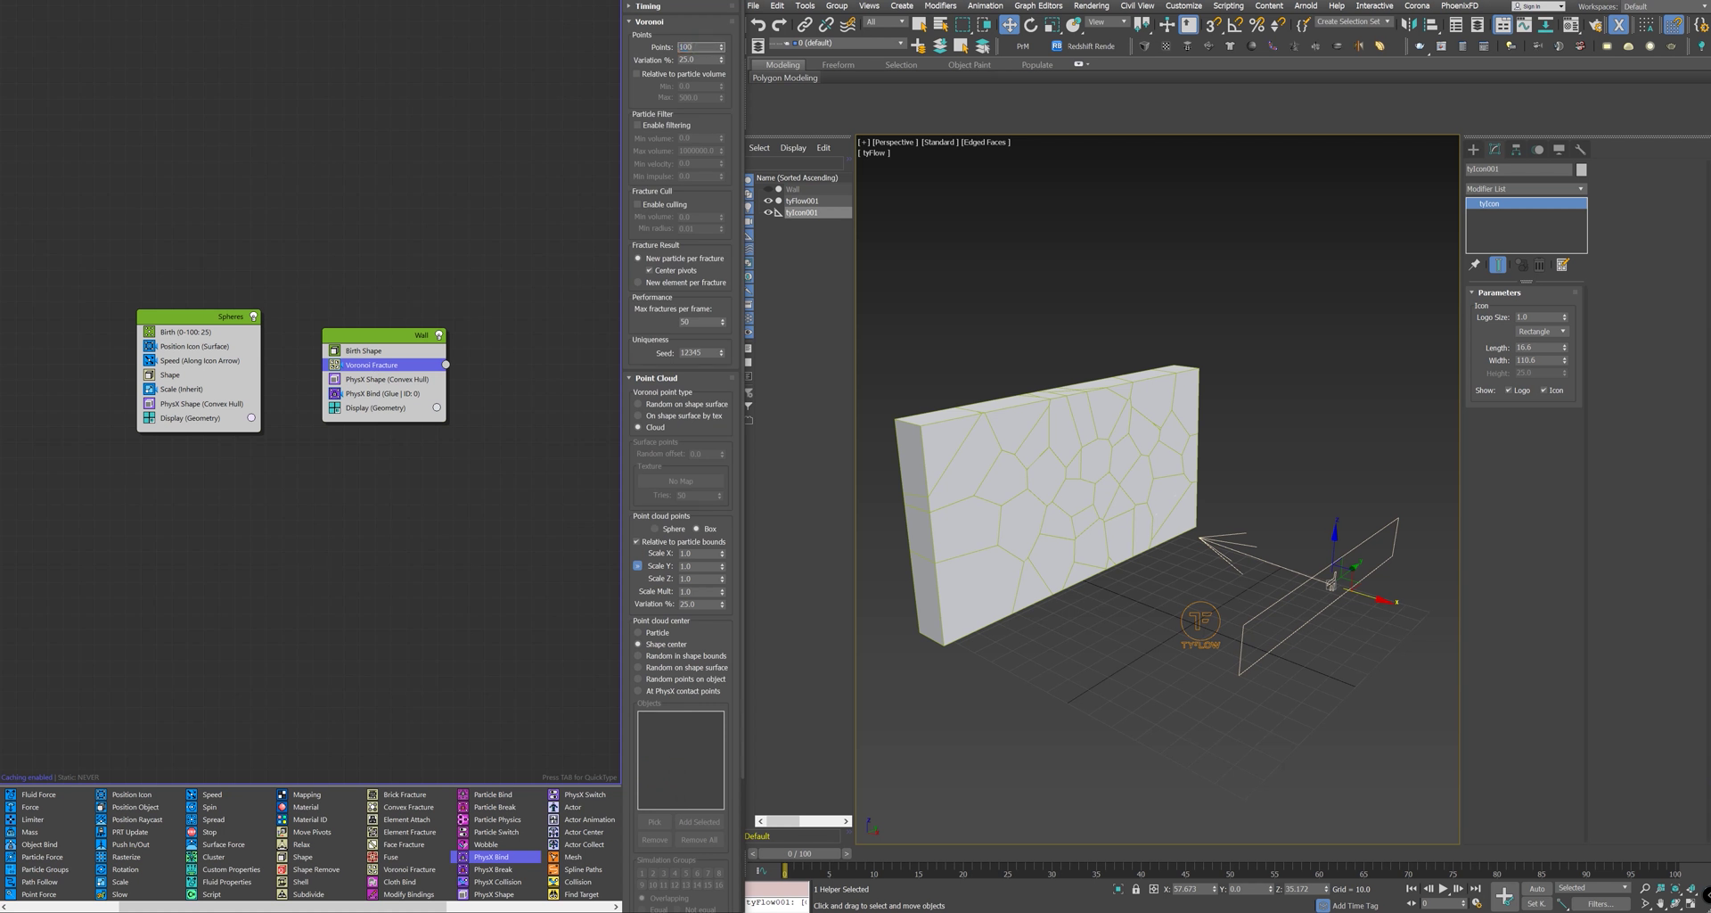
{"action": "middle_click_drag", "start_coordinate": [1075, 406], "coordinate": [1076, 410]}
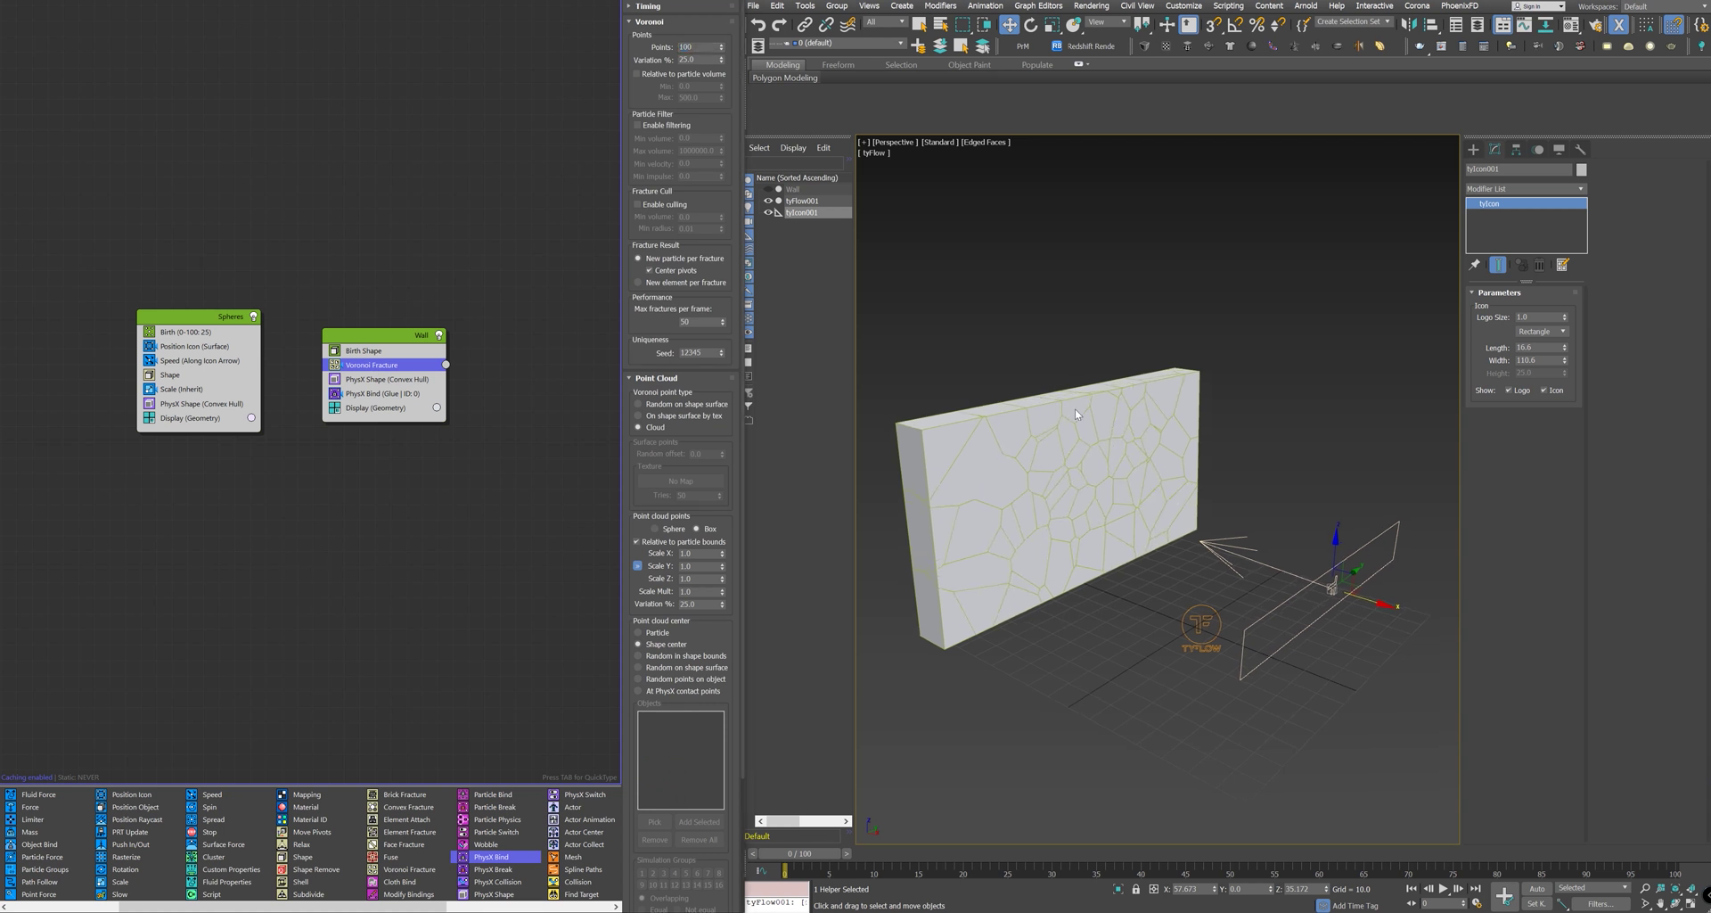
{"action": "key", "text": "slash"}
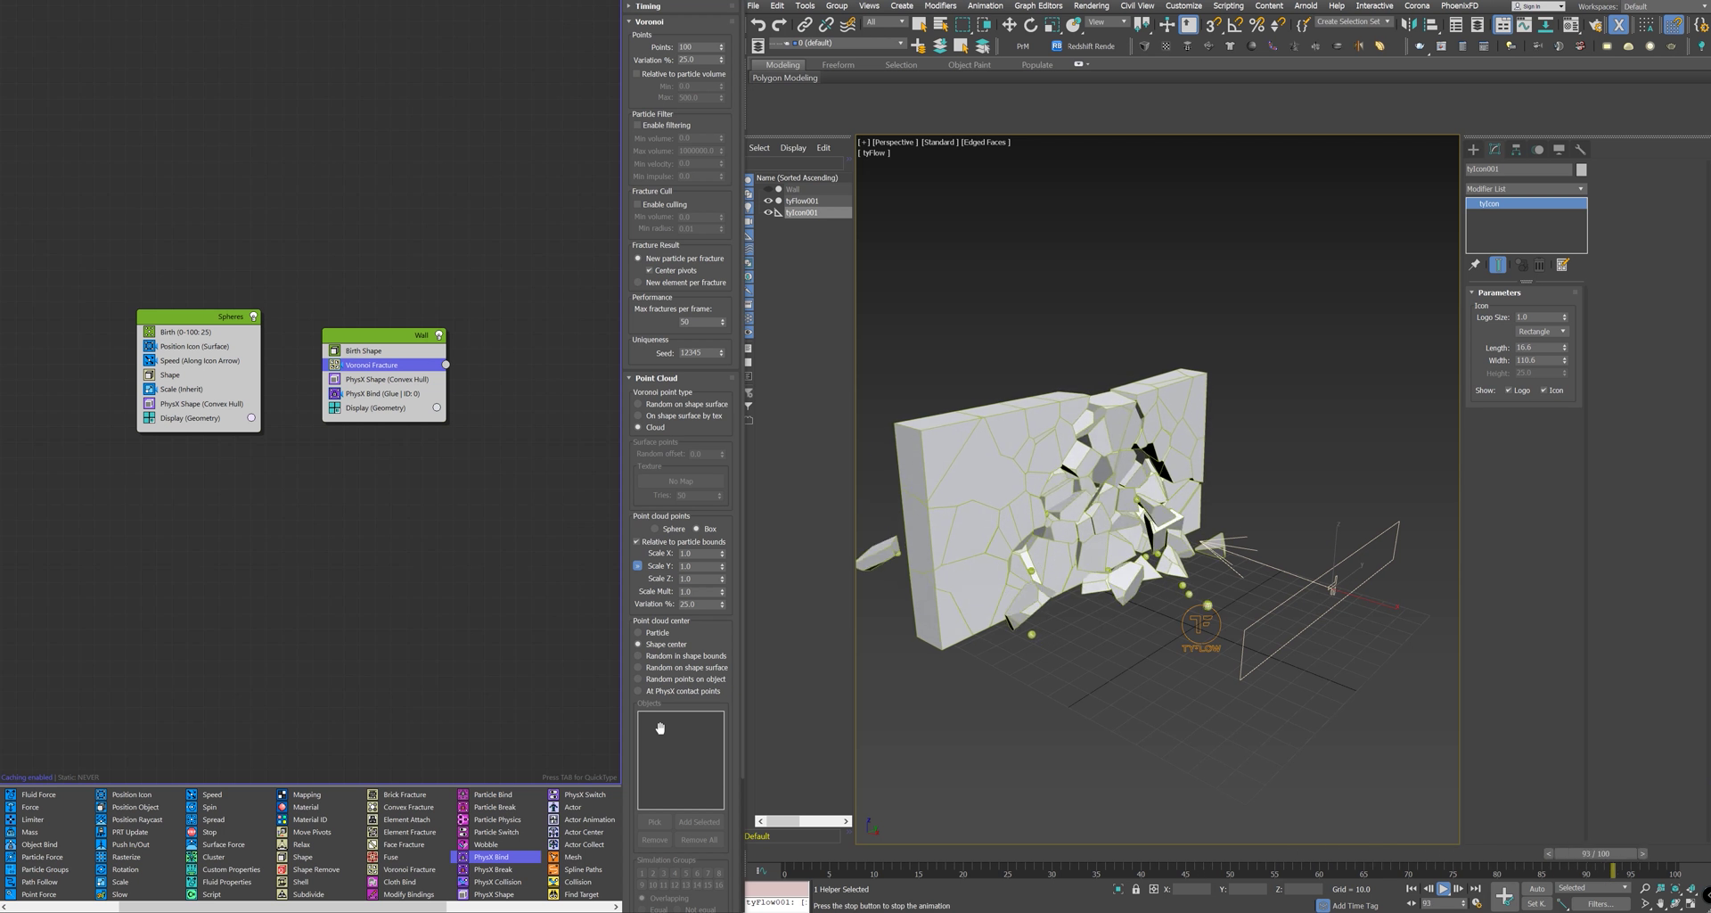
{"action": "key", "text": "slash"}
Step: Select the tyFlow object, set its time step to 1/2 Frame, and replay the simulation from the start
{"action": "middle_click_drag", "start_coordinate": [962, 570], "coordinate": [1025, 562], "text": "alt"}
{"action": "scroll", "coordinate": [989, 508], "scroll_direction": "down", "scroll_amount": 5}
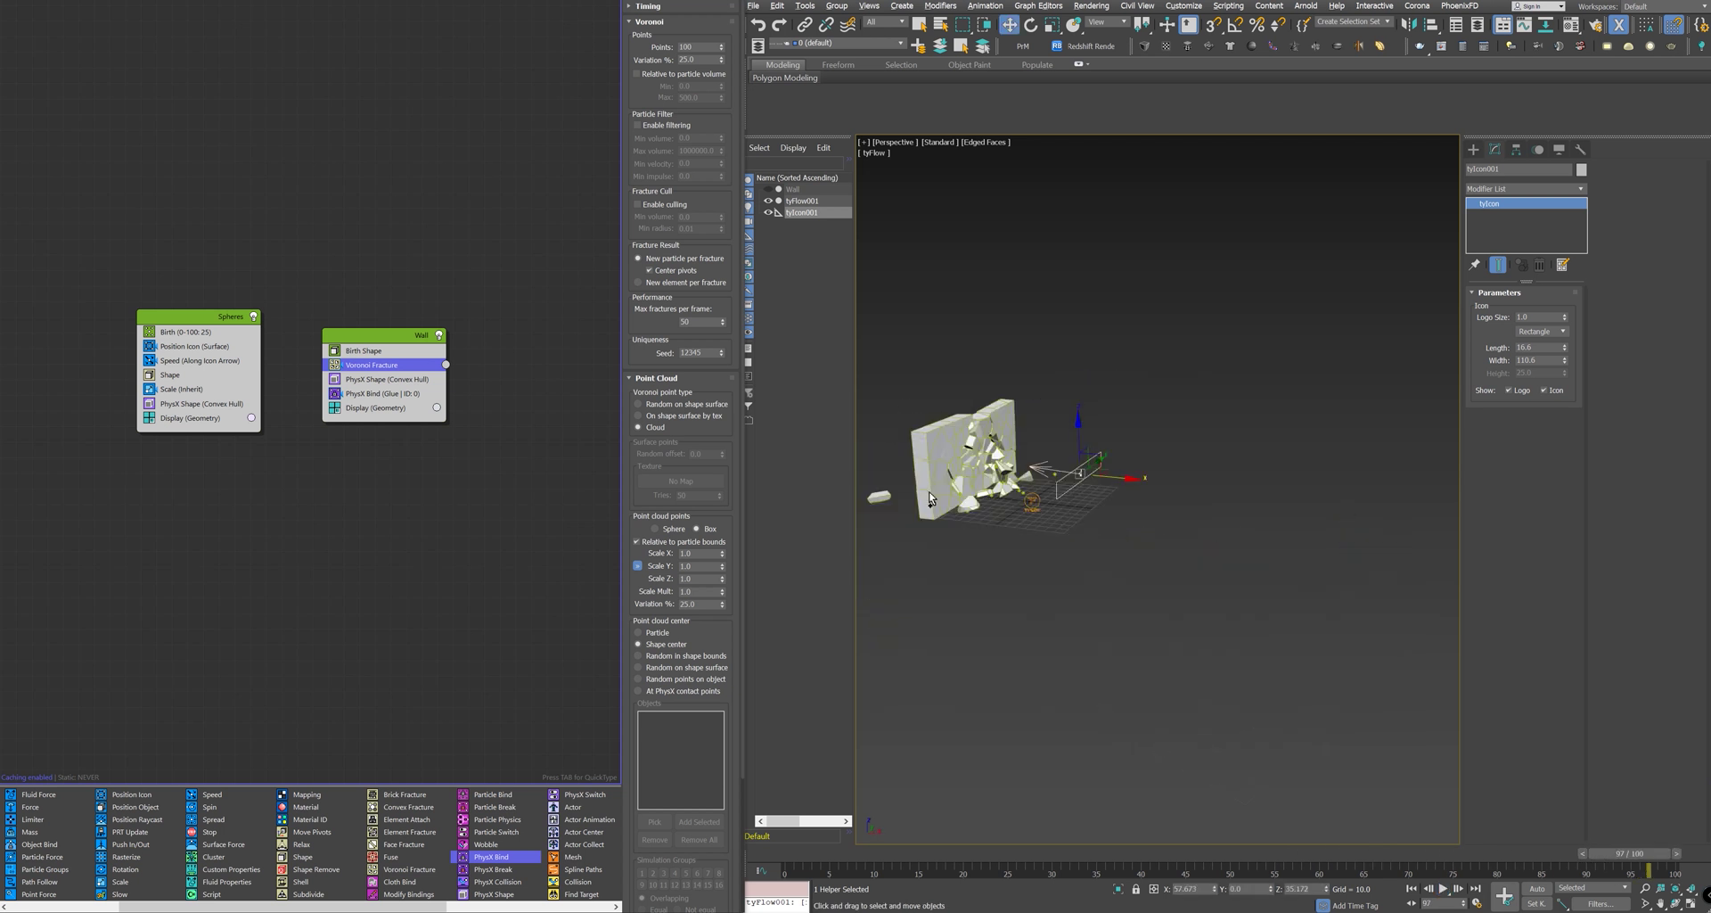
{"action": "middle_click_drag", "start_coordinate": [944, 508], "coordinate": [990, 462]}
{"action": "scroll", "coordinate": [989, 462], "scroll_direction": "up", "scroll_amount": 5}
{"action": "mouse_move", "coordinate": [1180, 492]}
{"action": "middle_mouse_down", "text": "alt"}
{"action": "mouse_move", "coordinate": [1195, 475]}
{"action": "mouse_move", "coordinate": [1184, 521]}
{"action": "middle_mouse_up", "text": "alt"}
{"action": "scroll", "coordinate": [1181, 499], "scroll_direction": "up", "scroll_amount": 1}
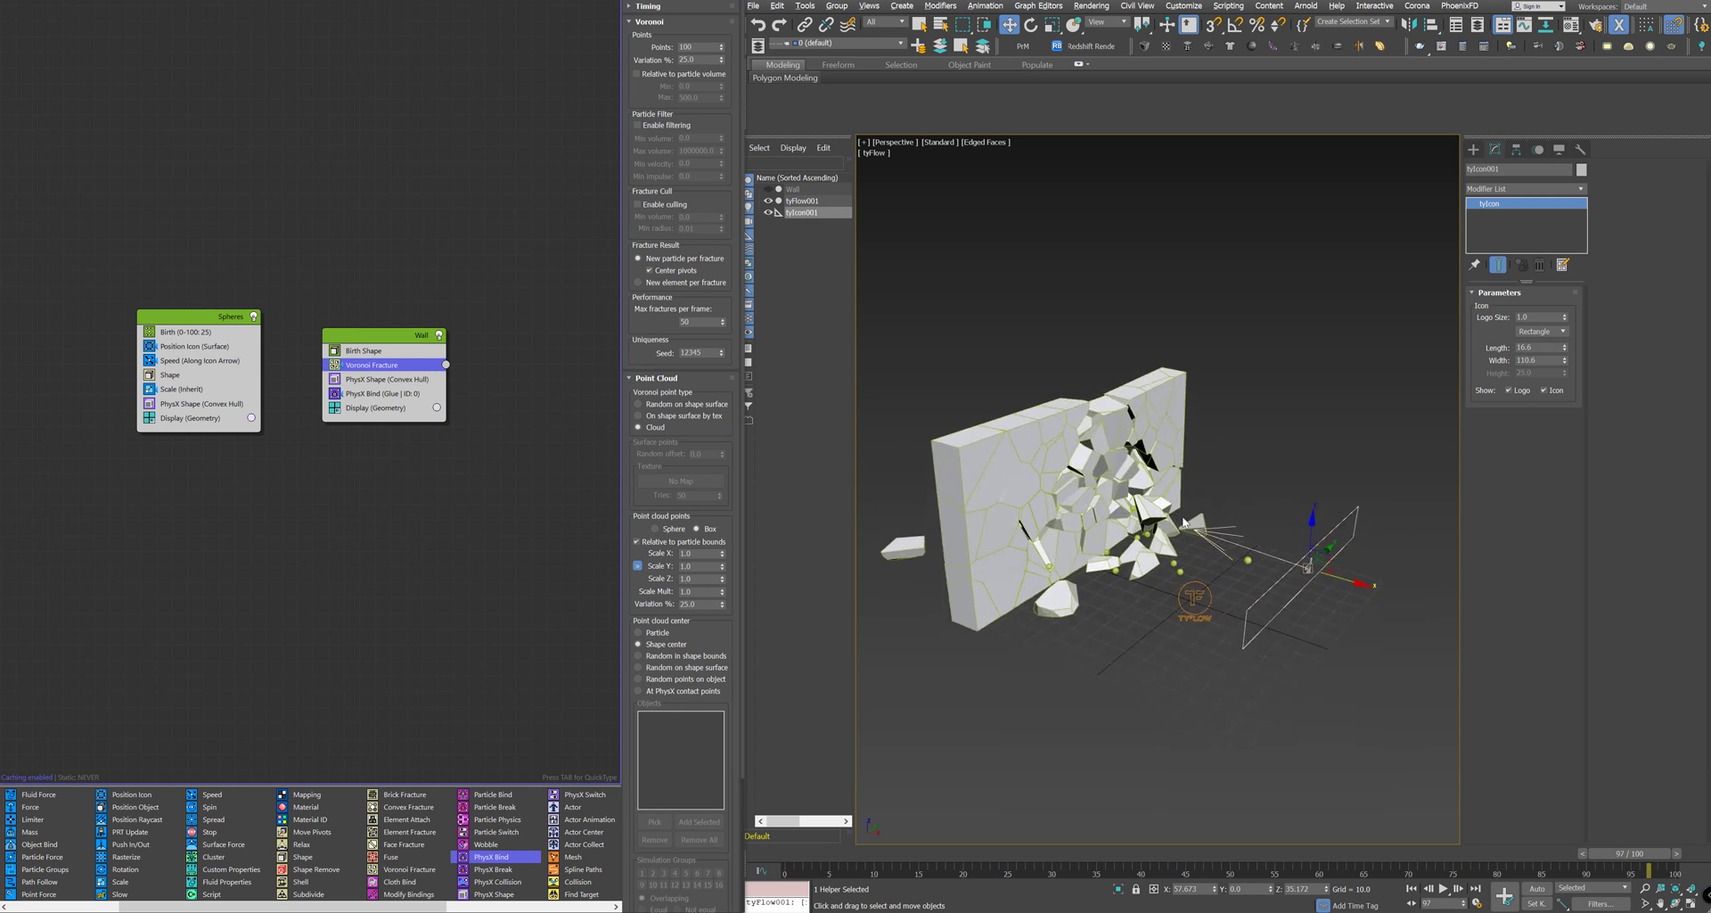
{"action": "left_click", "coordinate": [1199, 596]}
{"action": "middle_click_drag", "start_coordinate": [1198, 595], "coordinate": [1177, 588]}
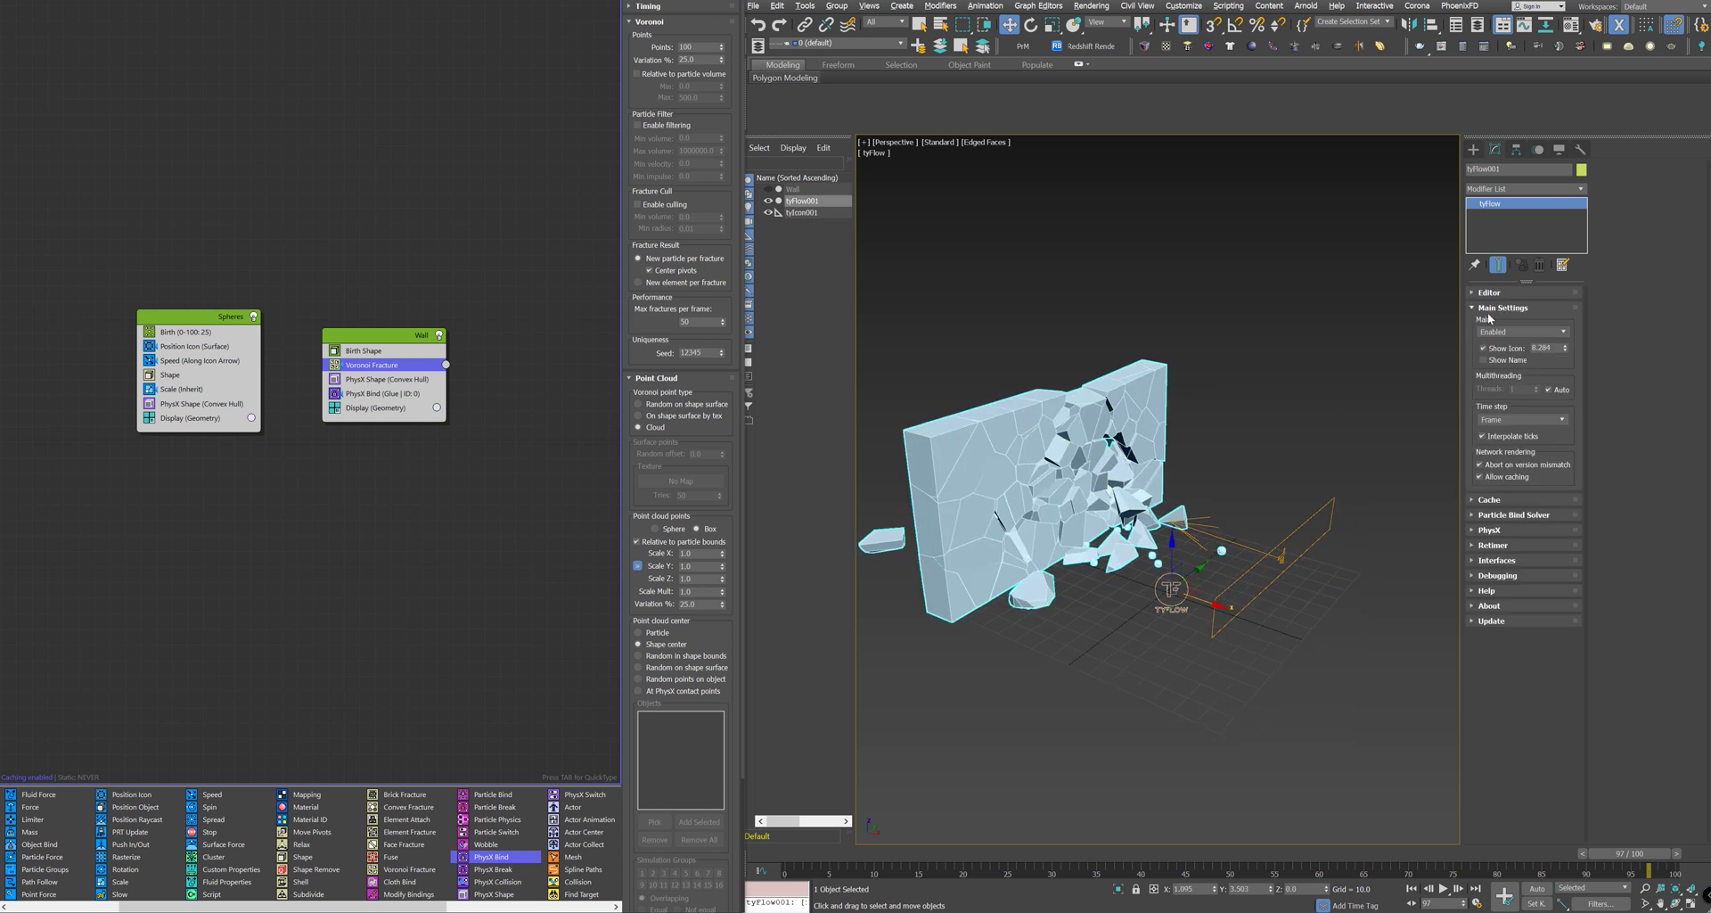
{"action": "left_click", "coordinate": [1511, 420]}
{"action": "left_click", "coordinate": [1507, 440]}
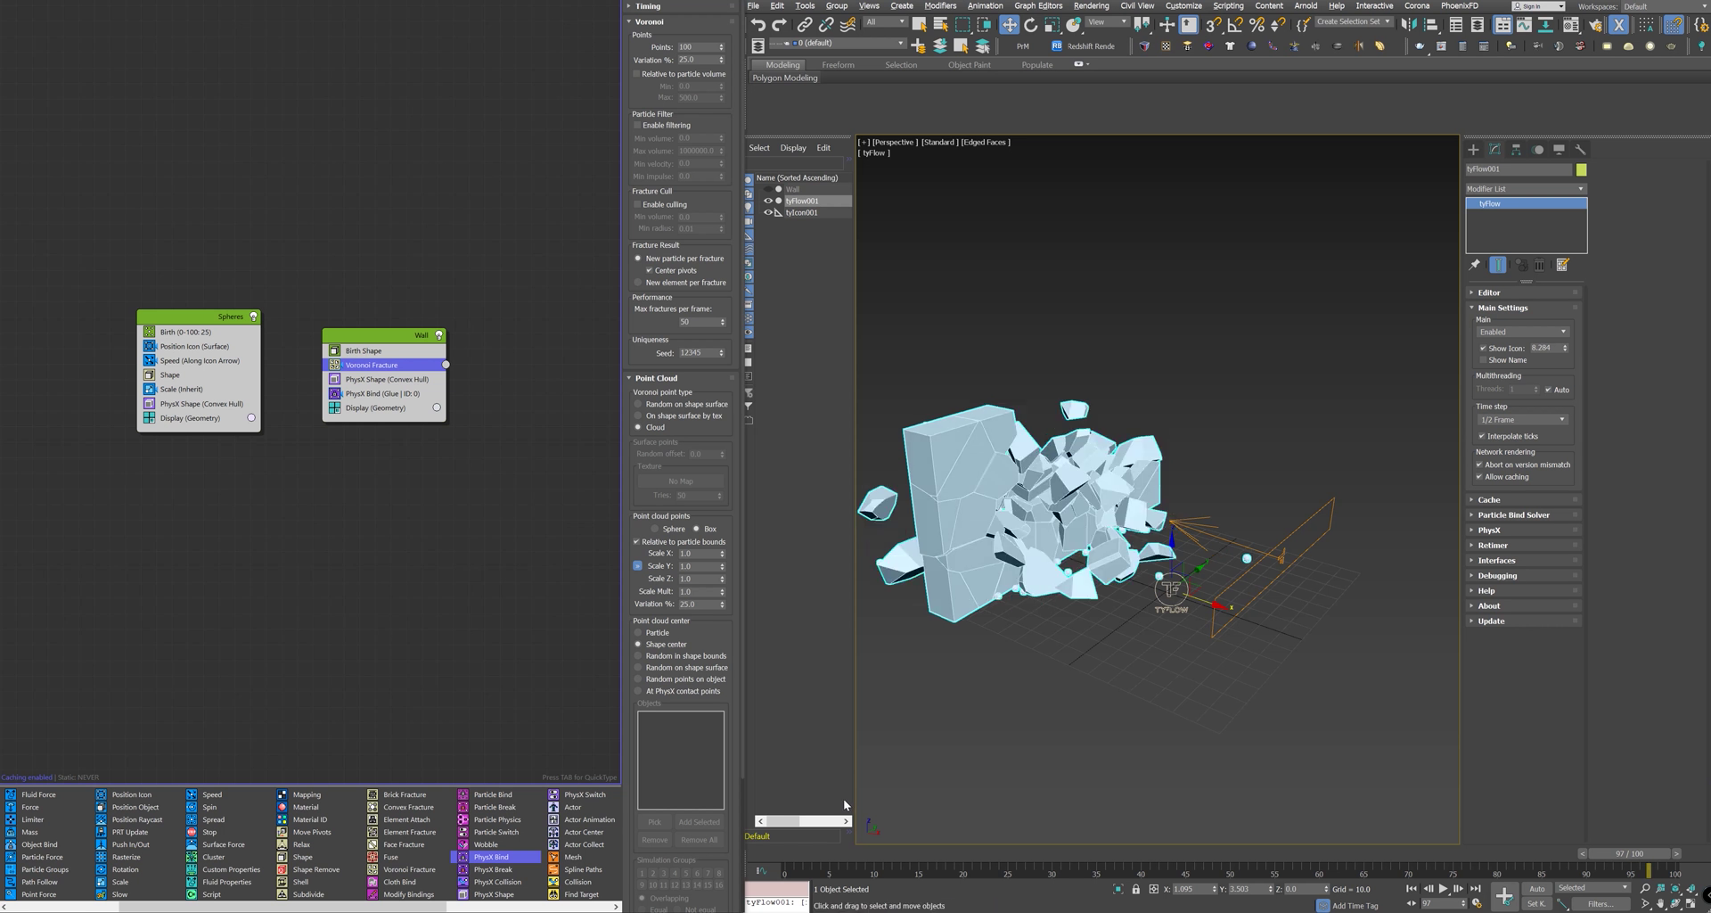
{"action": "key", "text": "Home"}
{"action": "key", "text": "slash"}
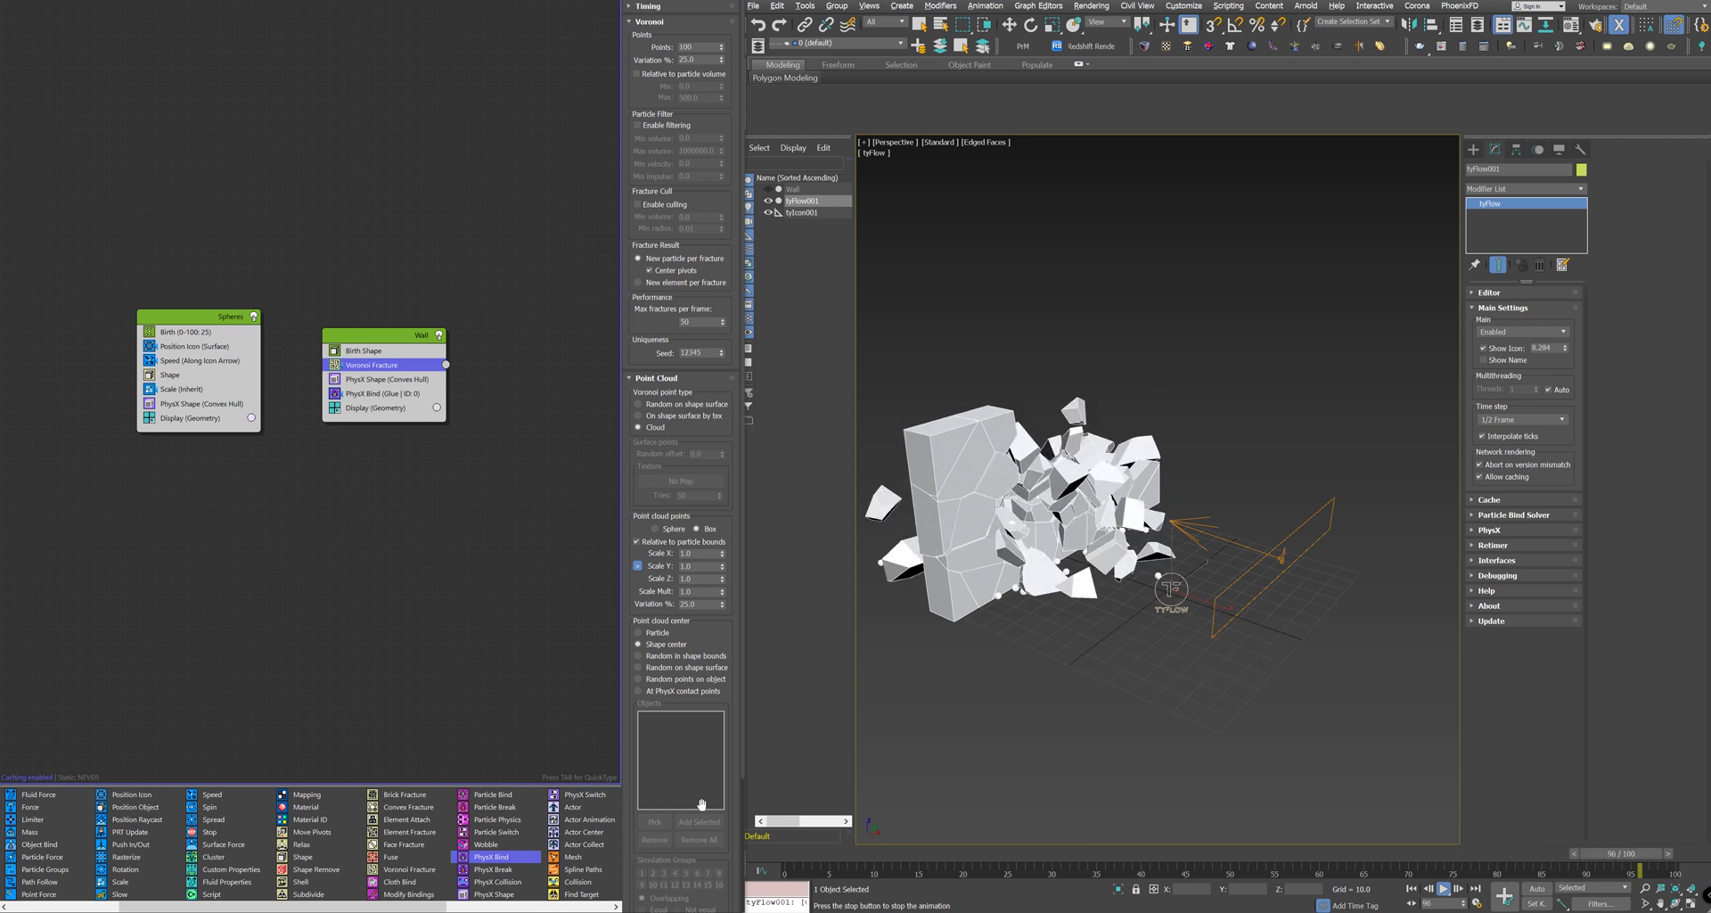
Step: Set the PhysX Bind breaking force to 3000, replay the simulation, and return to the first frame
{"action": "left_click", "coordinate": [378, 394]}
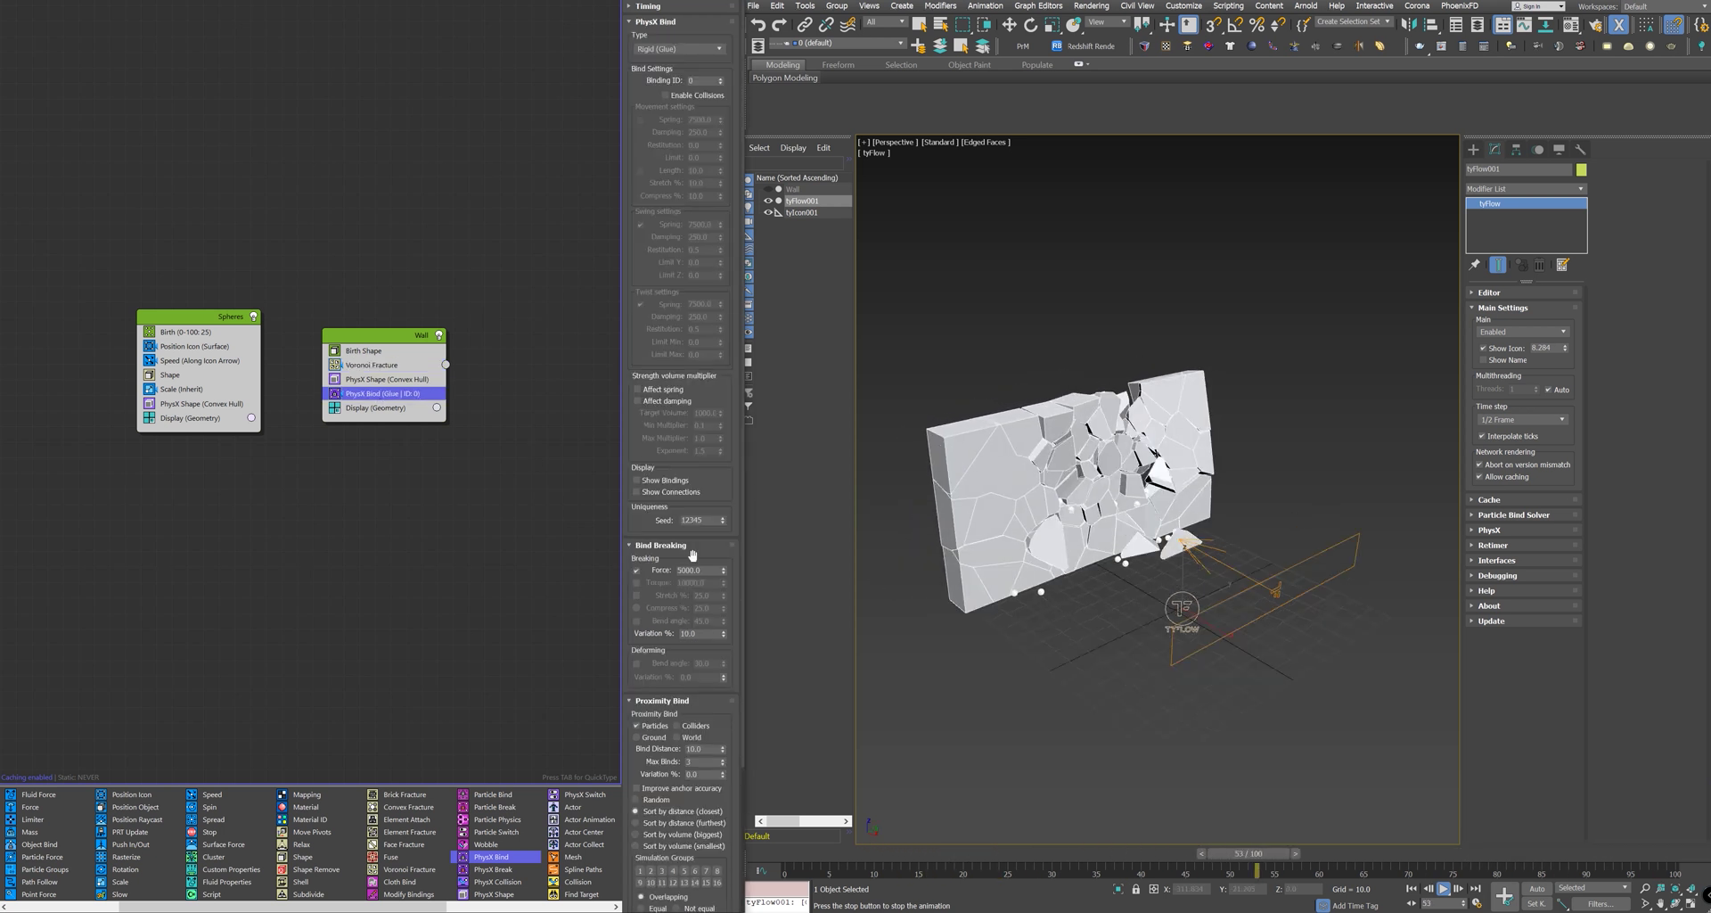
{"action": "left_click_drag", "start_coordinate": [706, 570], "coordinate": [596, 517]}
{"action": "type", "text": "3000"}
{"action": "key", "text": "Return"}
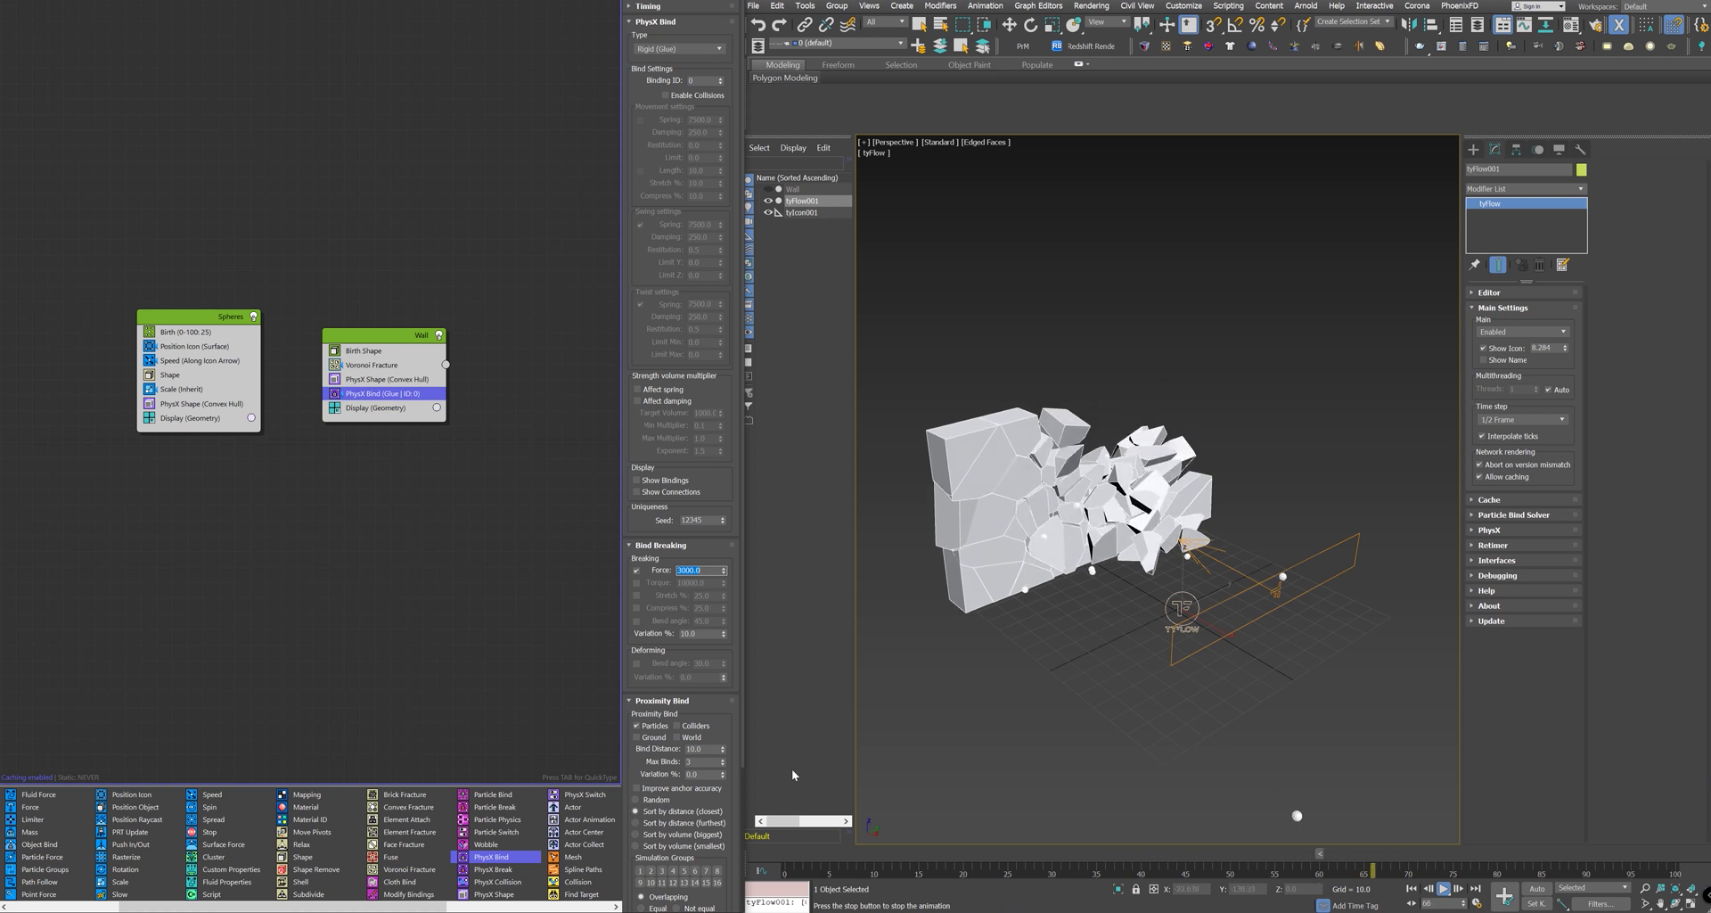
{"action": "left_click", "coordinate": [772, 853]}
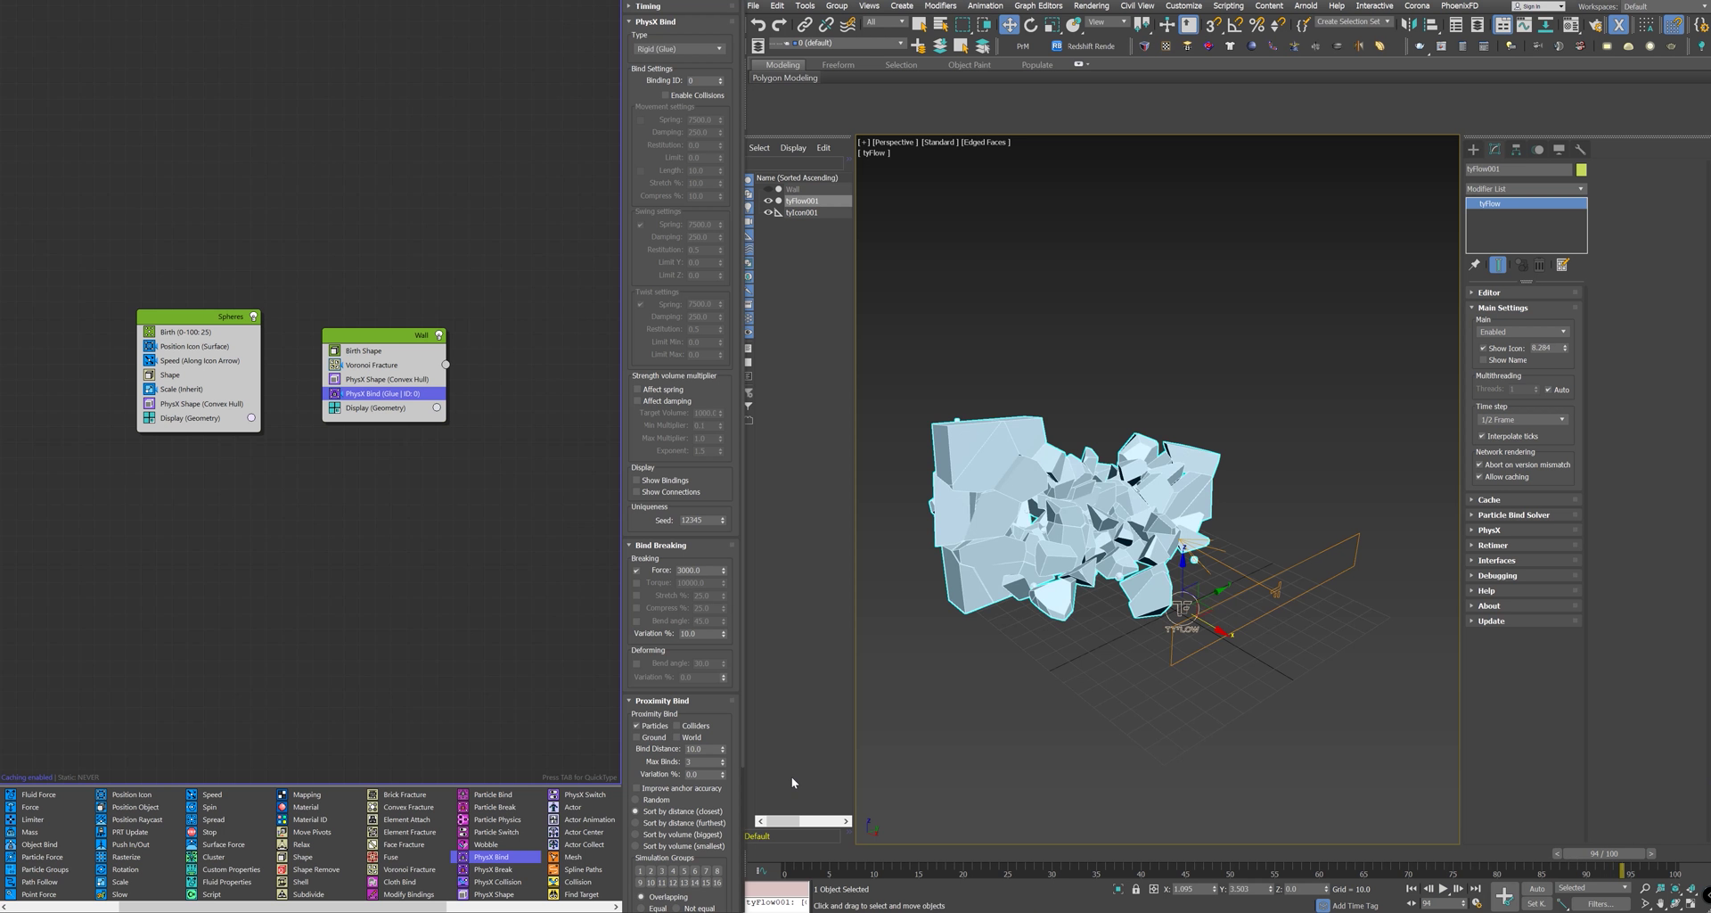
{"action": "left_click", "coordinate": [781, 853]}
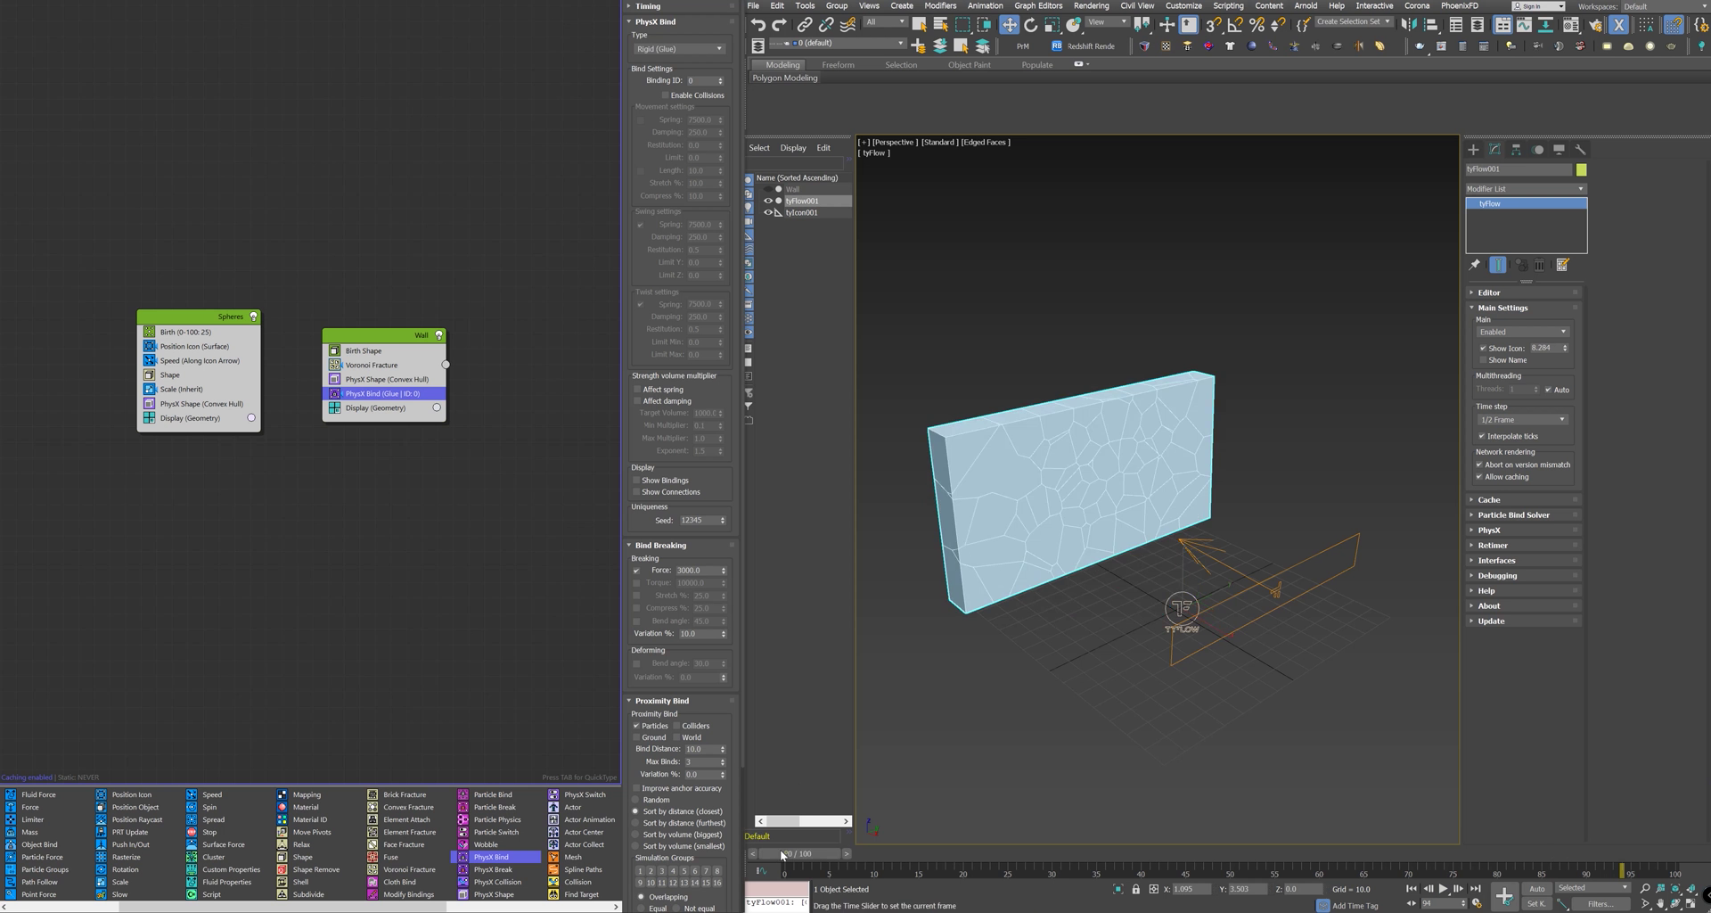
Step: Set the Wall event's Voronoi Fracture points to 200 and play the simulation to check the breakup
{"action": "left_click", "coordinate": [375, 364]}
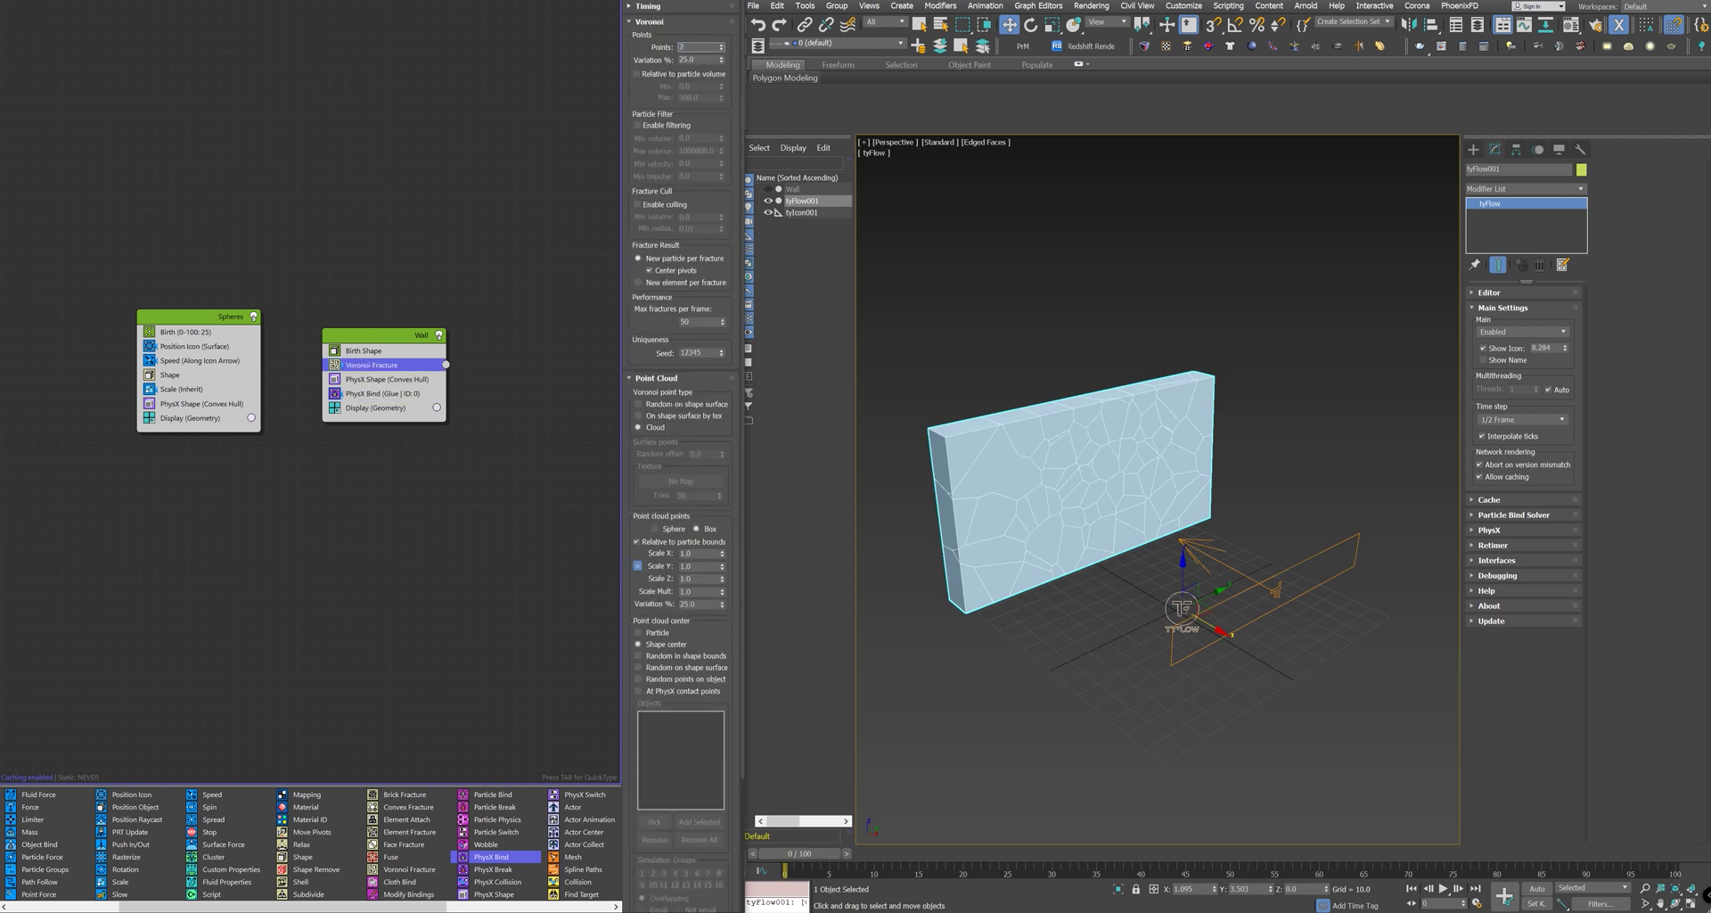
{"action": "key", "text": "Return"}
{"action": "key", "text": "slash"}
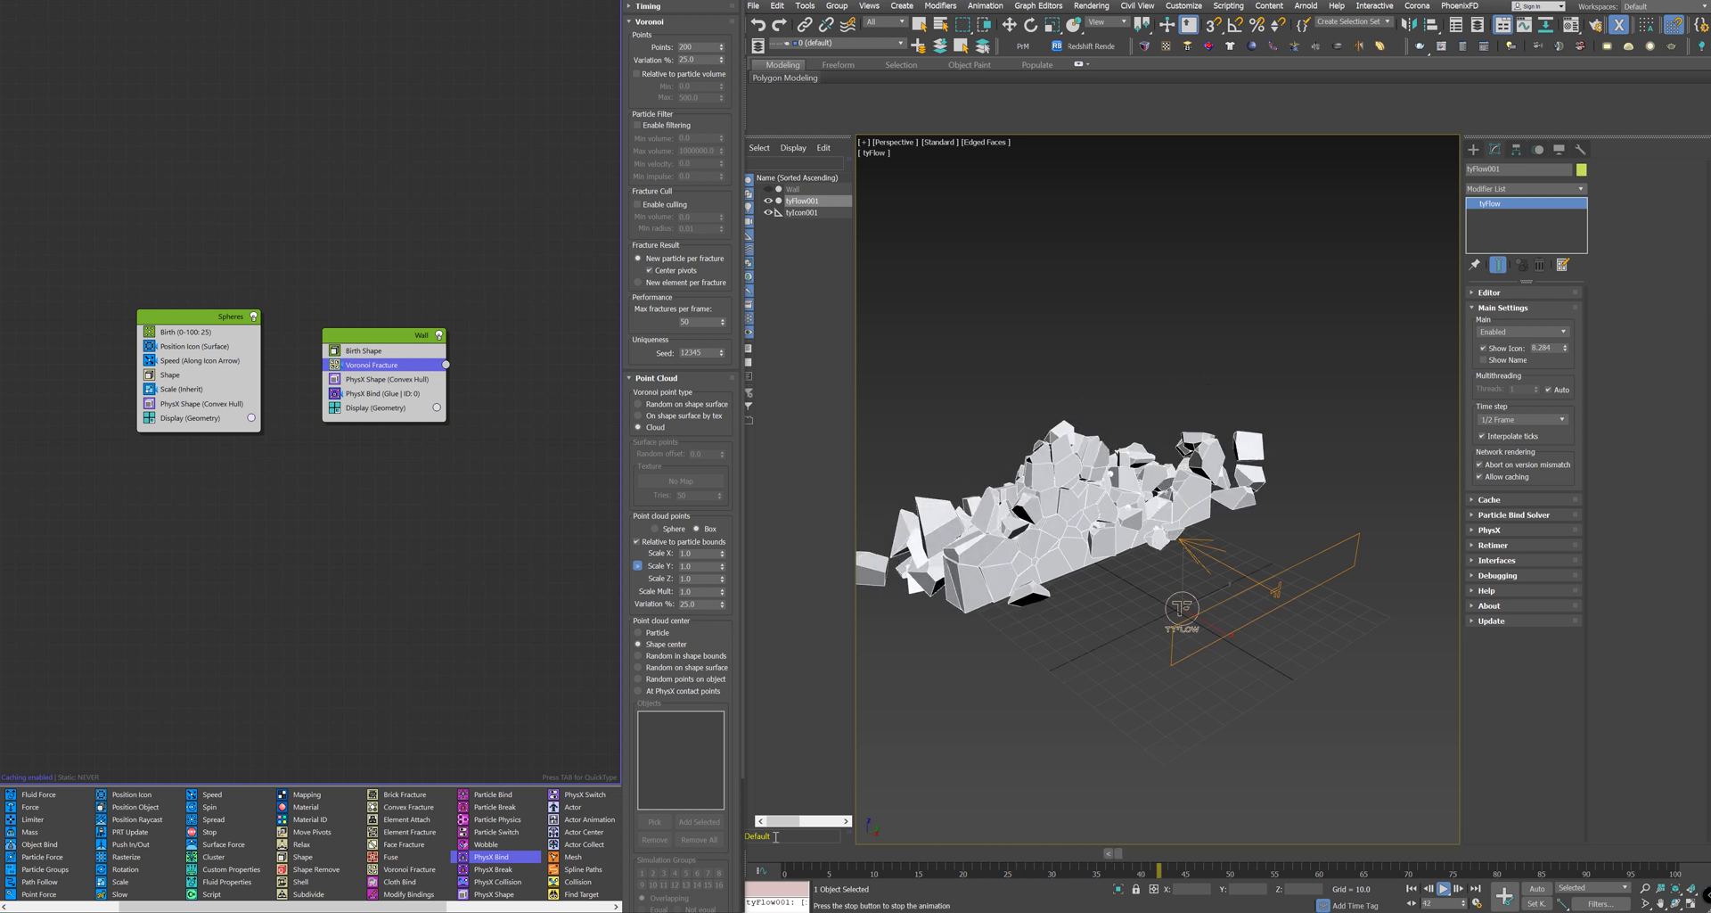
{"action": "key", "text": "w"}
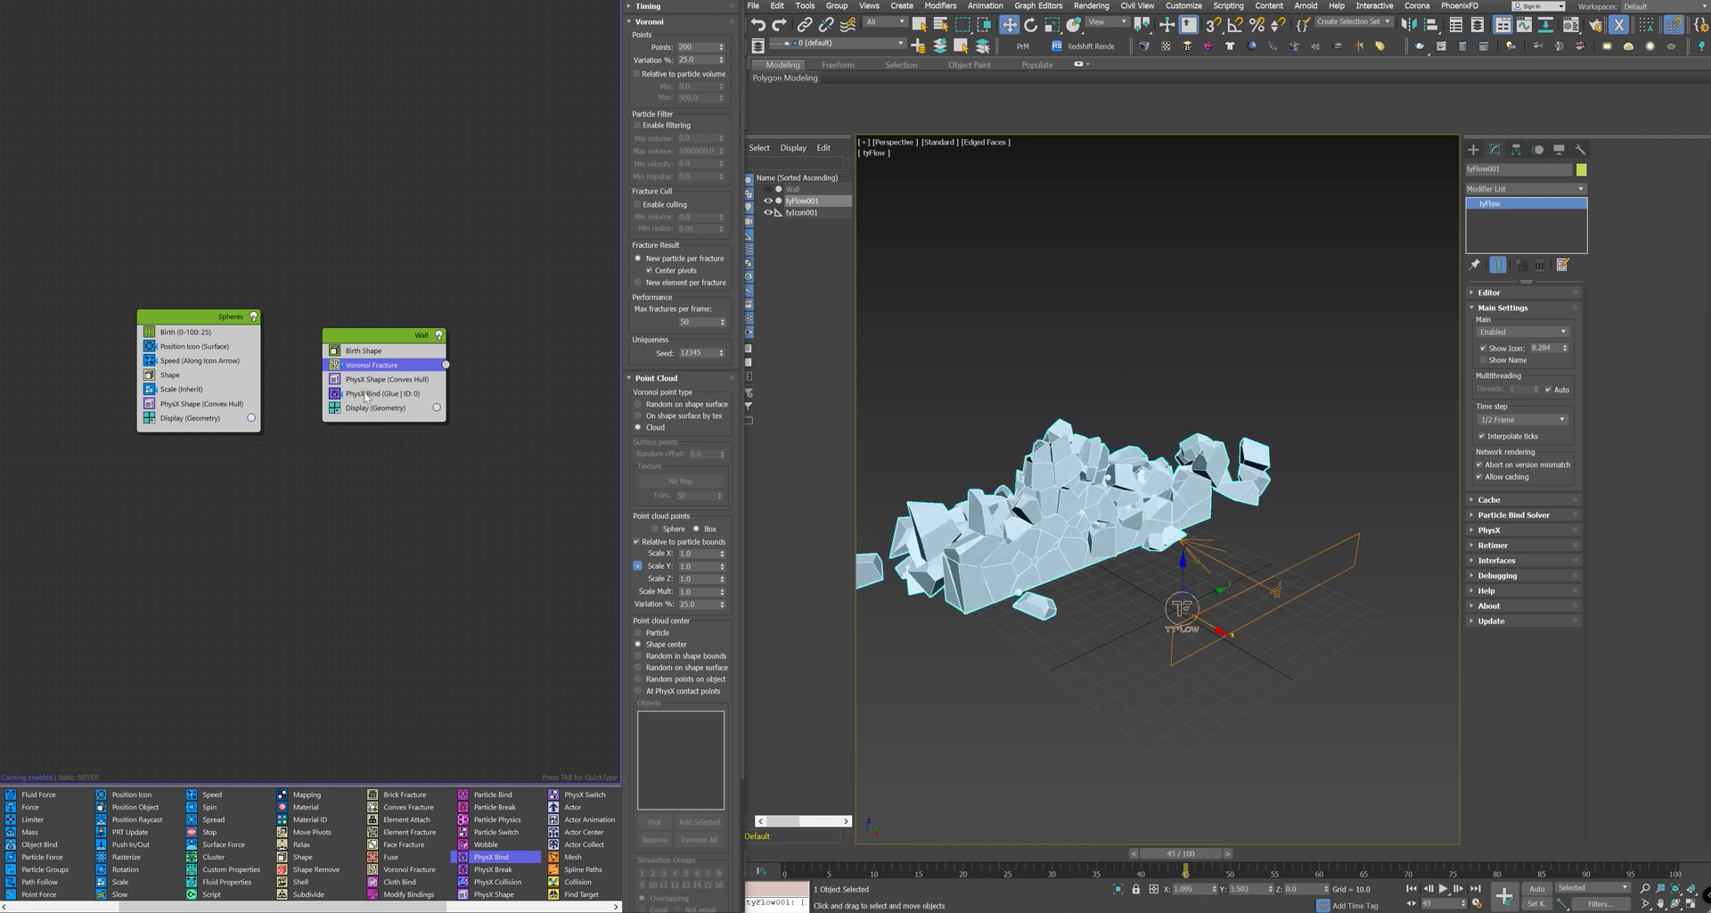
Step: Set the PhysX Bind breaking force to 4000 and replay the simulation from the start
{"action": "left_click", "coordinate": [385, 393]}
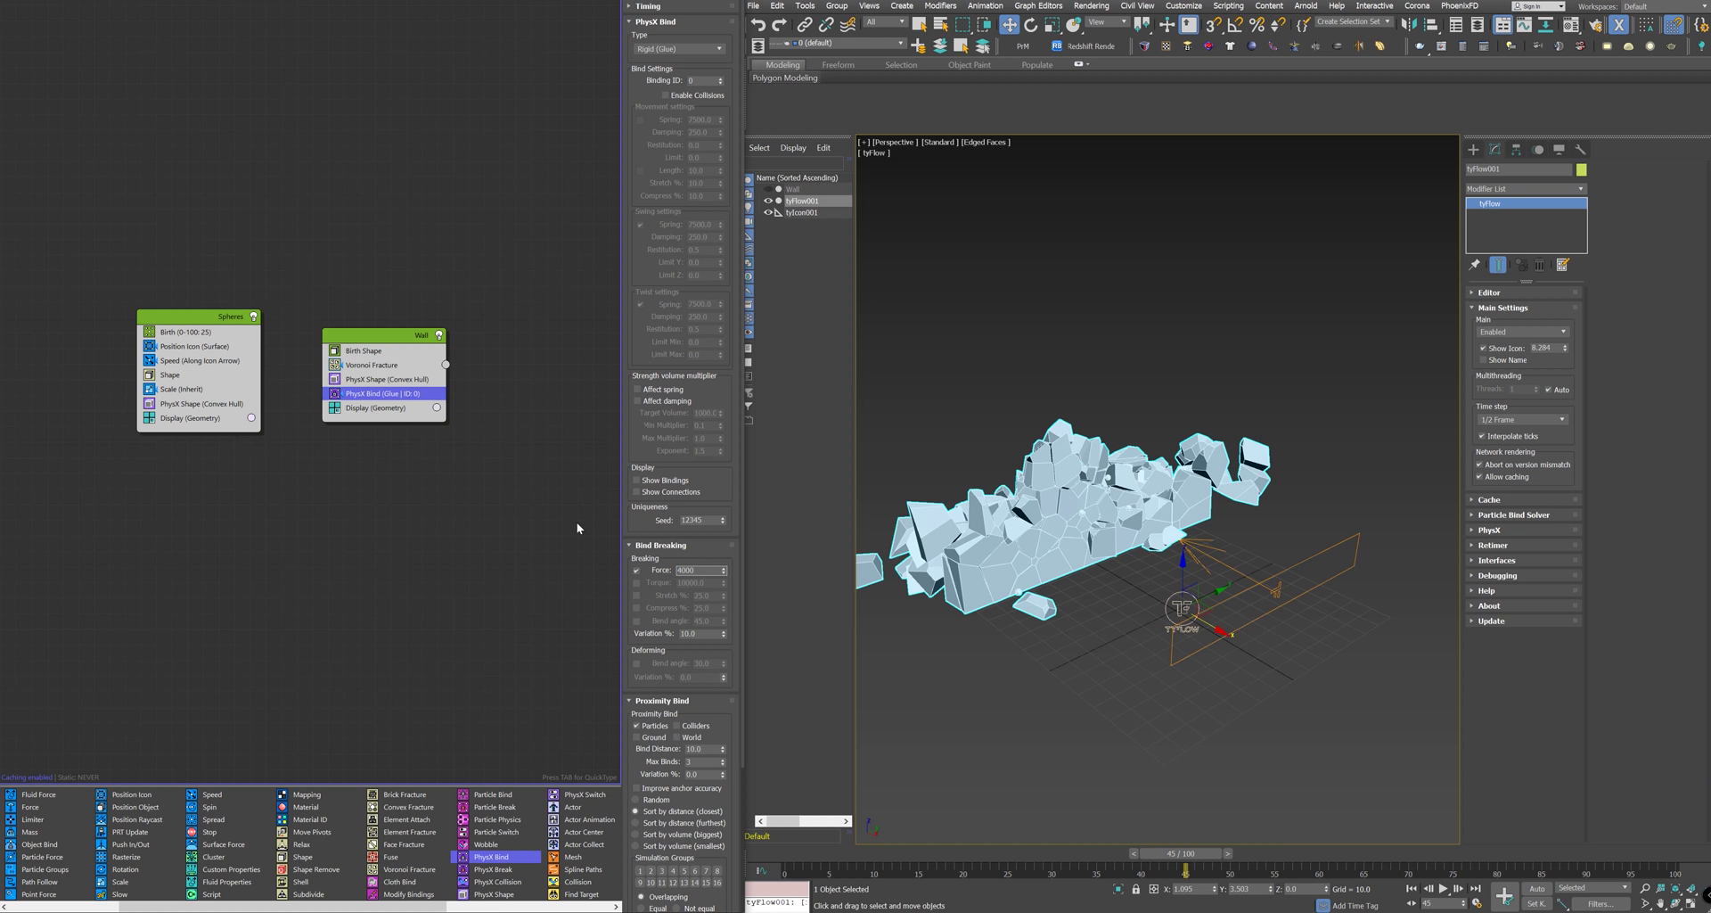
{"action": "type", "text": "4000"}
{"action": "key", "text": "Return"}
{"action": "left_click", "coordinate": [789, 856]}
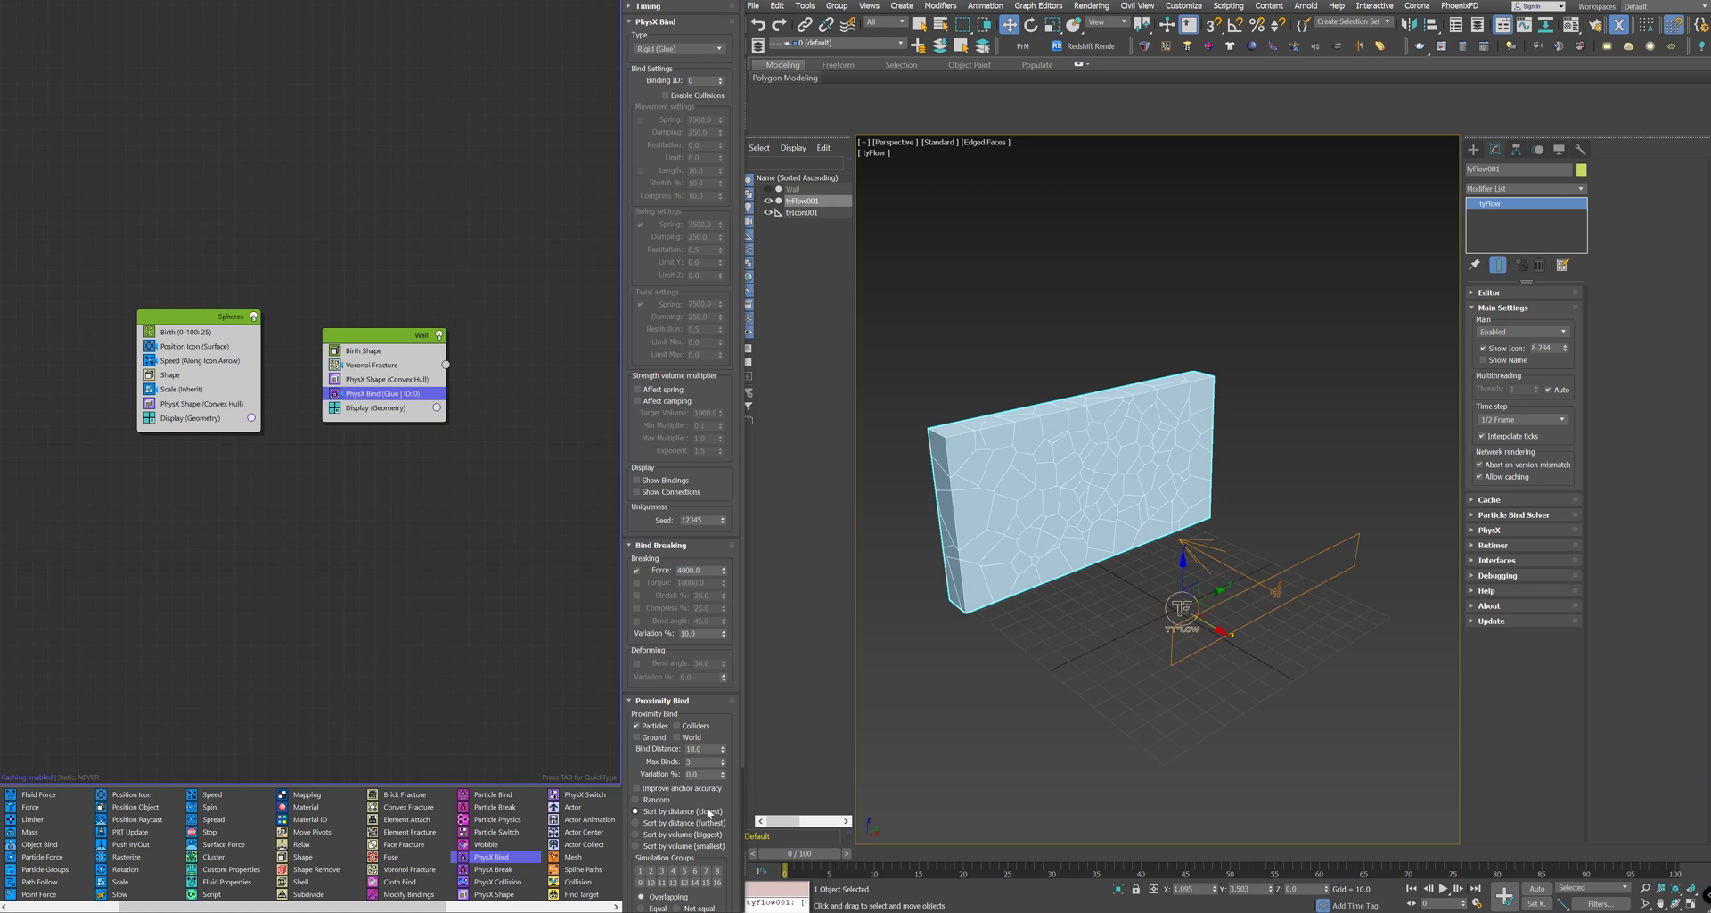
{"action": "key", "text": "slash"}
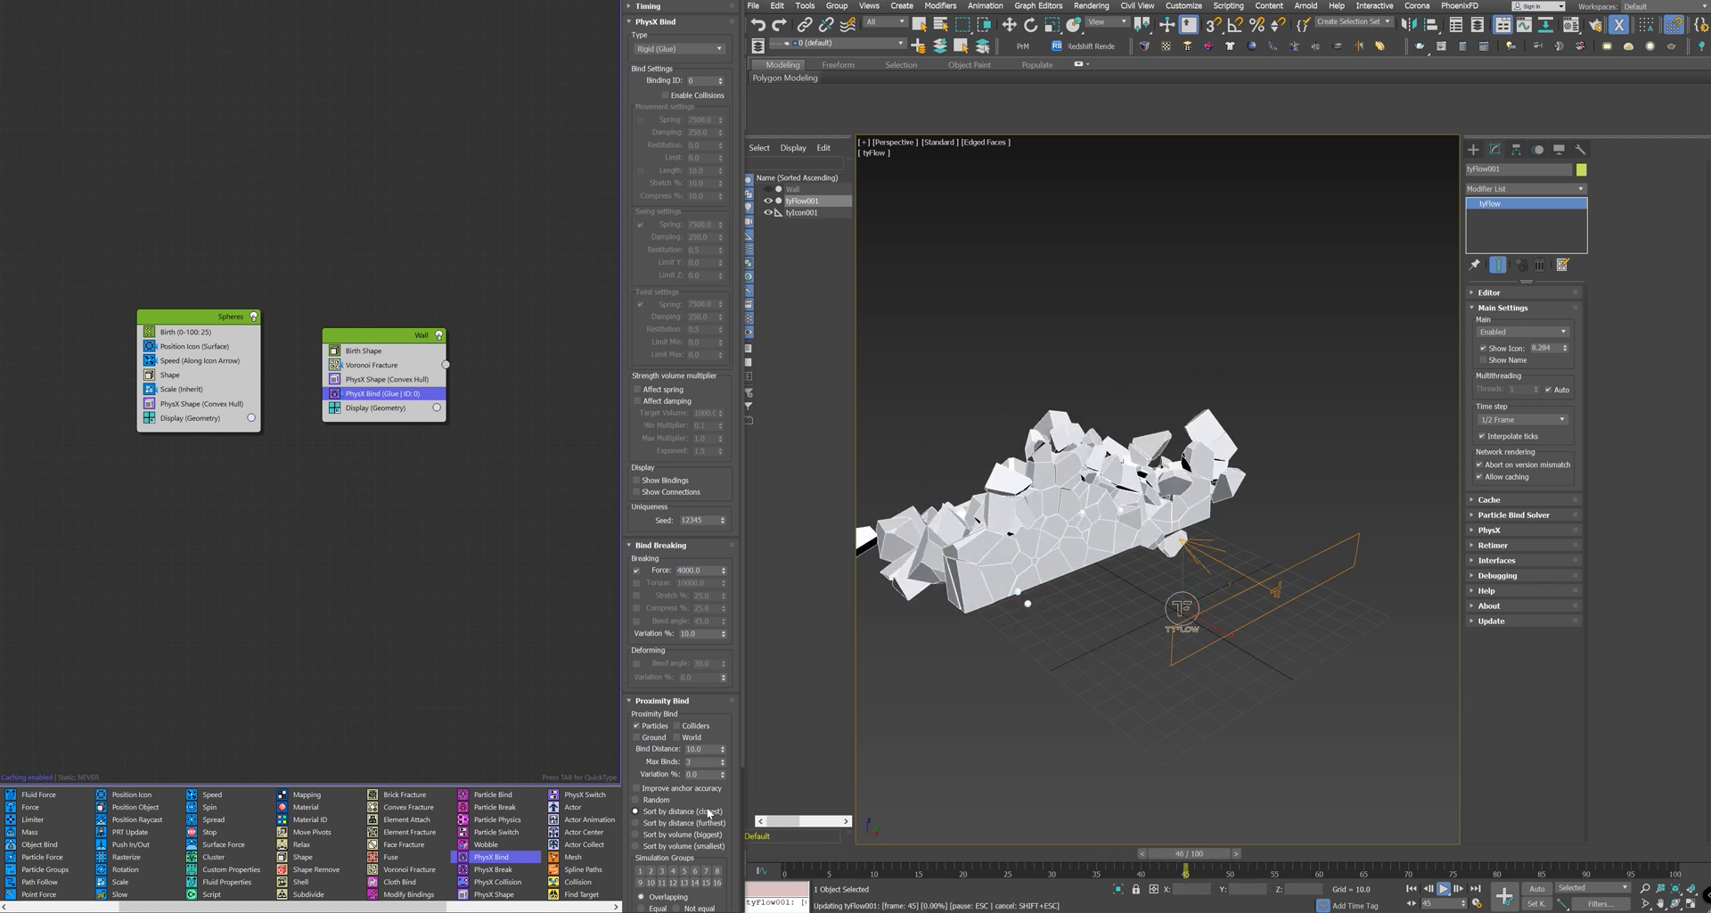